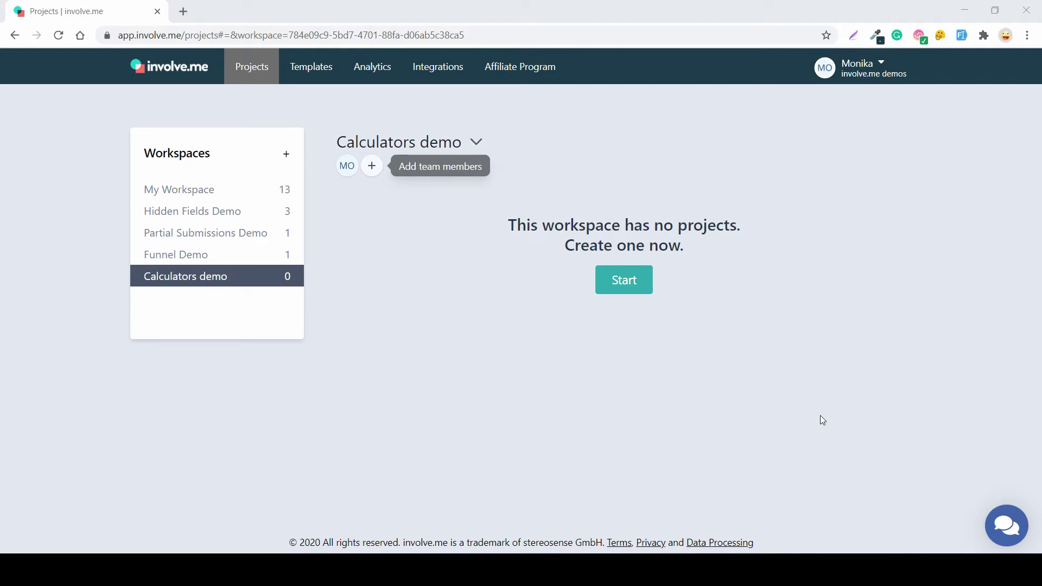
# - Create a new project from scratch in the Calculators demo workspace
pyautogui.moveTo(642, 226); pyautogui.dragTo(715, 227)
pyautogui.click(701, 242)
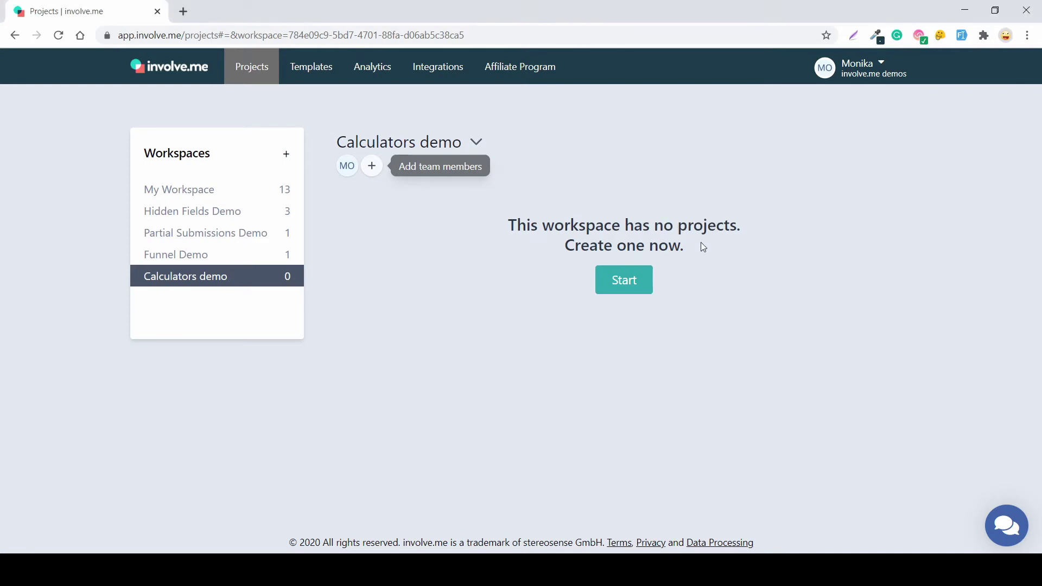
pyautogui.click(619, 284)
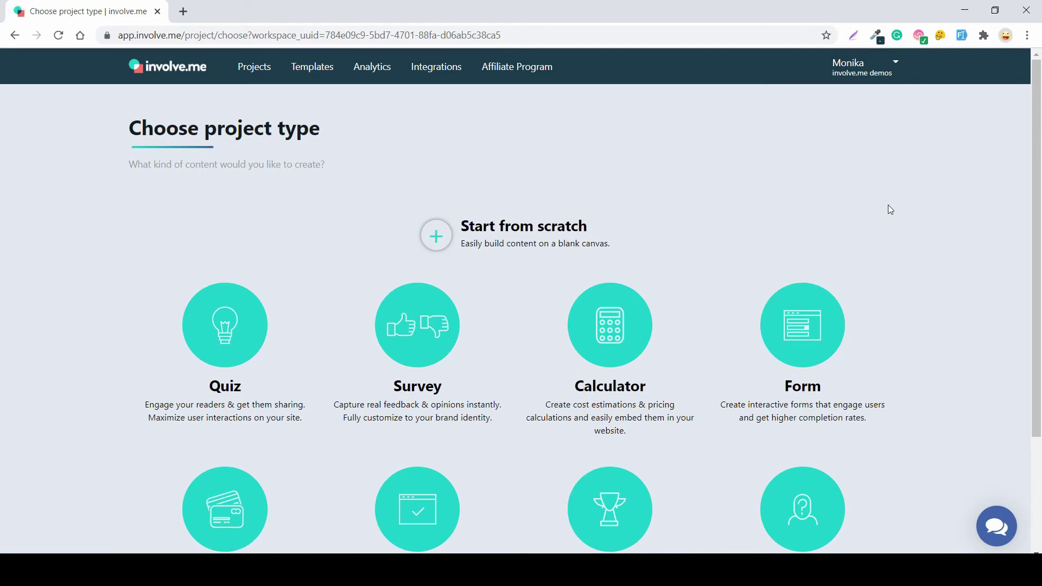
pyautogui.scroll(-3, 889, 207)
pyautogui.scroll(2, 940, 239)
pyautogui.scroll(-2, 939, 238)
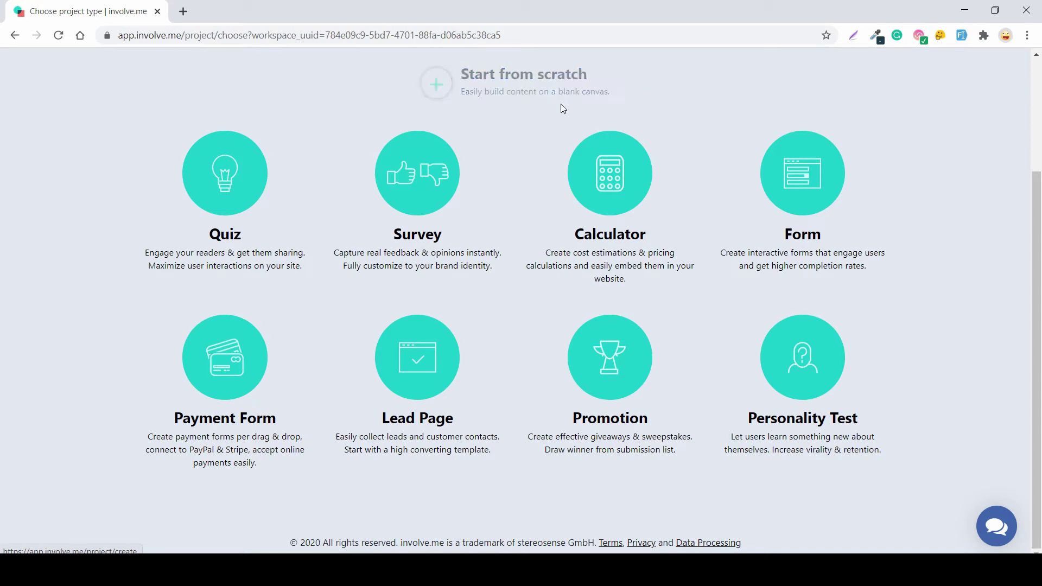
pyautogui.click(514, 89)
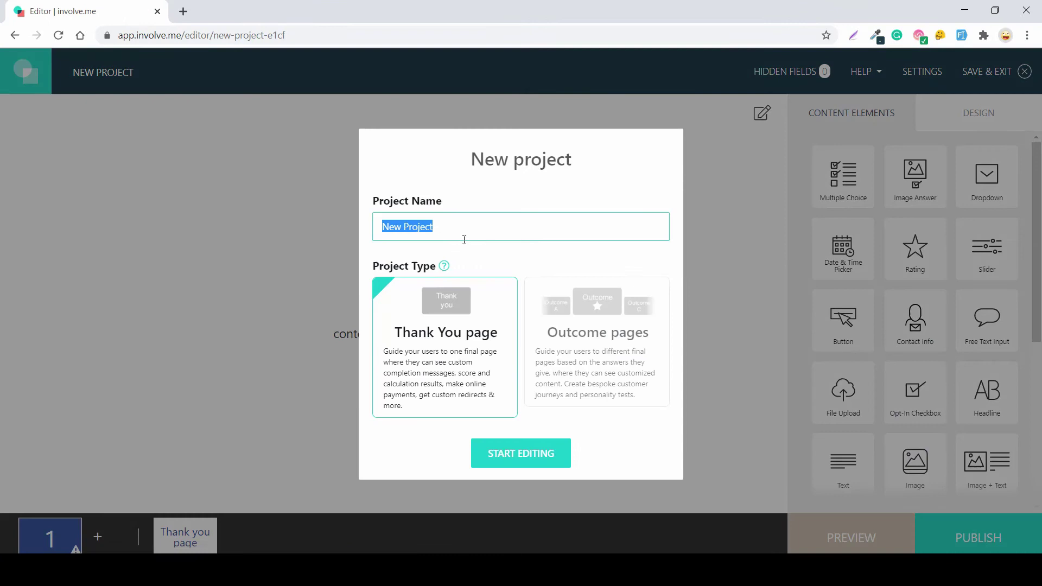
# - Name the project "Email Marketing ROI Calculator" and start editing it with the Thank You page type
pyautogui.click(460, 231)
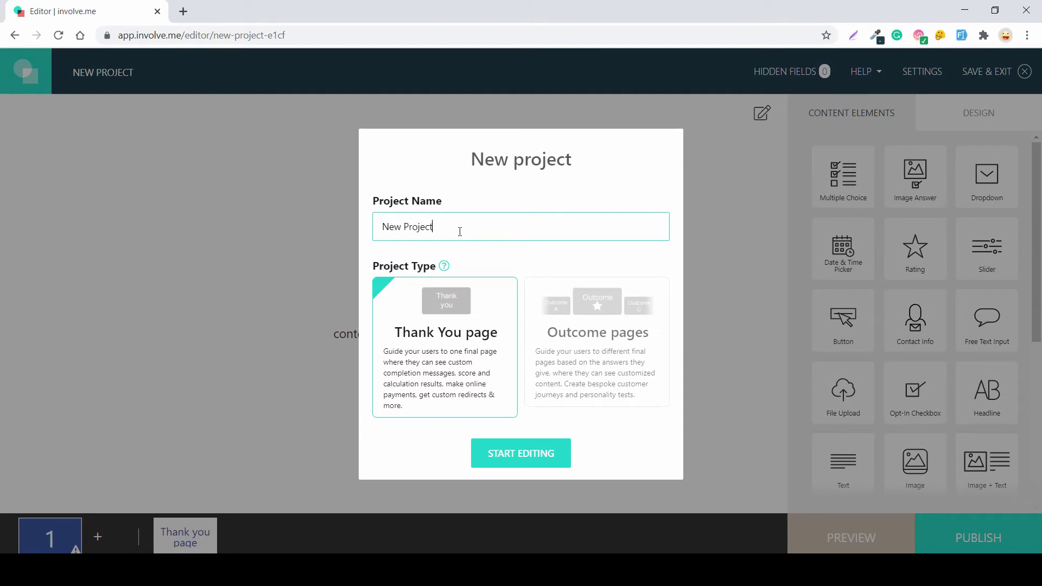
pyautogui.press('BackSpace')
pyautogui.press('BackSpace')
pyautogui.press('BackSpace')
pyautogui.press('BackSpace')
pyautogui.press('BackSpace')
pyautogui.press('BackSpace')
pyautogui.press('BackSpace')
pyautogui.press('BackSpace')
pyautogui.press('BackSpace')
pyautogui.press('BackSpace')
pyautogui.press('BackSpace')
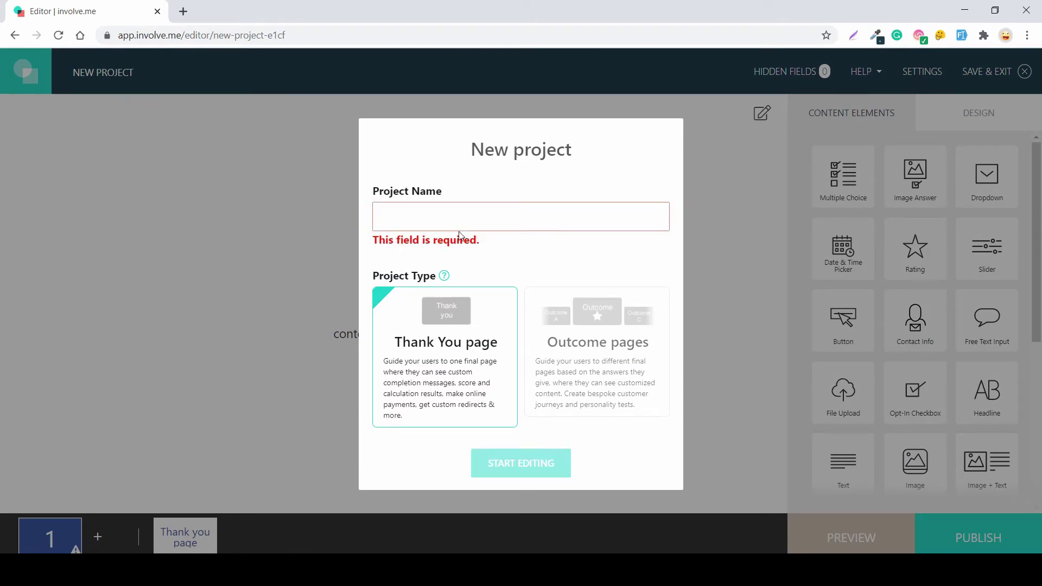
pyautogui.write('Email Marketing ')
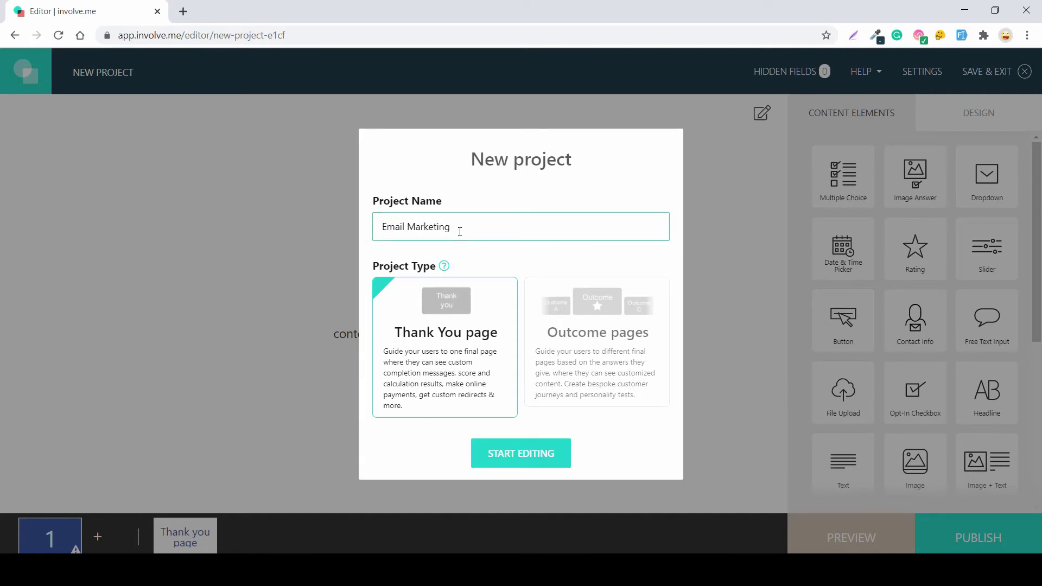
pyautogui.write('ROI Calculator')
pyautogui.click(545, 458)
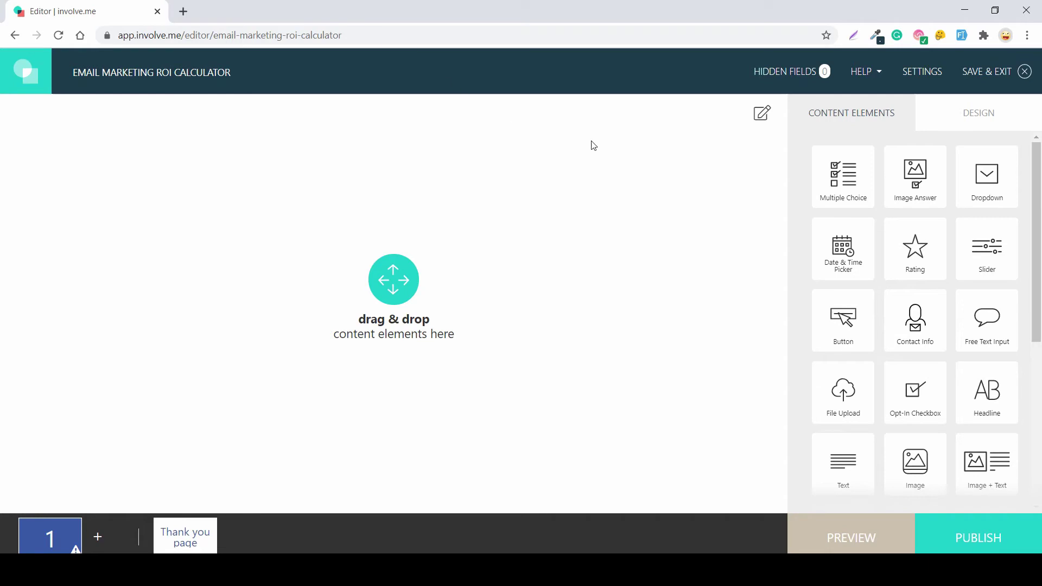
# - Set the background colour in the general project design to coral red
pyautogui.click(762, 118)
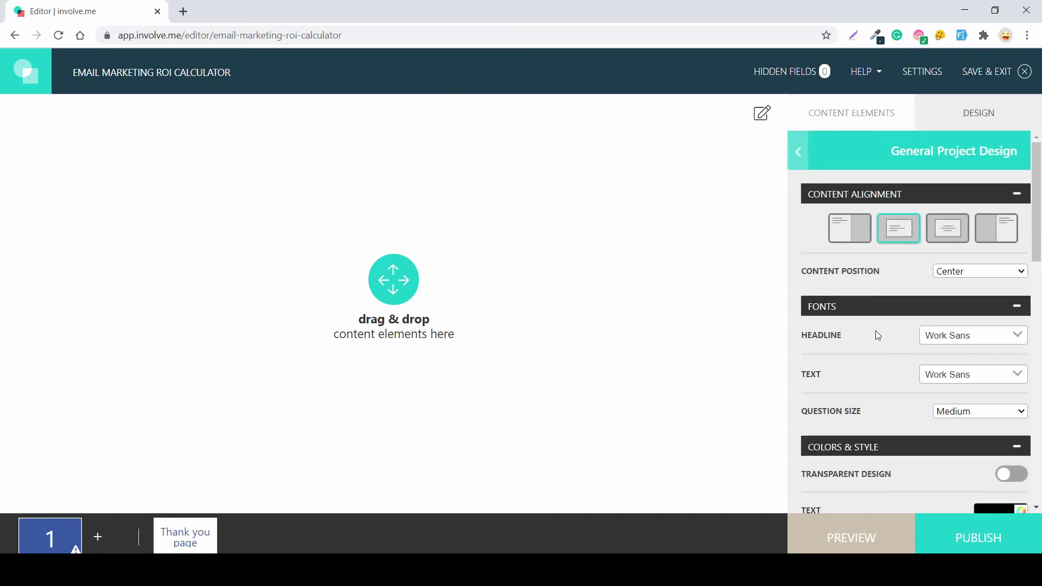
pyautogui.scroll(-4, 877, 335)
pyautogui.scroll(-3, 877, 334)
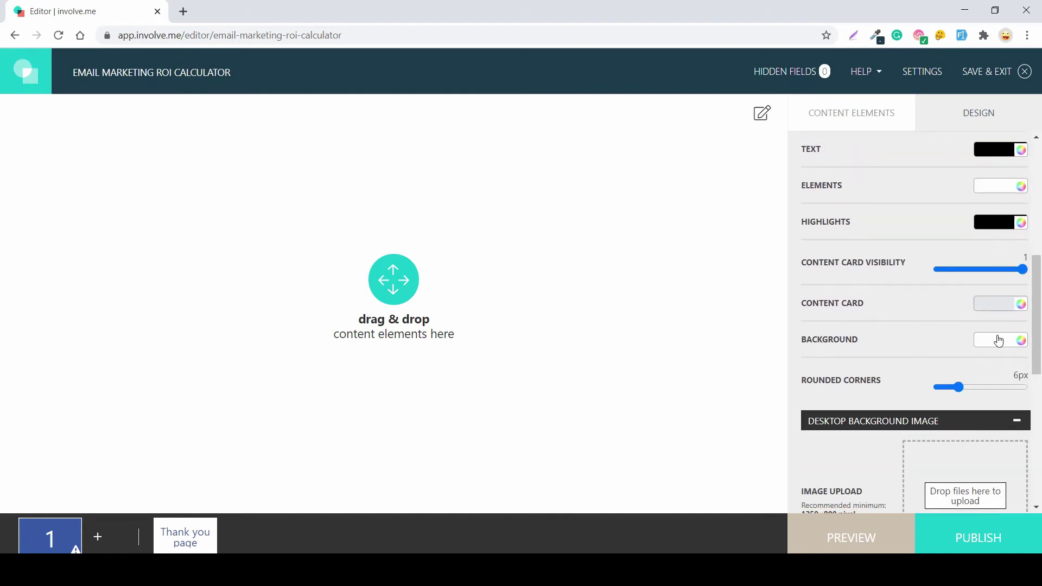
pyautogui.click(981, 346)
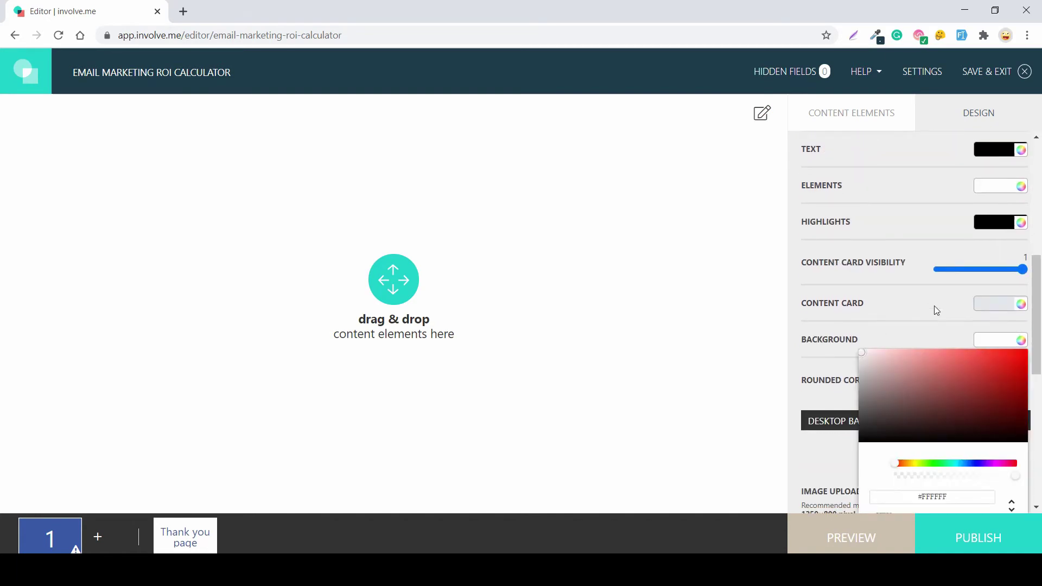
pyautogui.scroll(-2, 928, 305)
pyautogui.moveTo(866, 267)
pyautogui.mouseDown()
pyautogui.moveTo(902, 284)
pyautogui.moveTo(946, 272)
pyautogui.moveTo(934, 277)
pyautogui.moveTo(928, 310)
pyautogui.moveTo(956, 253)
pyautogui.moveTo(964, 255)
pyautogui.mouseUp()
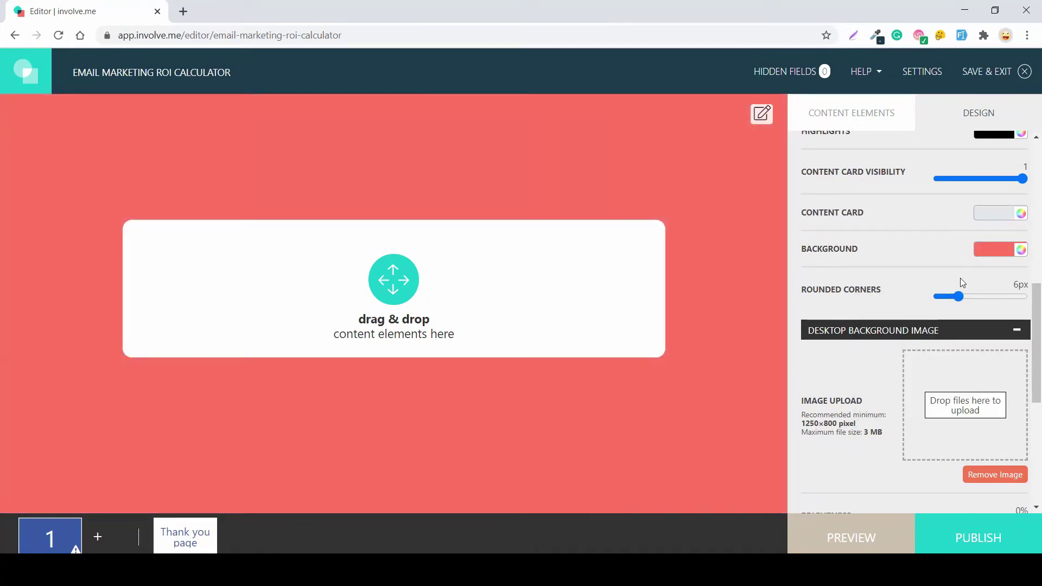
# - Change the project's background colour to light blue #63ADFF and make it fully transparent
pyautogui.click(985, 249)
pyautogui.moveTo(897, 378); pyautogui.dragTo(968, 383)
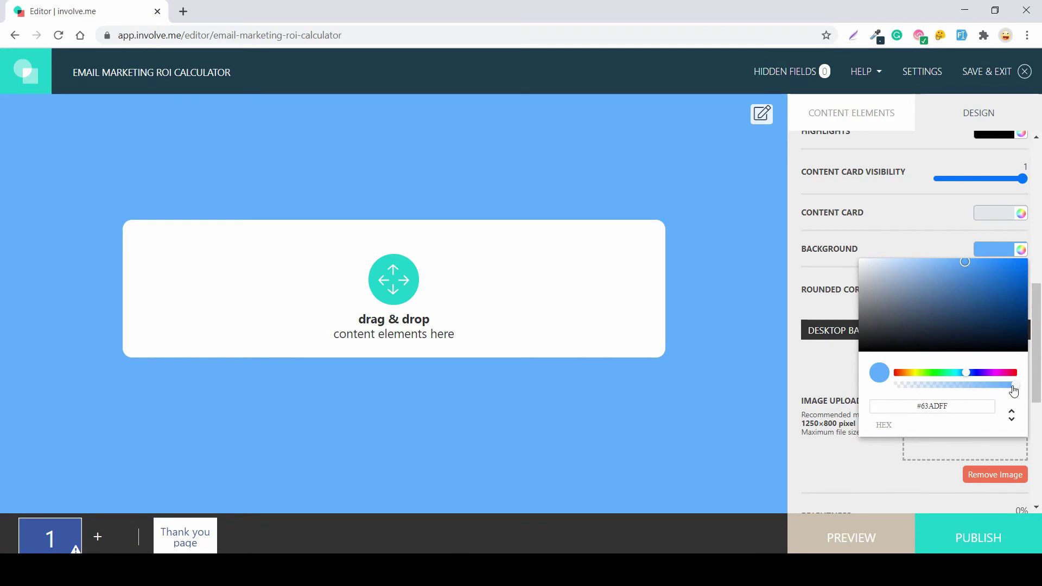
pyautogui.moveTo(1013, 390); pyautogui.dragTo(894, 404)
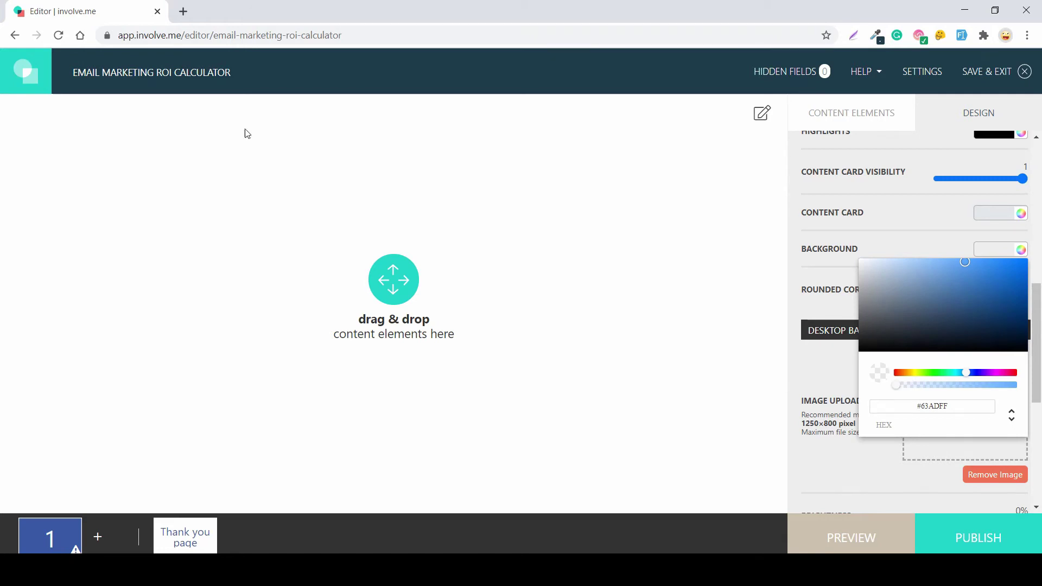
# - Examine the company details form on the involve.me Contact Us page in a new tab, then return to the editor's background opacity setting
pyautogui.click(182, 10)
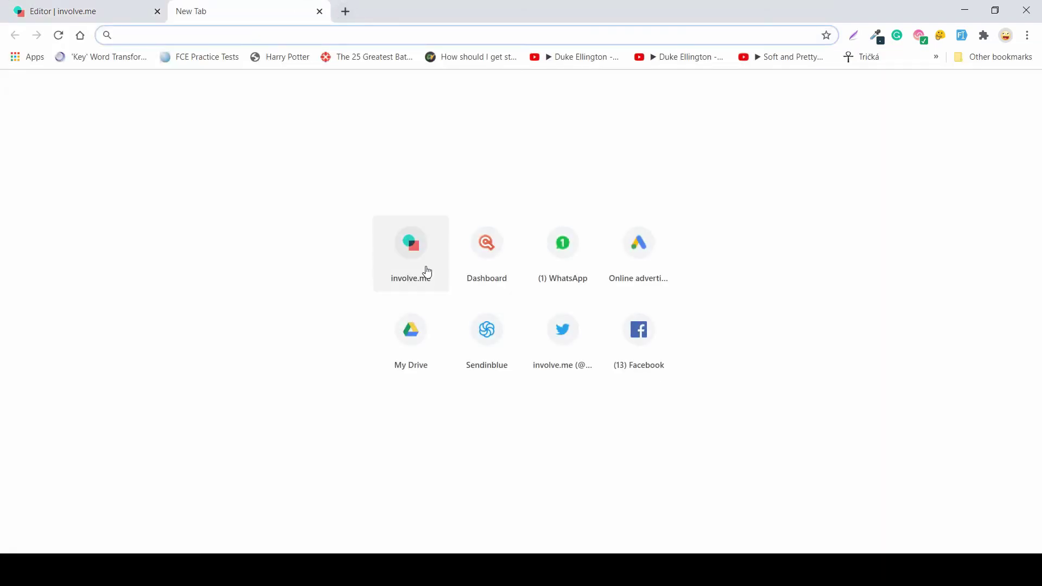
pyautogui.click(409, 251)
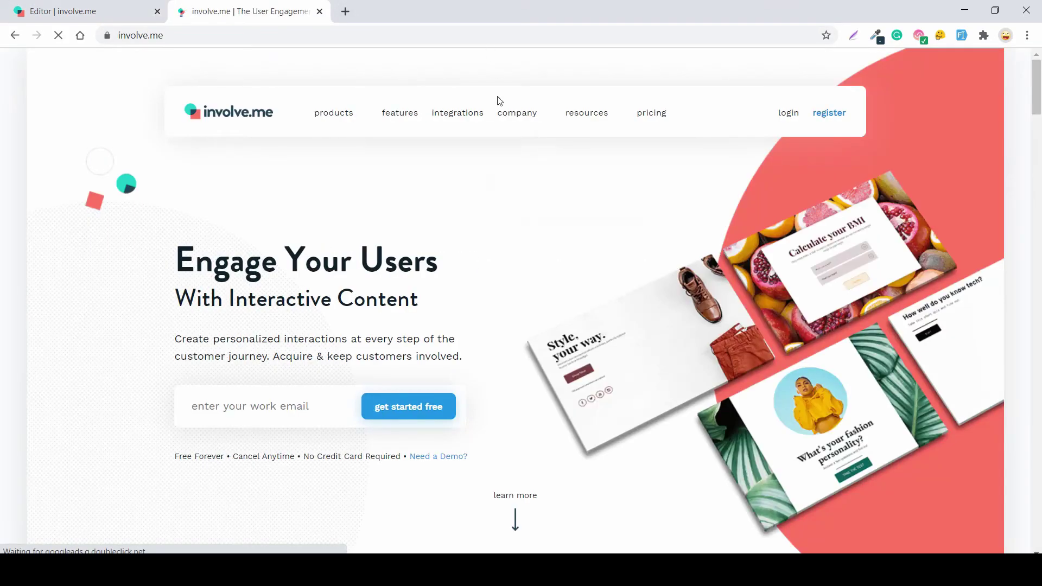
pyautogui.moveTo(507, 111)
pyautogui.click(517, 202)
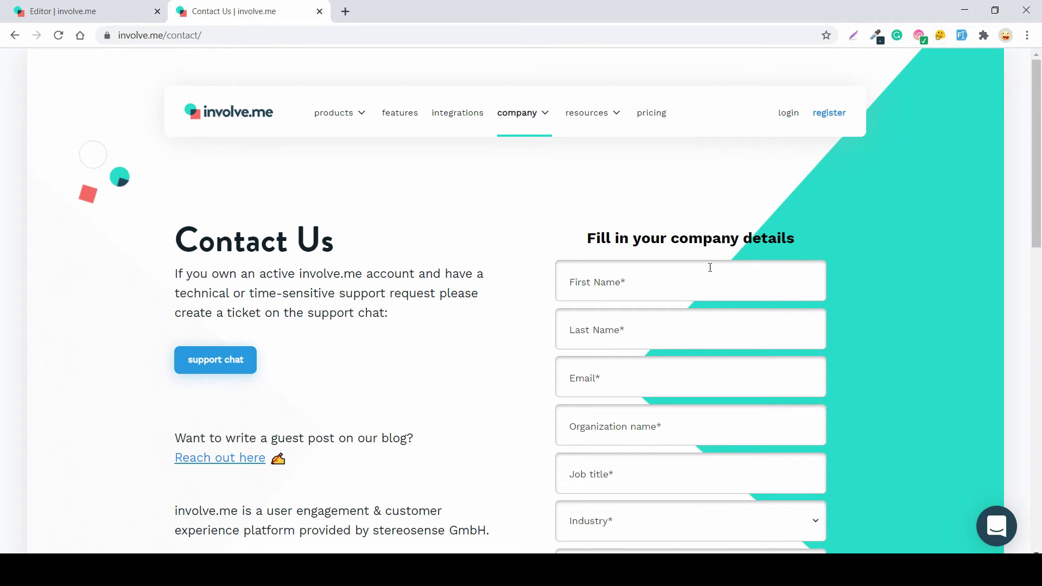
pyautogui.scroll(-2, 654, 388)
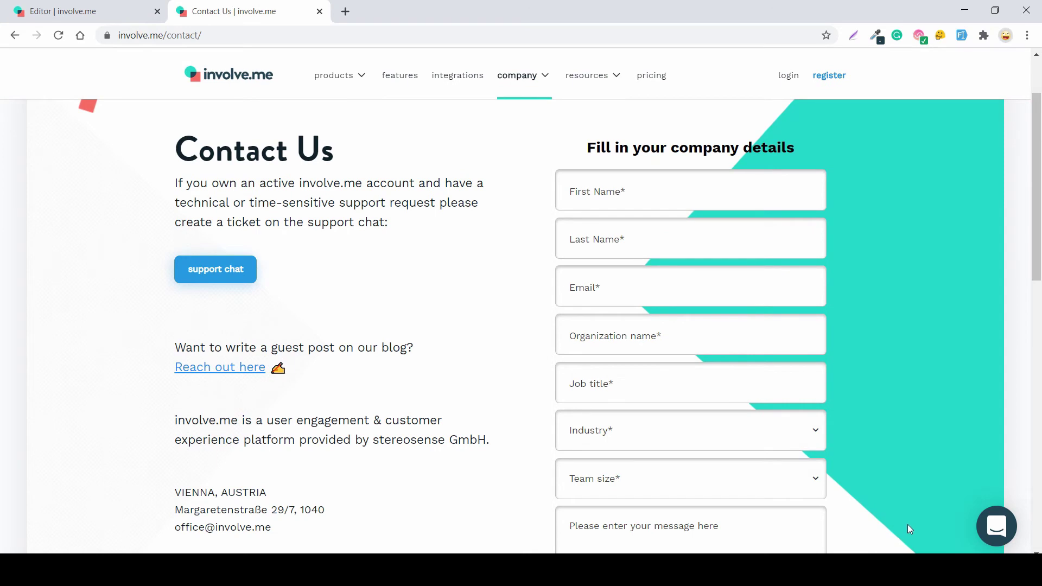
pyautogui.scroll(-5, 909, 529)
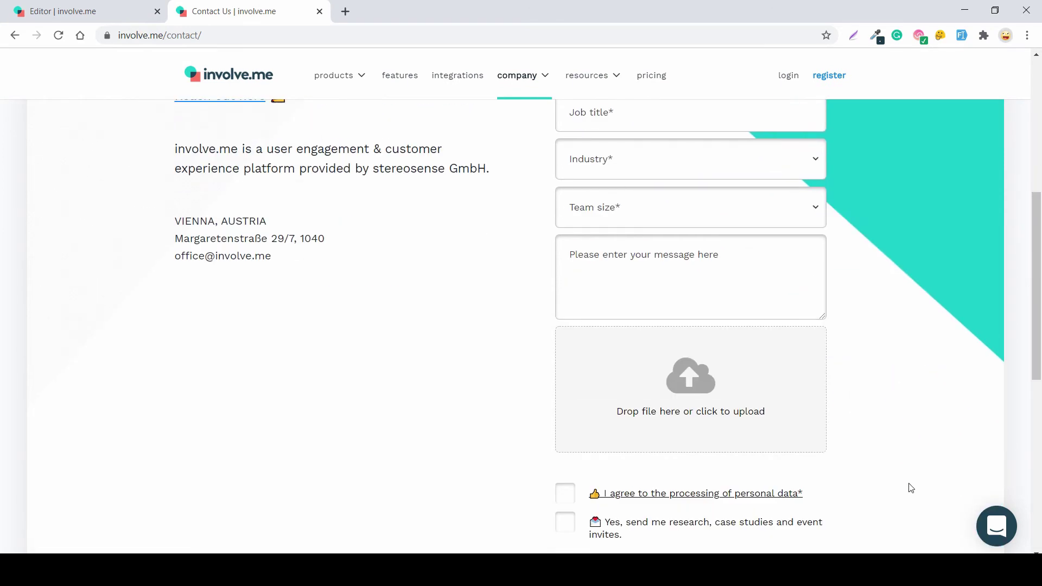
pyautogui.scroll(7, 909, 486)
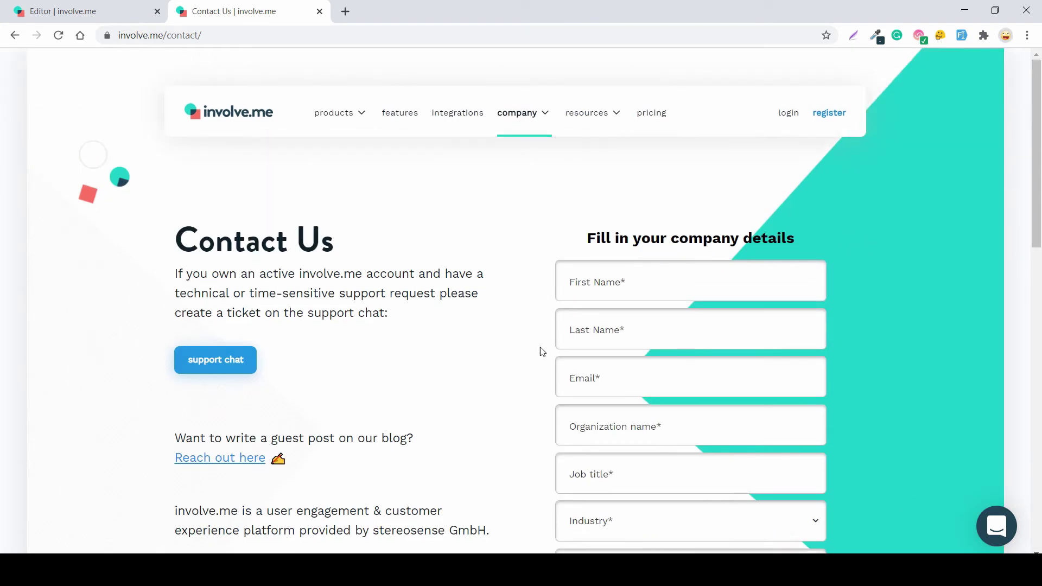
pyautogui.scroll(-2, 814, 294)
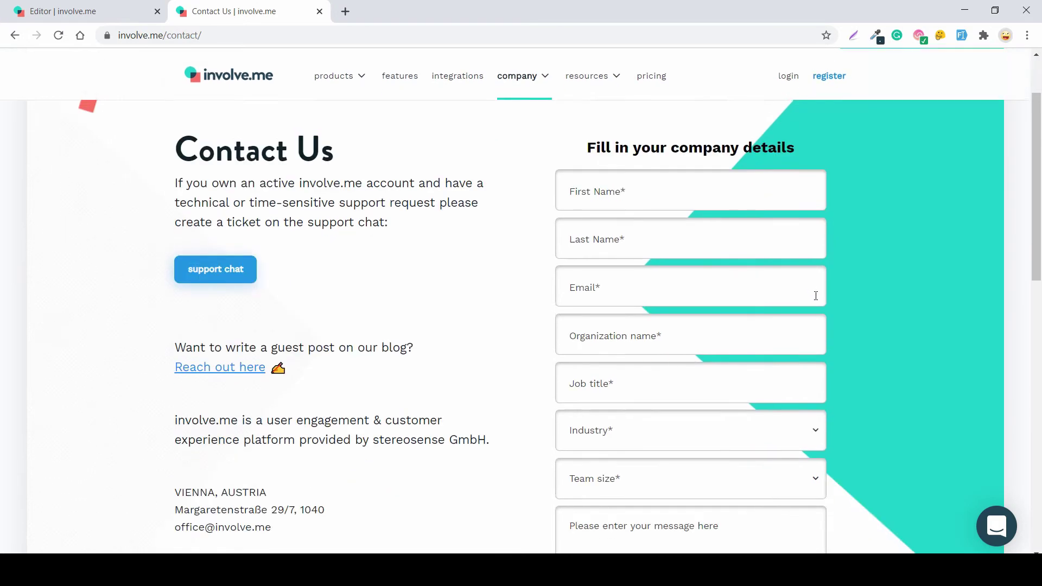
pyautogui.scroll(2, 814, 295)
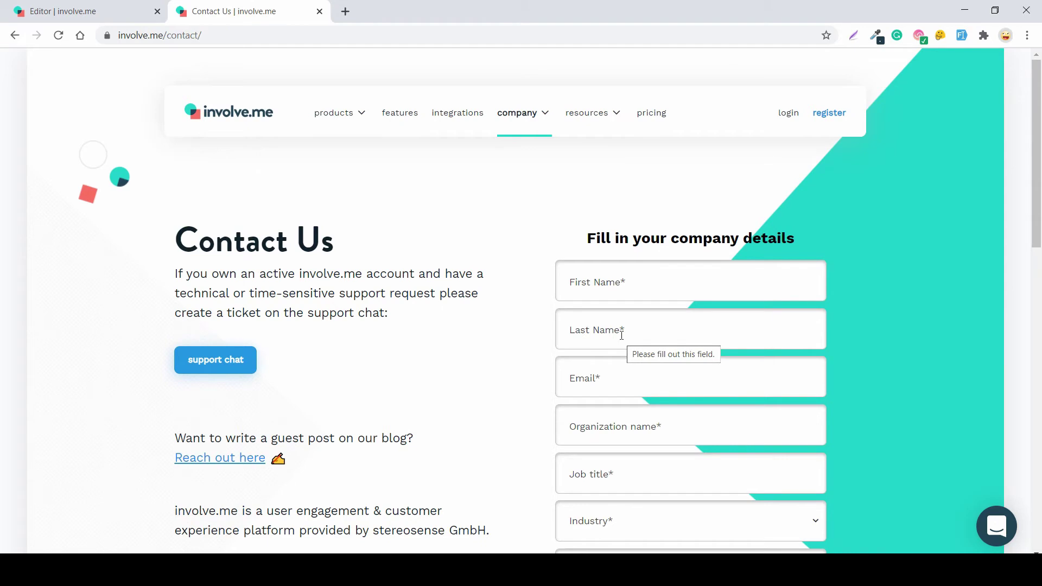
pyautogui.scroll(-10, 832, 336)
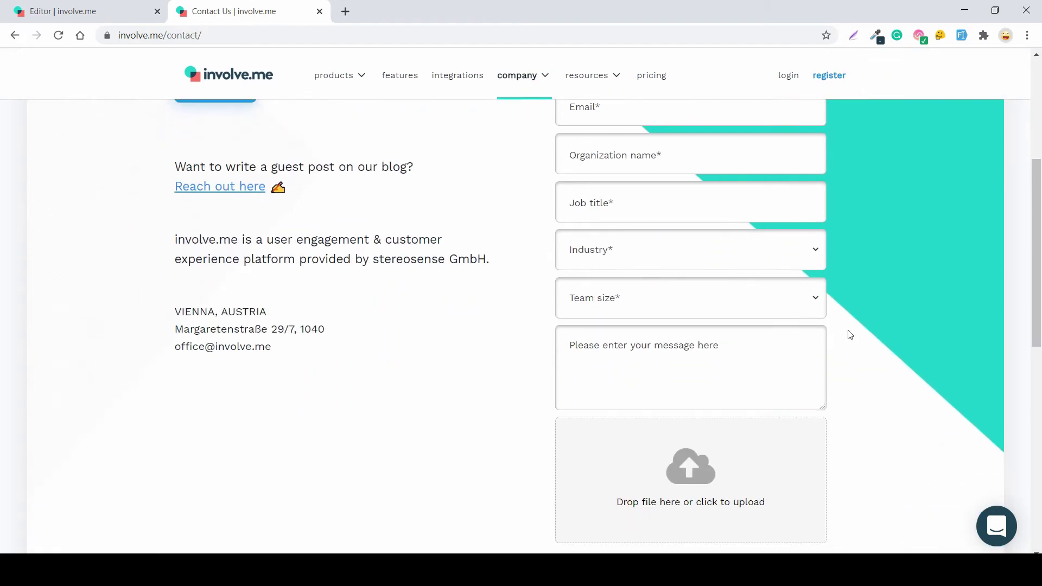
pyautogui.scroll(10, 849, 335)
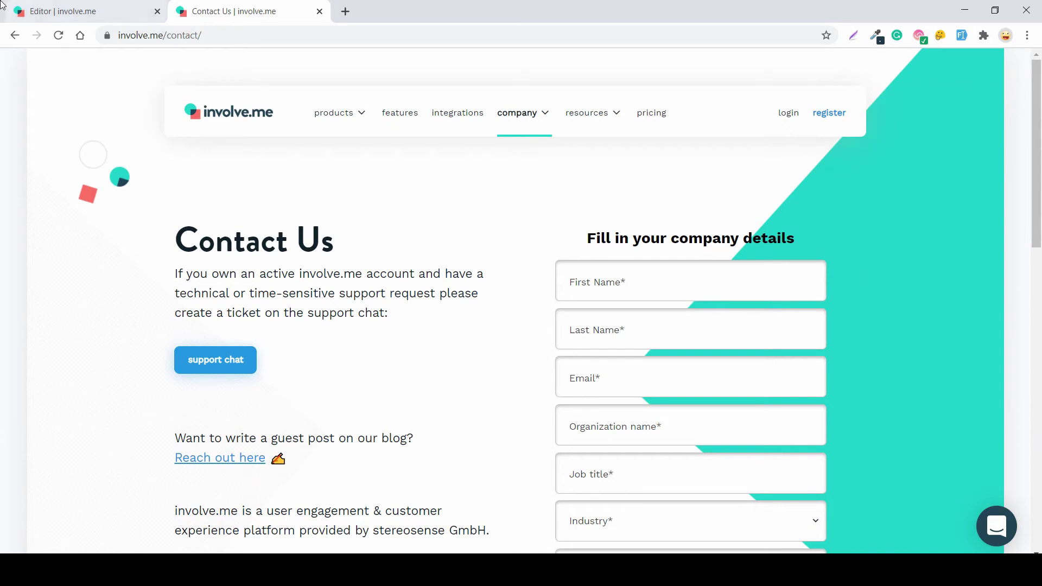
pyautogui.click(32, 12)
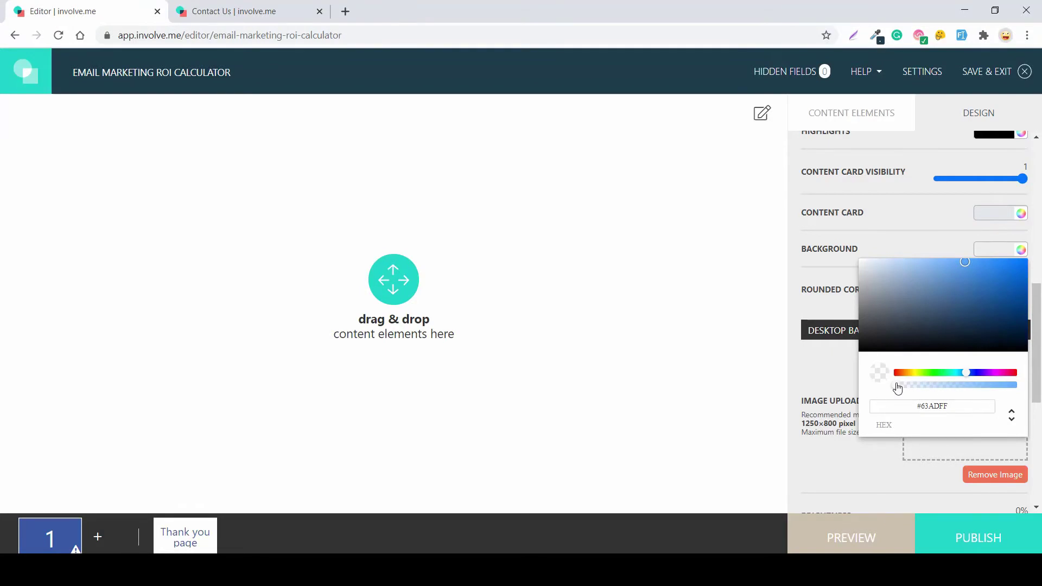
pyautogui.moveTo(896, 386); pyautogui.dragTo(873, 417)
# - Examine the involve.me home page down to the embedded "See how involve.me can help you!" section
pyautogui.click(240, 9)
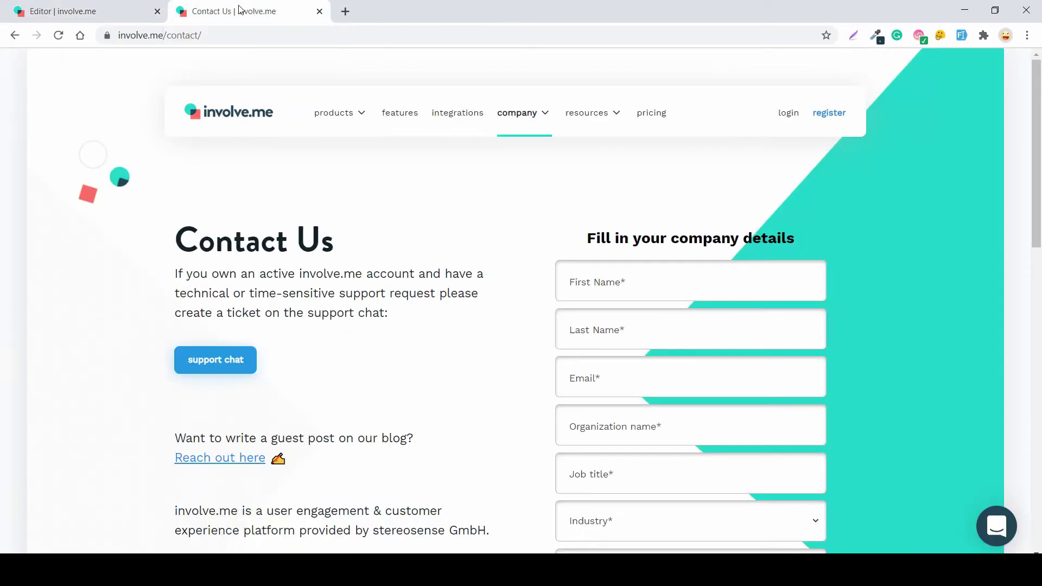
pyautogui.click(245, 115)
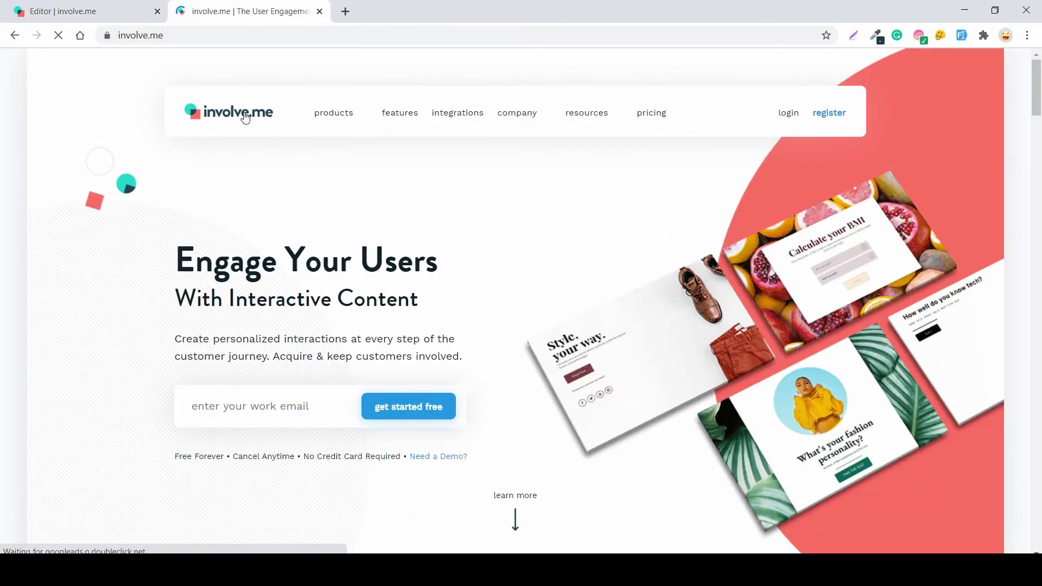
pyautogui.scroll(-12, 619, 296)
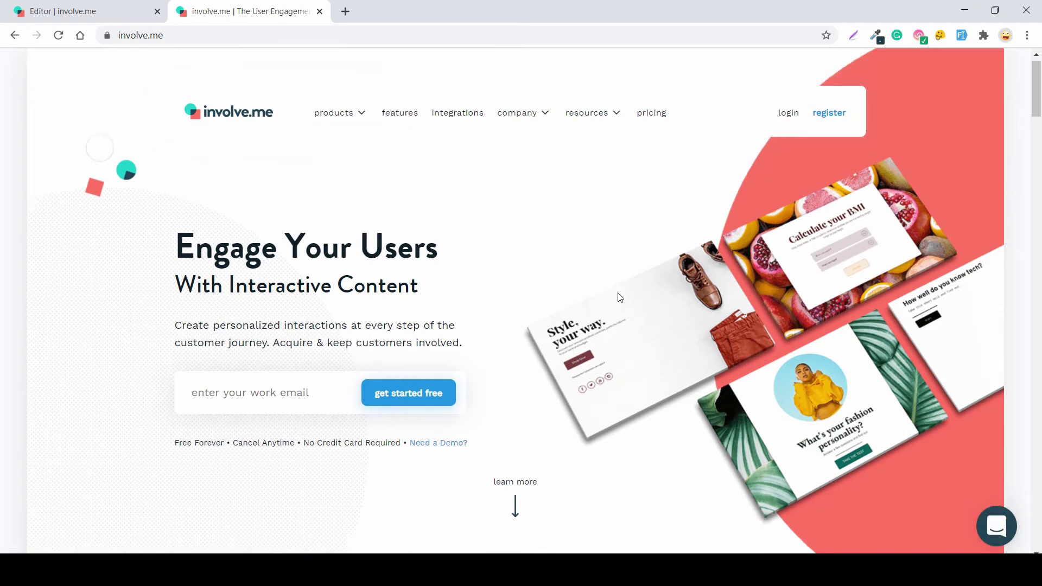
pyautogui.scroll(-3, 620, 297)
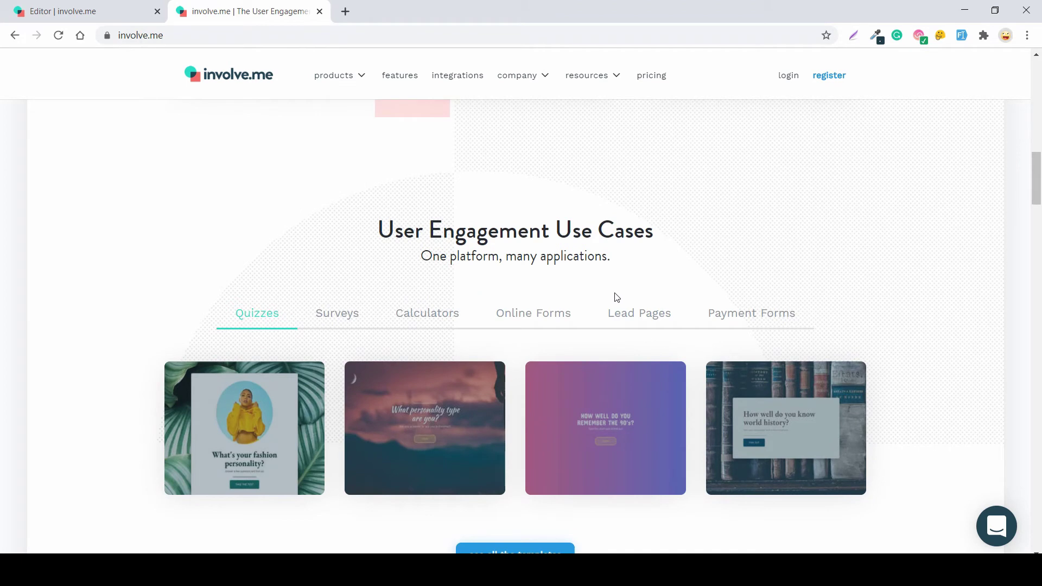
pyautogui.scroll(-2, 618, 297)
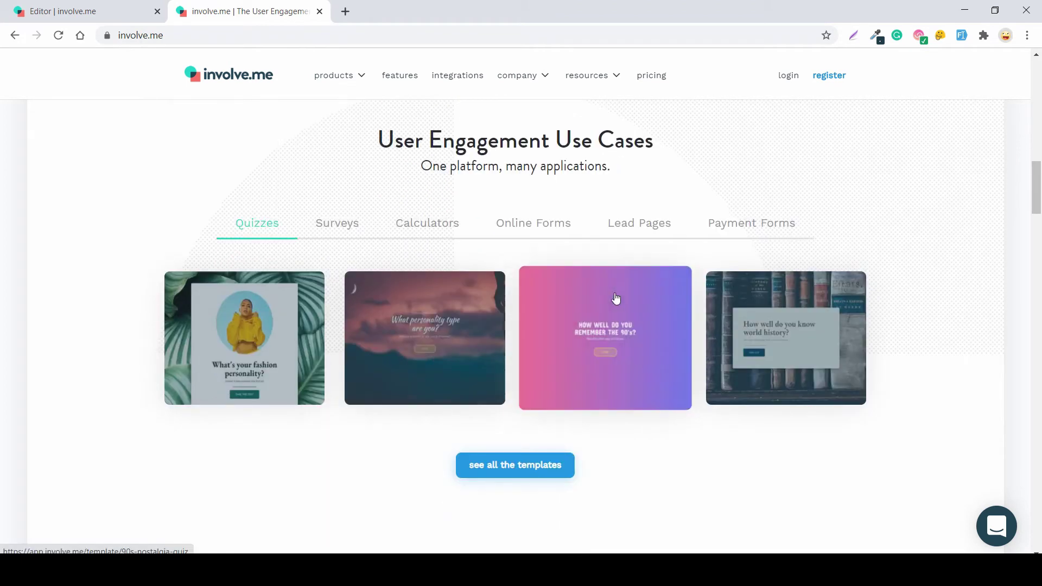
pyautogui.scroll(-8, 935, 309)
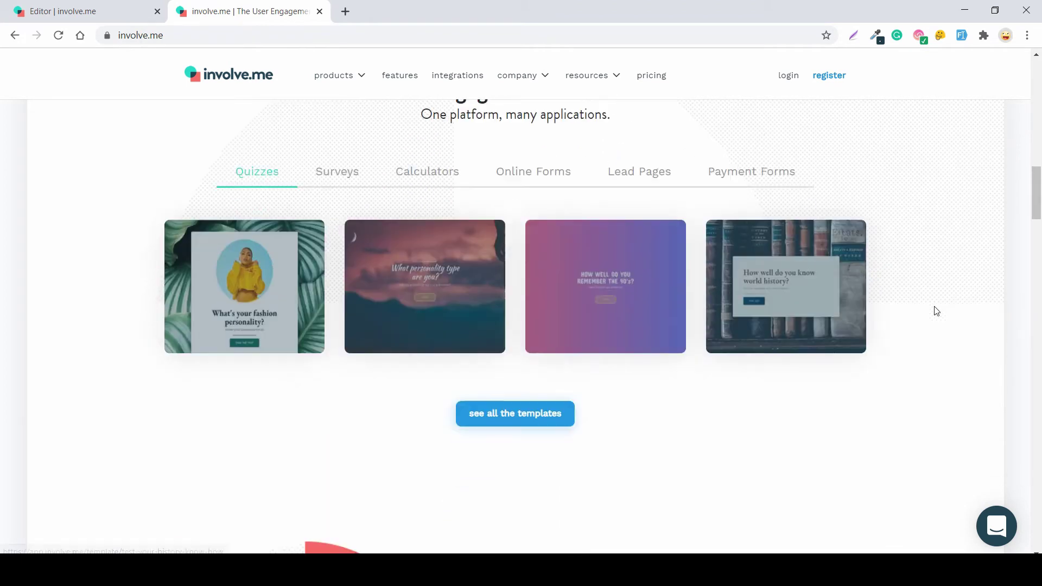
pyautogui.scroll(-11, 936, 310)
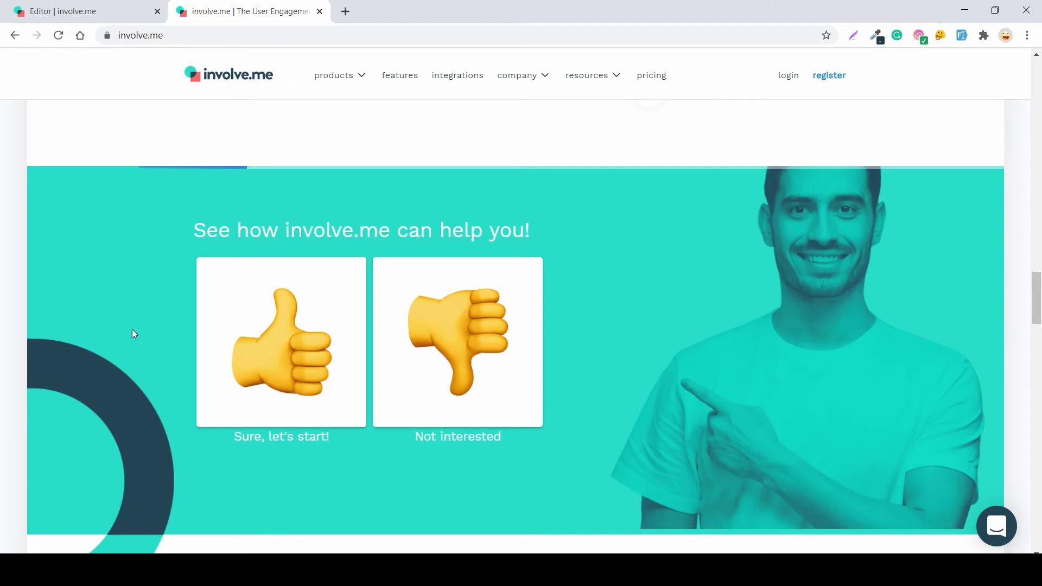
pyautogui.scroll(4, 100, 347)
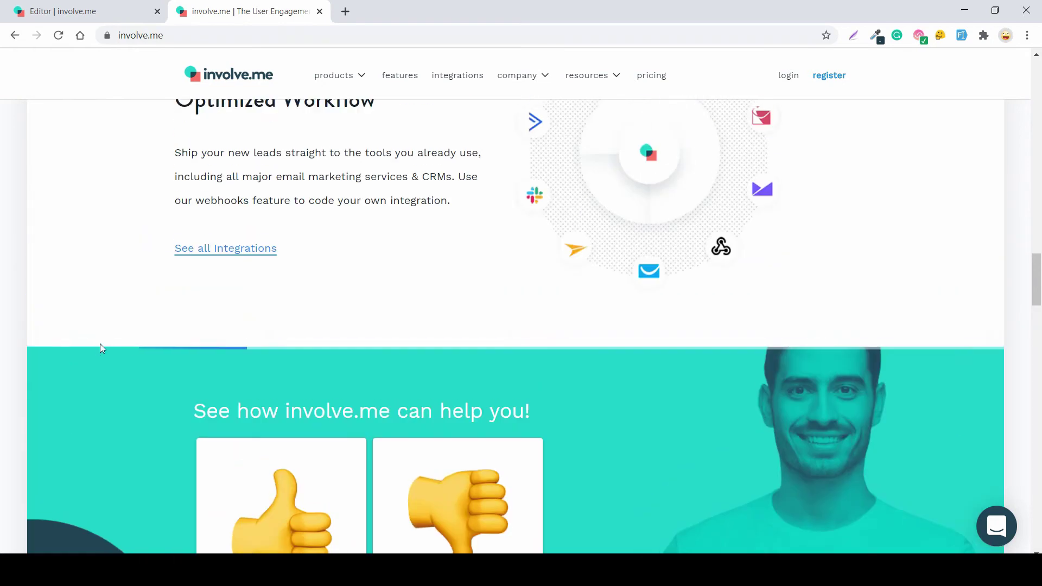
pyautogui.scroll(1, 100, 355)
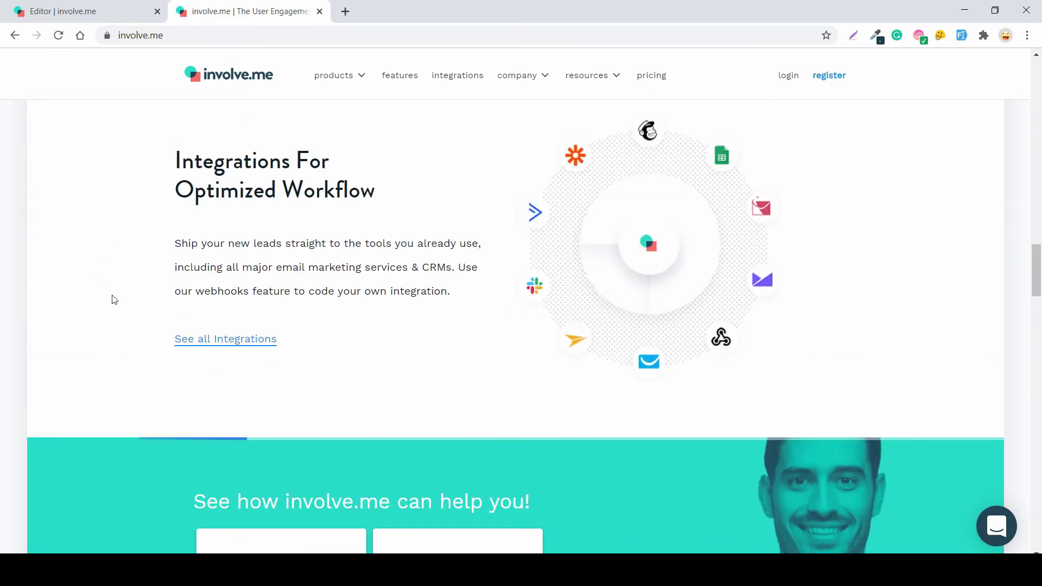
pyautogui.scroll(-6, 613, 304)
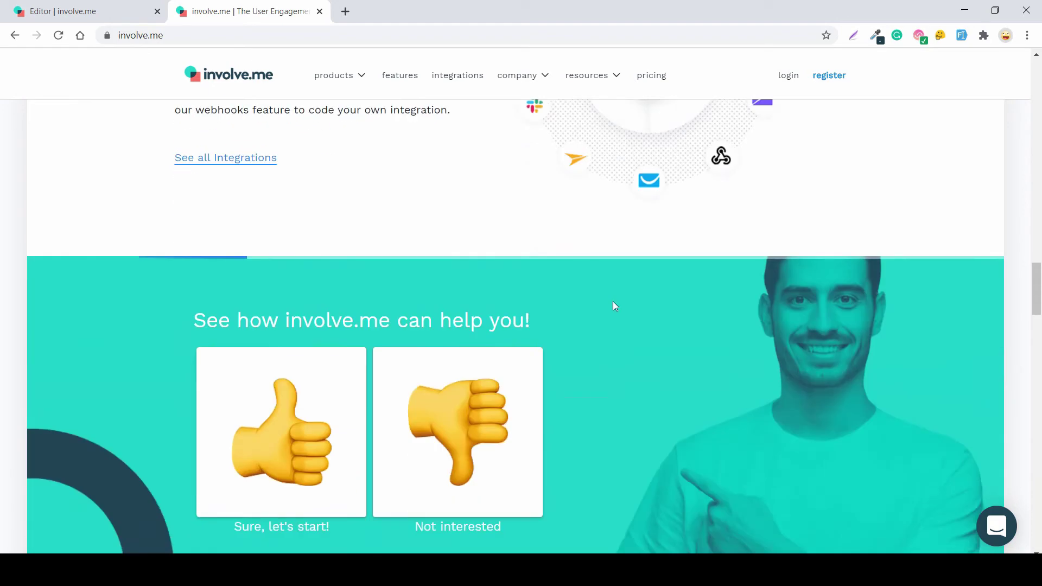
# - Answer "Sure, let's start!" in the embedded home page project to see how it displays its following question
pyautogui.scroll(-3, 815, 329)
pyautogui.scroll(4, 815, 328)
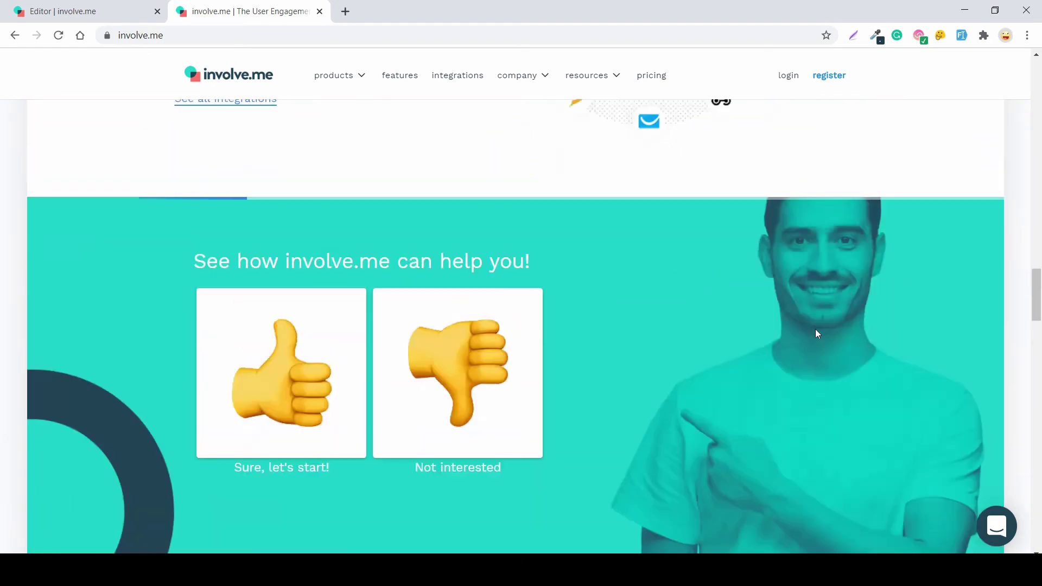
pyautogui.scroll(-2, 815, 329)
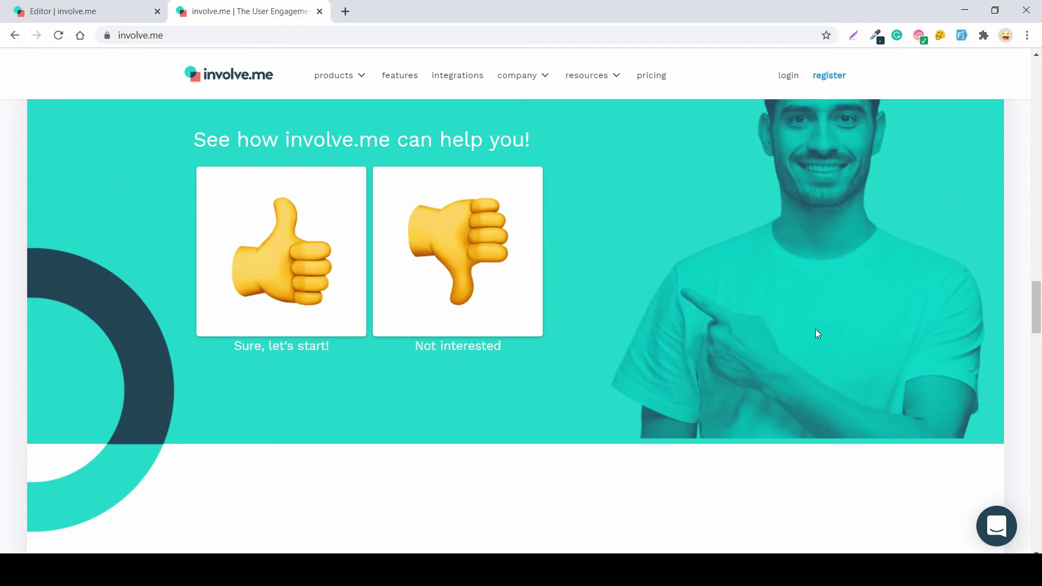
pyautogui.click(314, 252)
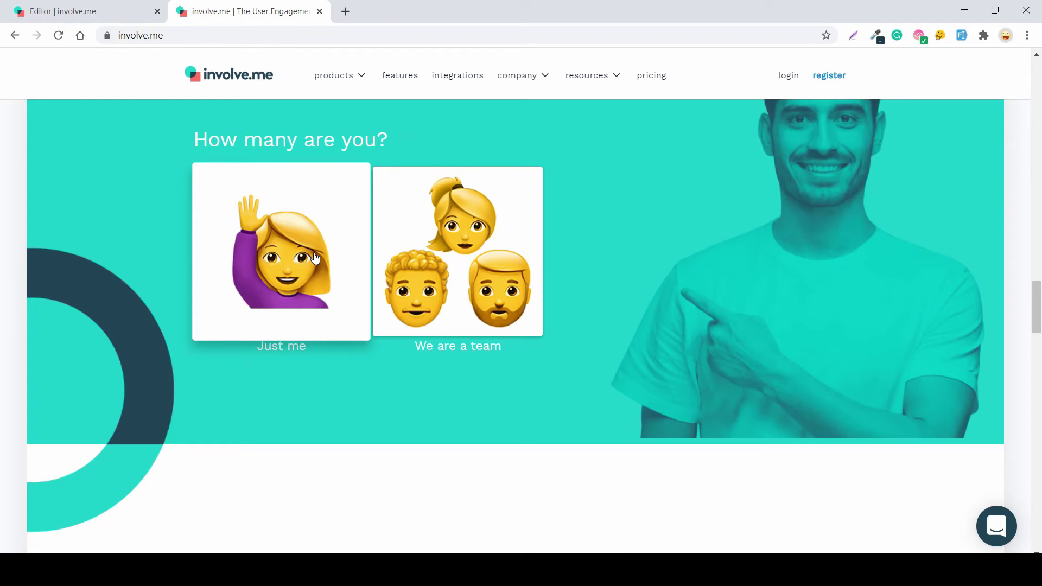
# - Return to the calculator editor and change the project's background colour to opaque white
pyautogui.click(79, 22)
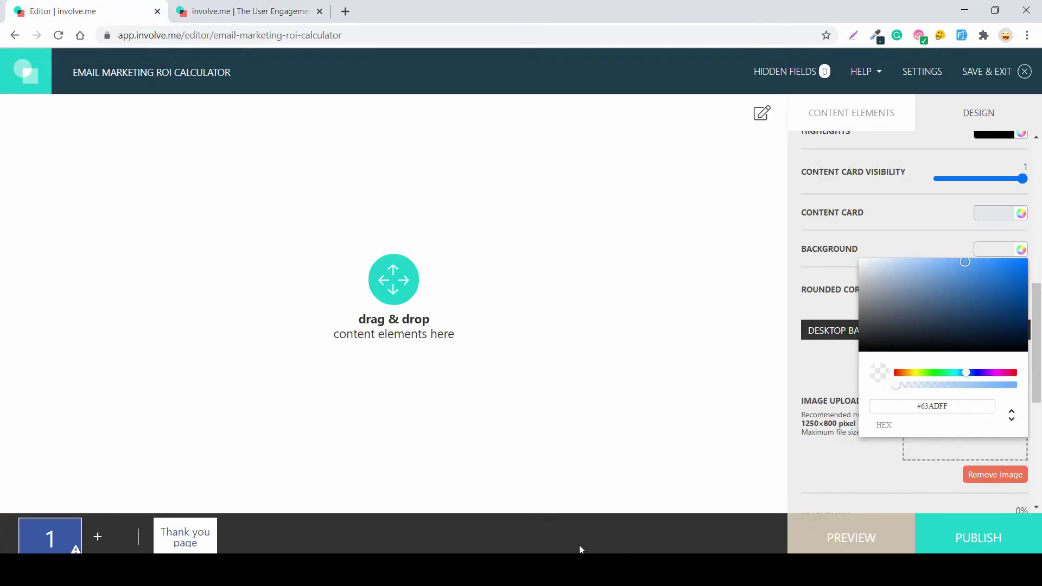
pyautogui.click(1012, 384)
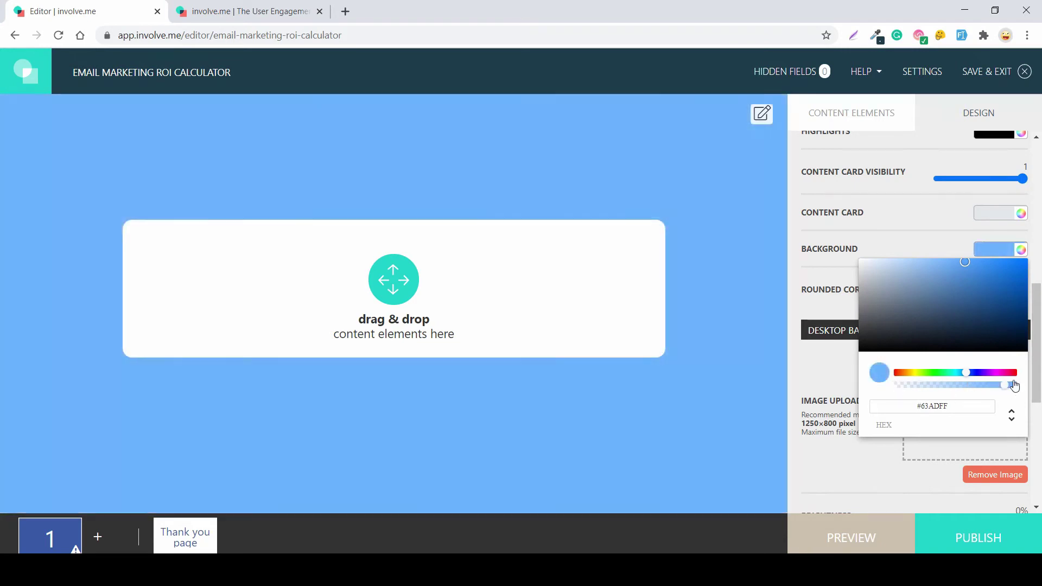
pyautogui.moveTo(968, 264); pyautogui.dragTo(823, 241)
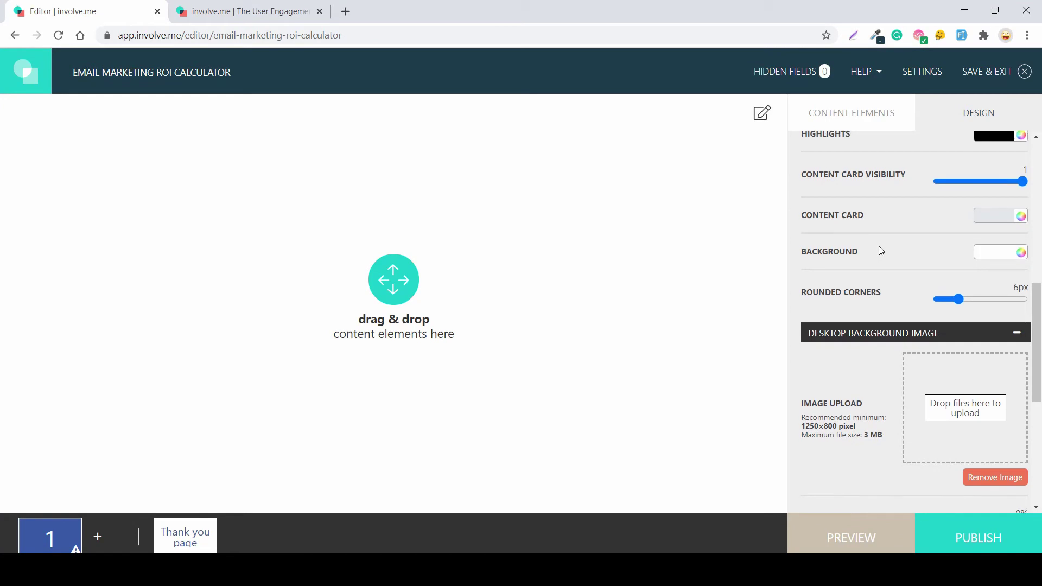
pyautogui.scroll(10, 878, 246)
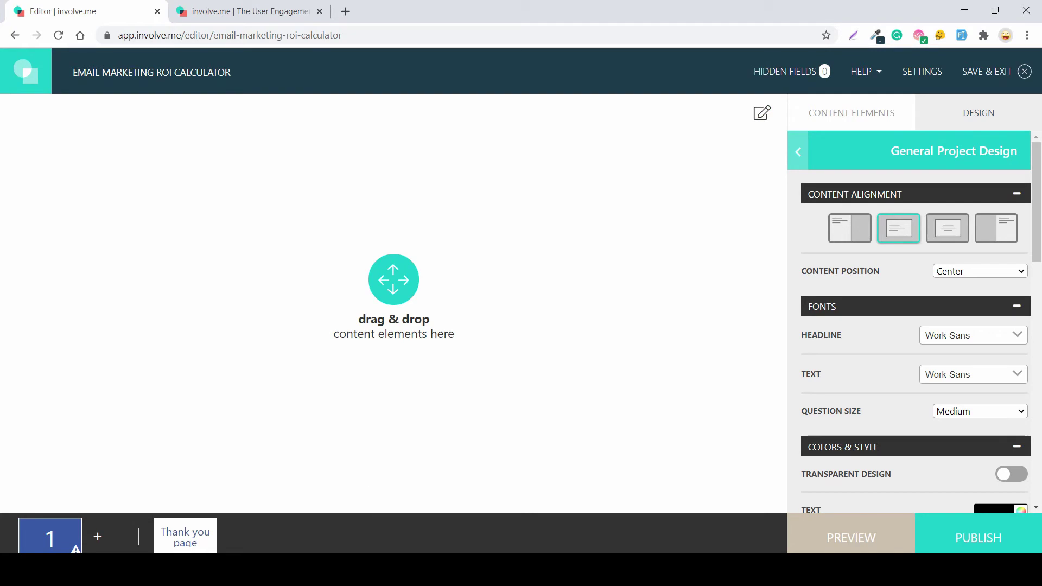
# - Open the Downloads folder in File Explorer and move yesterday's files into the Not webinar folder, skipping files with the same names
pyautogui.press('super+e')
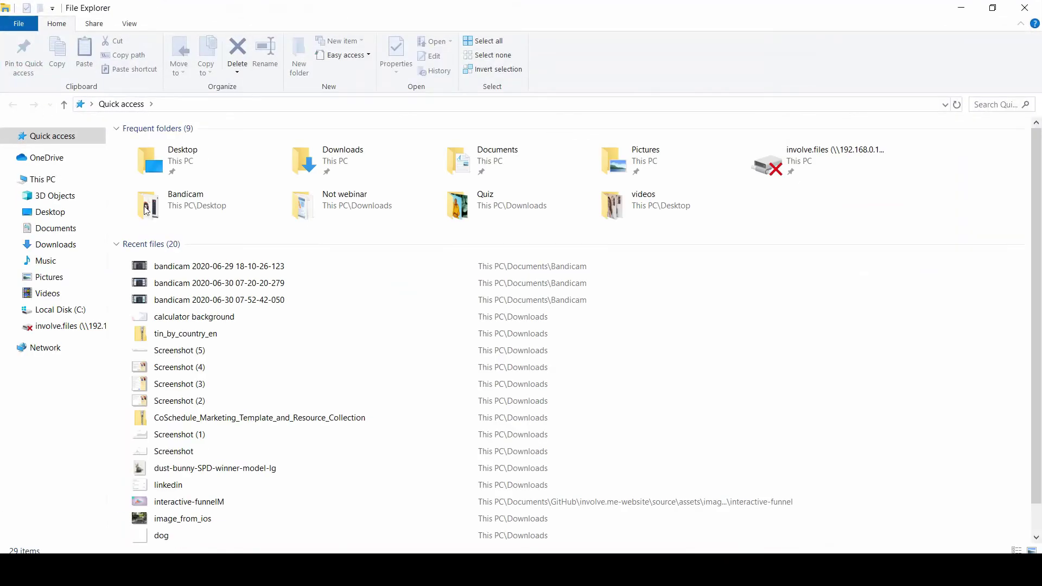
pyautogui.doubleClick(332, 157)
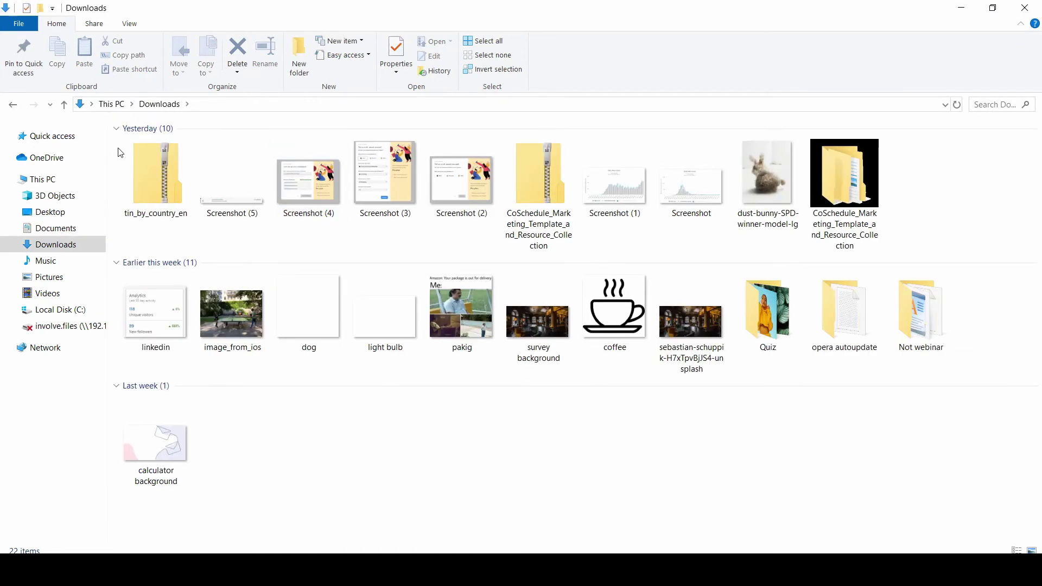
pyautogui.moveTo(118, 148); pyautogui.dragTo(894, 266)
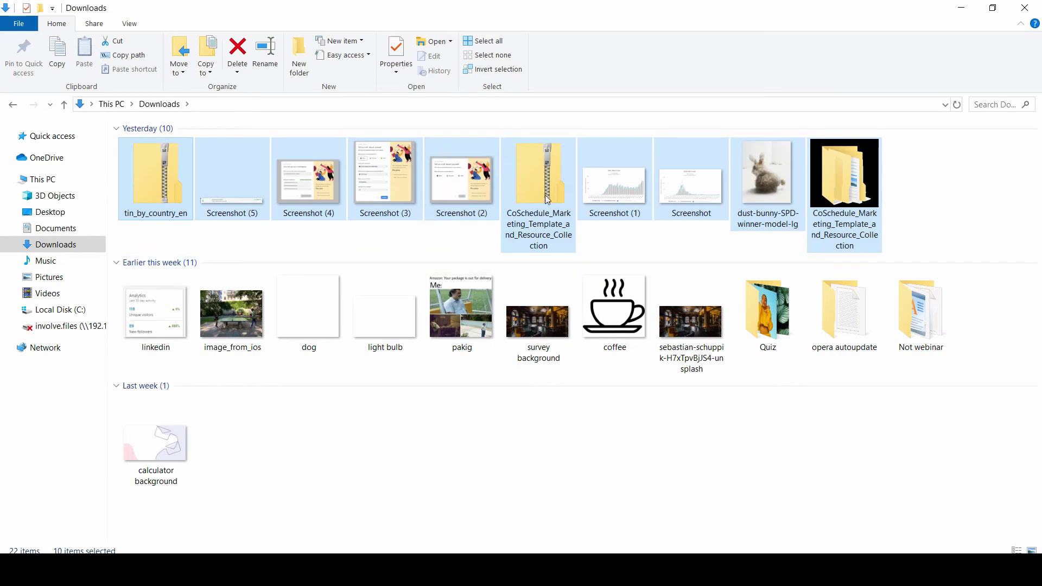
pyautogui.moveTo(670, 195); pyautogui.dragTo(917, 317)
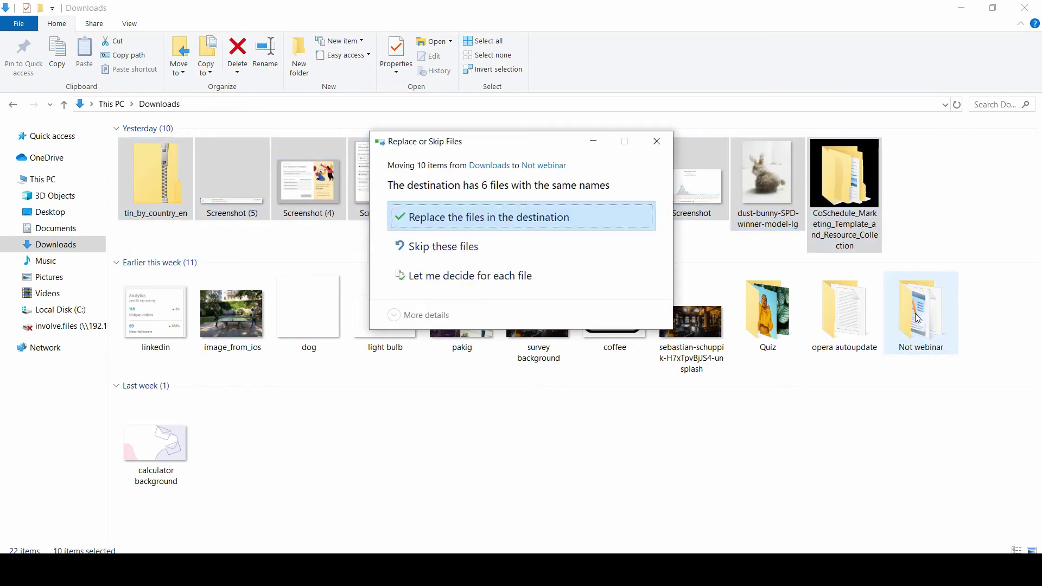
pyautogui.click(436, 245)
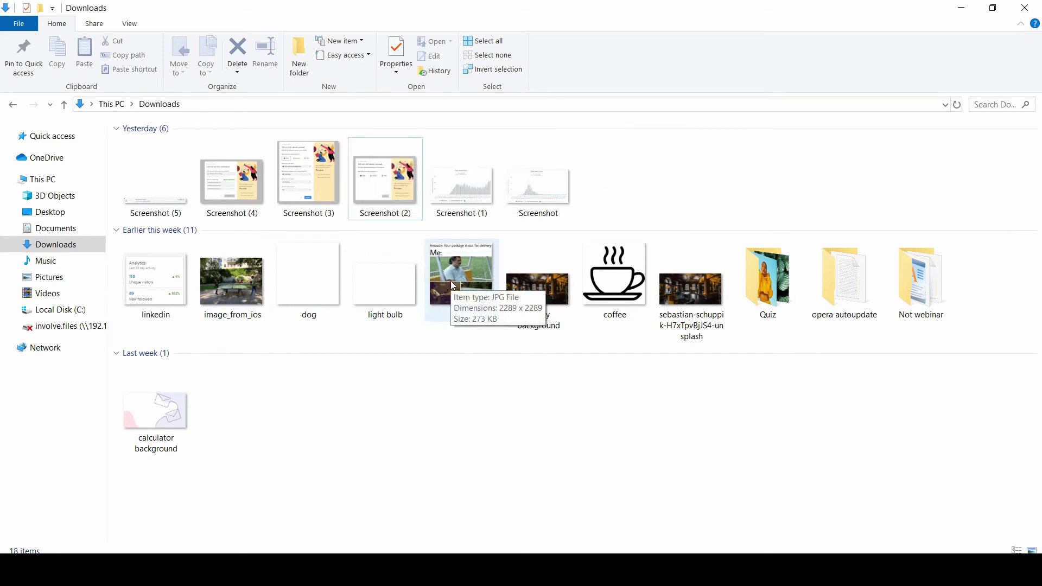
# - Move the pakig, image_from_ios and linkedin images into the Not webinar folder, replacing the existing linkedin.png
pyautogui.moveTo(453, 285); pyautogui.dragTo(847, 295)
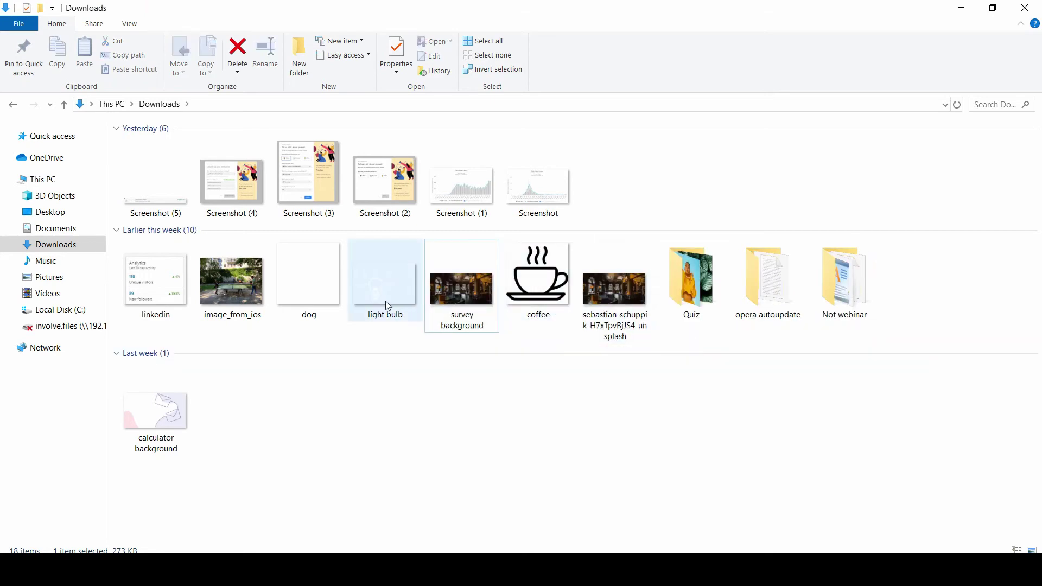
pyautogui.moveTo(232, 277); pyautogui.dragTo(847, 298)
pyautogui.moveTo(152, 298); pyautogui.dragTo(789, 307)
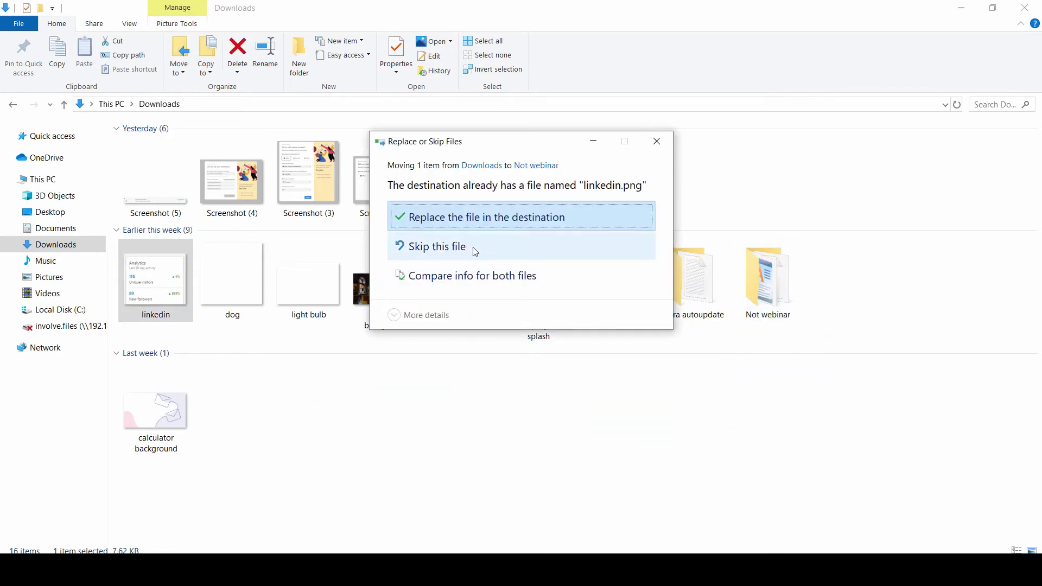
pyautogui.click(462, 220)
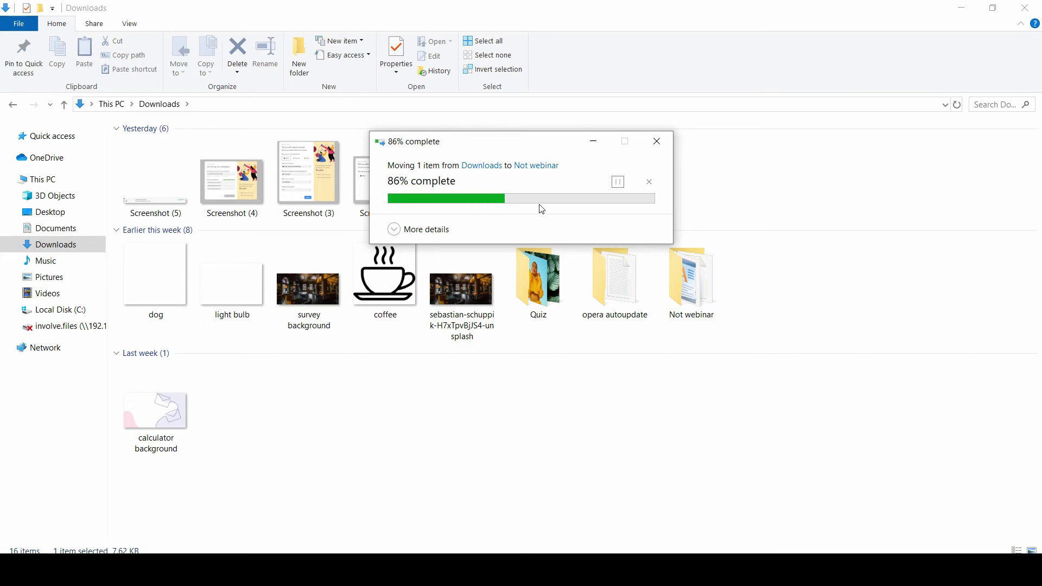
# - Move the remaining Screenshot files and the opera autoupdate folder into the Not webinar folder, replacing files with the same names
pyautogui.moveTo(587, 193); pyautogui.dragTo(123, 174)
pyautogui.moveTo(233, 193); pyautogui.dragTo(625, 299)
pyautogui.moveTo(619, 213); pyautogui.dragTo(689, 206)
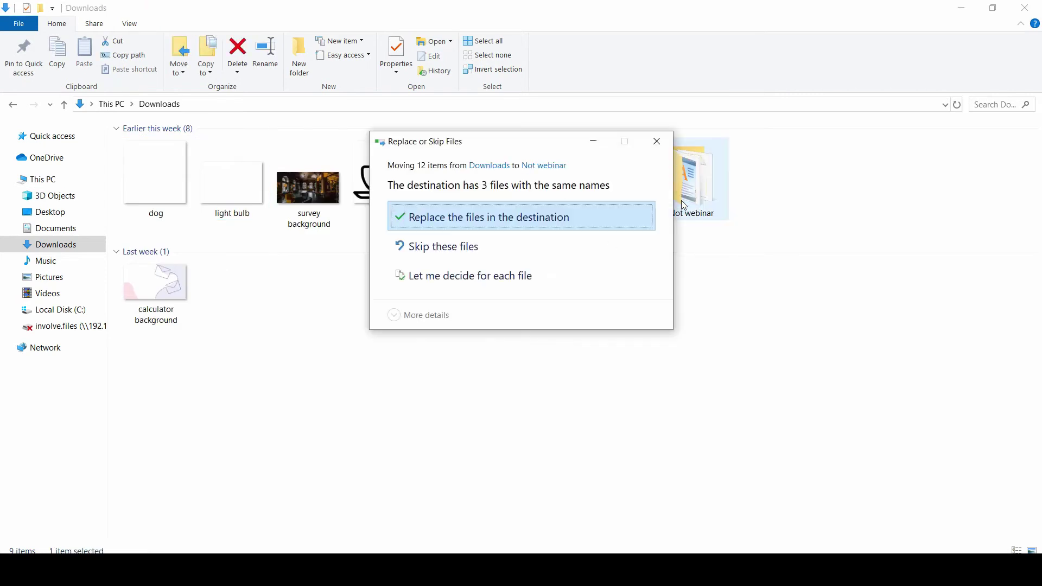
pyautogui.click(516, 246)
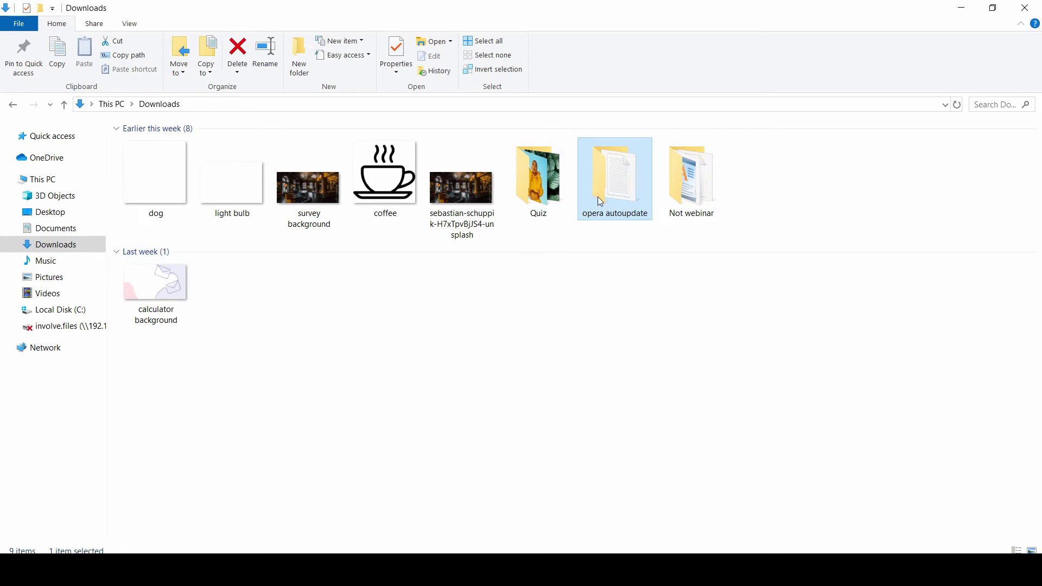
pyautogui.moveTo(597, 197); pyautogui.dragTo(677, 196)
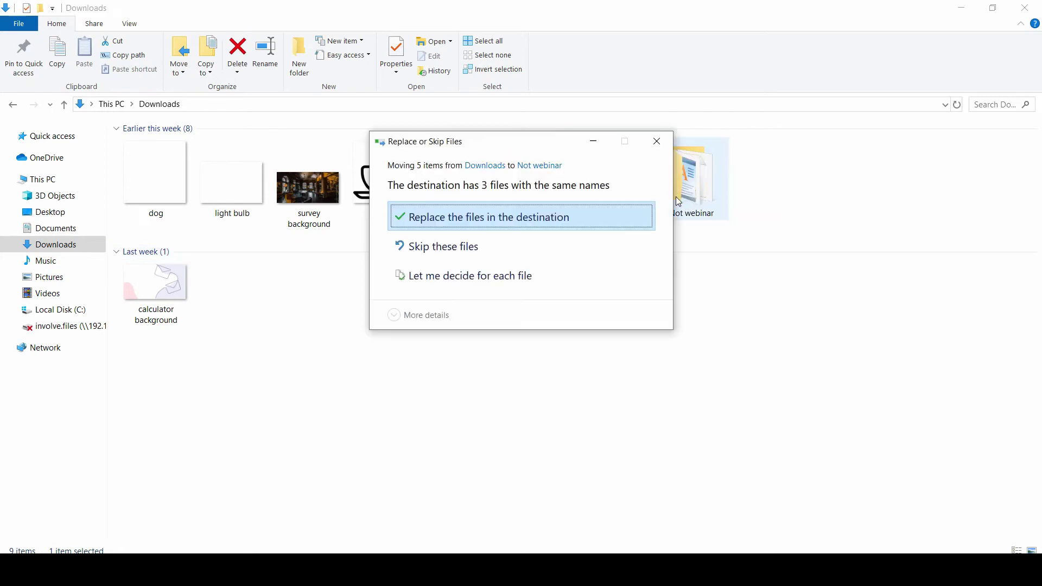
pyautogui.click(543, 216)
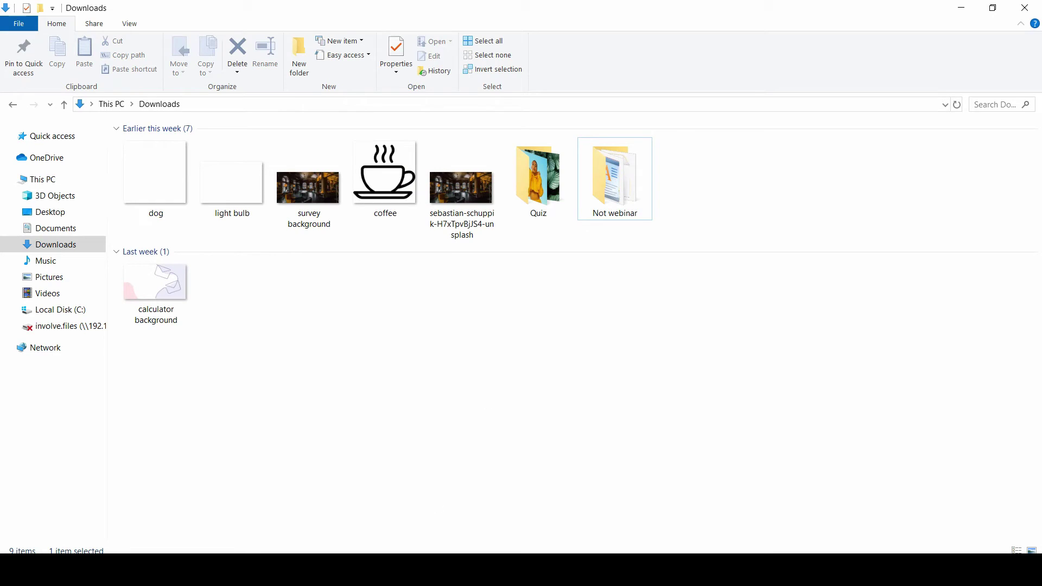
# - Switch back to the involve.me editor in Chrome and upload the "calculator background" file from Downloads as the desktop background image
pyautogui.moveTo(418, 570)
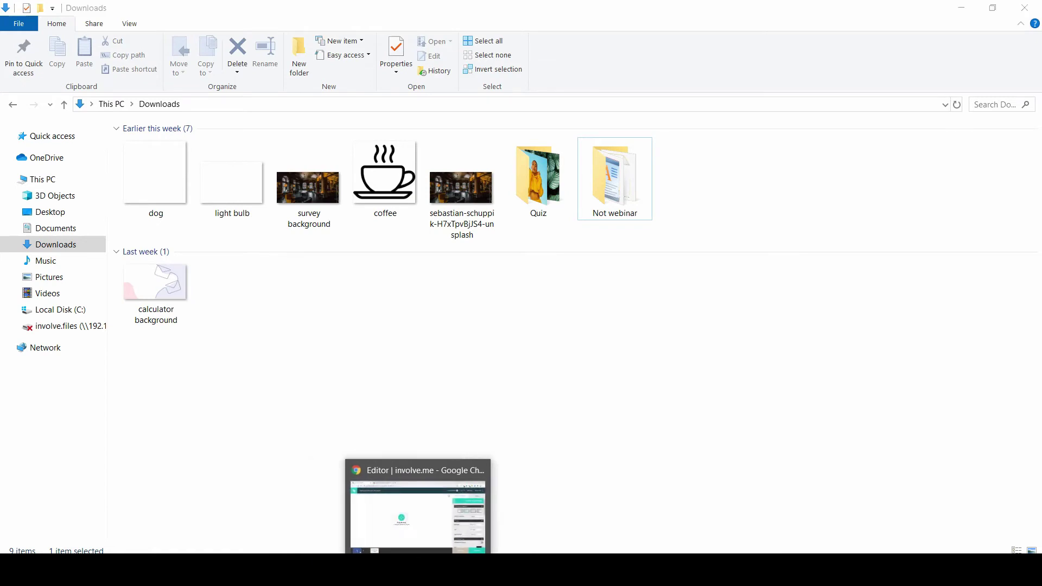
pyautogui.click(417, 510)
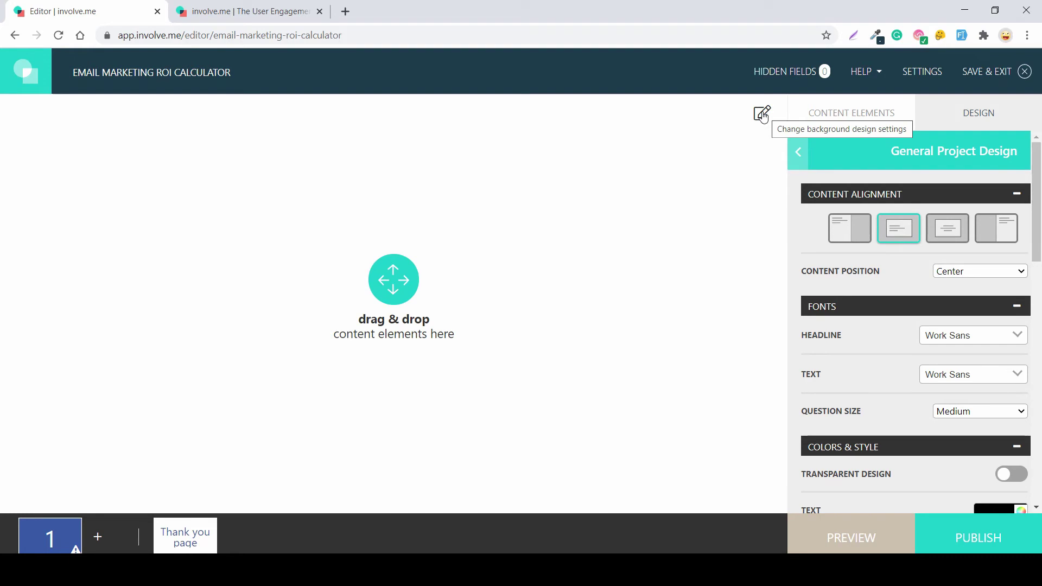
pyautogui.scroll(-5, 967, 338)
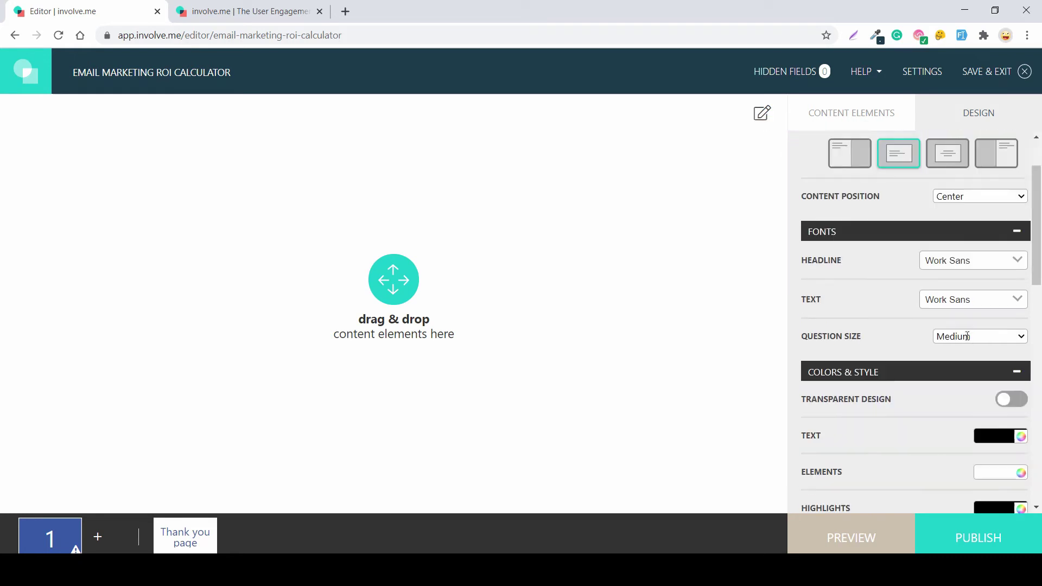
pyautogui.scroll(-5, 966, 338)
pyautogui.click(962, 324)
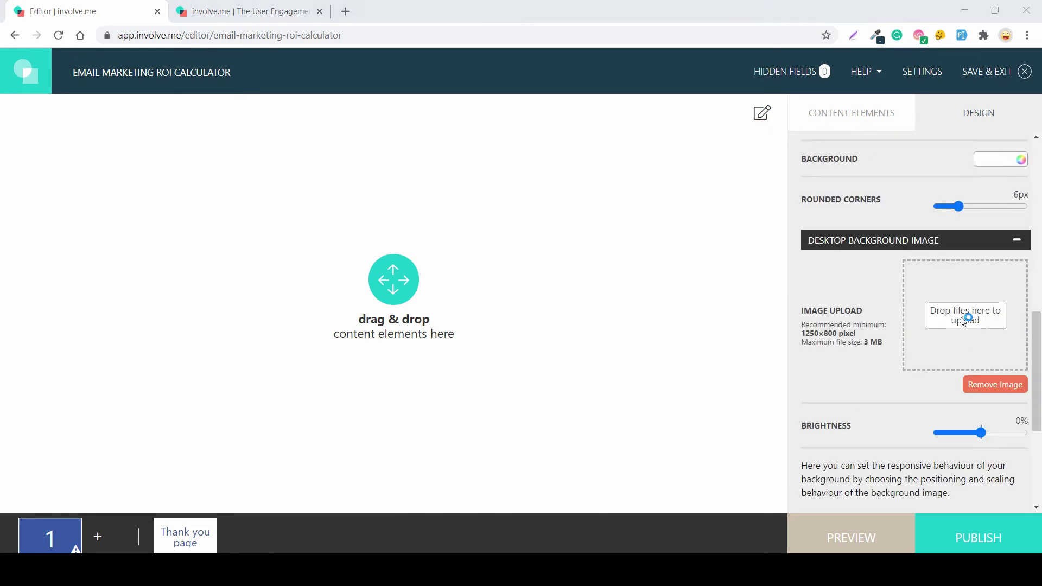
pyautogui.scroll(-3, 276, 170)
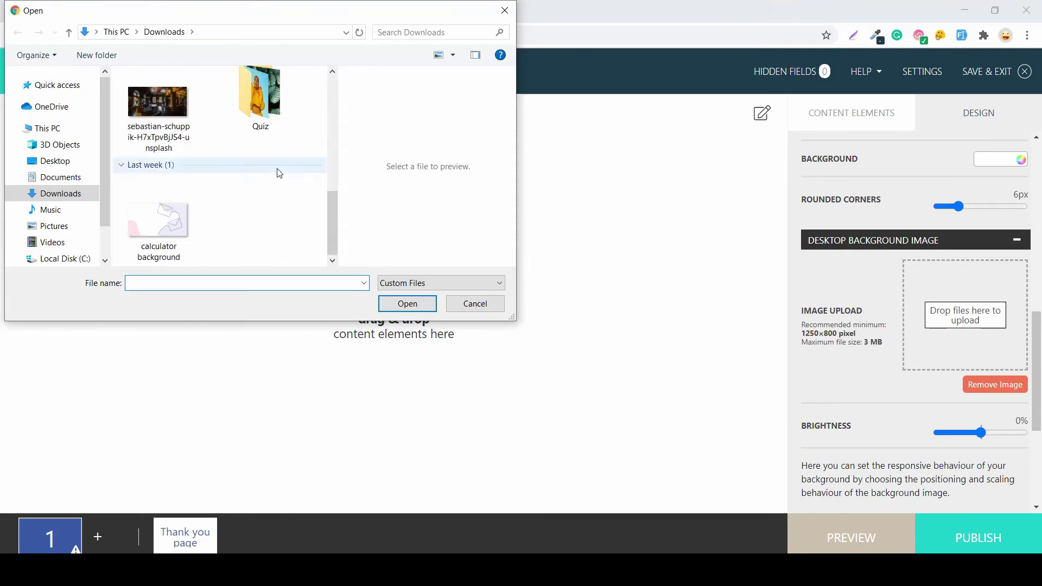
pyautogui.doubleClick(138, 227)
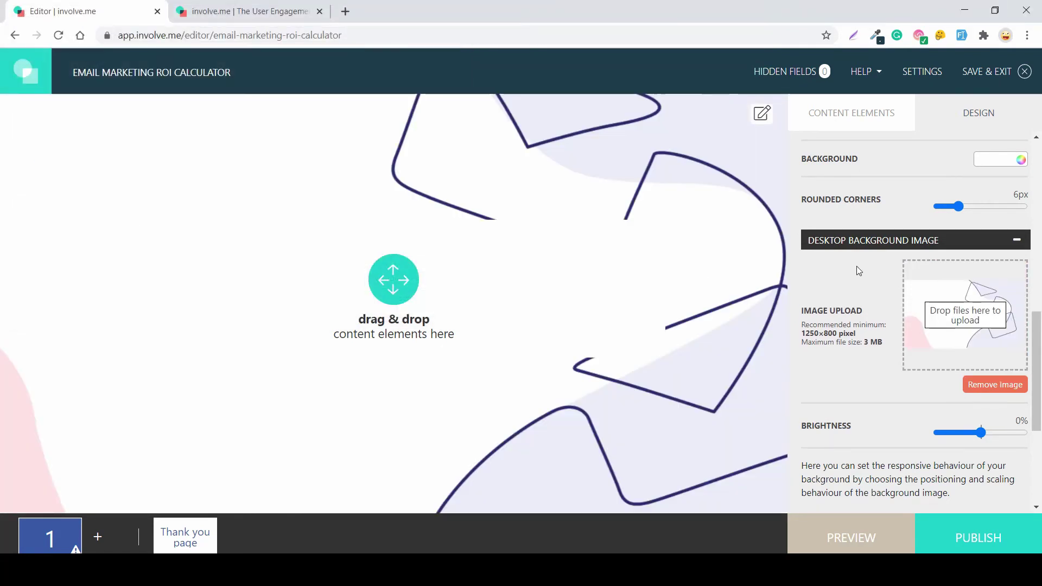
# - Try several edge and corner alignments for the background image, then set its alignment back to the centre
pyautogui.scroll(-4, 868, 309)
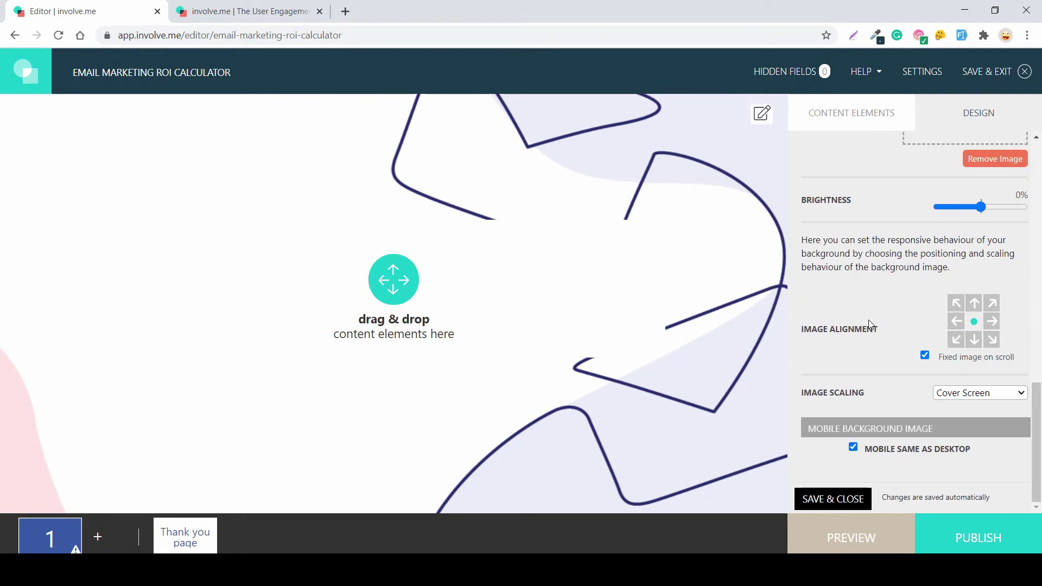
pyautogui.moveTo(981, 207)
pyautogui.mouseDown()
pyautogui.moveTo(944, 209)
pyautogui.moveTo(1025, 211)
pyautogui.moveTo(981, 210)
pyautogui.mouseUp()
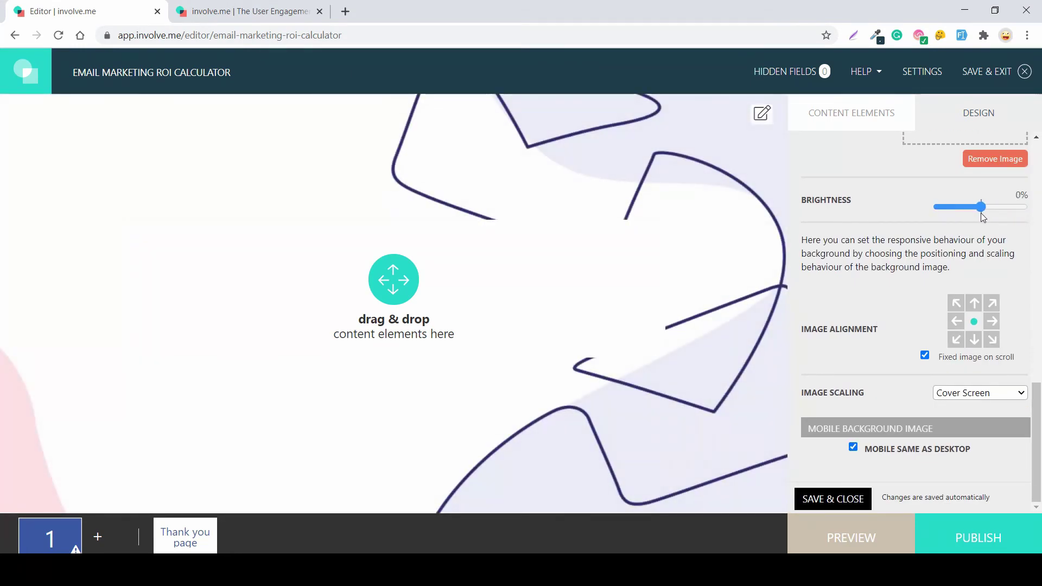
pyautogui.click(973, 305)
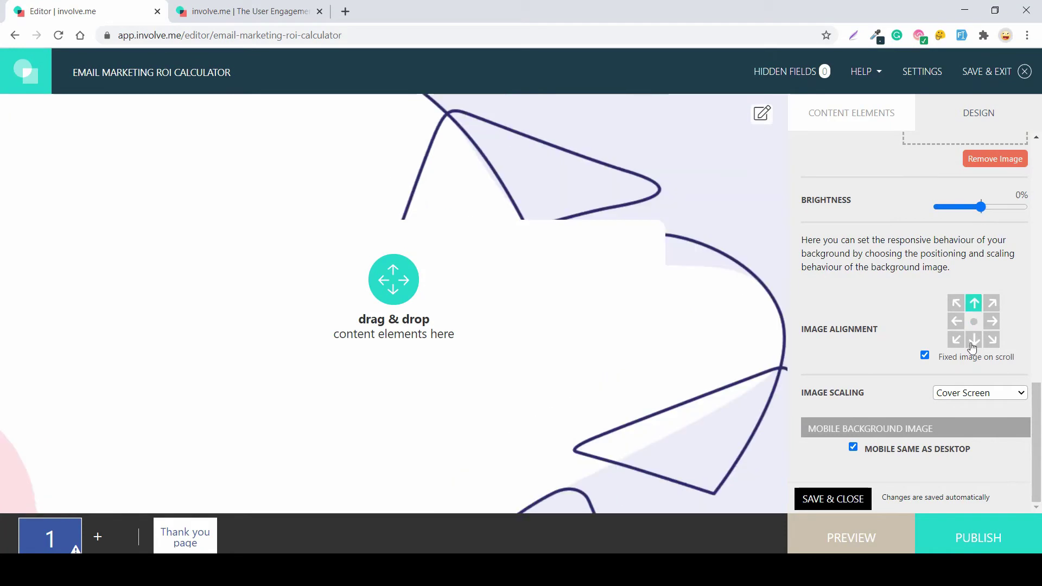
pyautogui.click(972, 347)
pyautogui.click(956, 339)
pyautogui.click(956, 302)
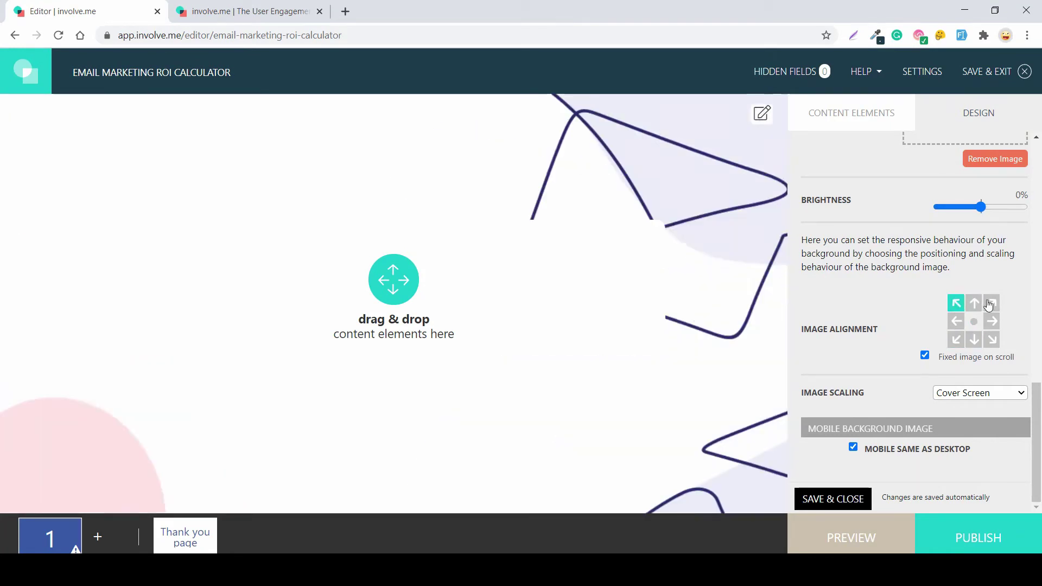
pyautogui.click(992, 303)
pyautogui.click(992, 321)
pyautogui.click(973, 321)
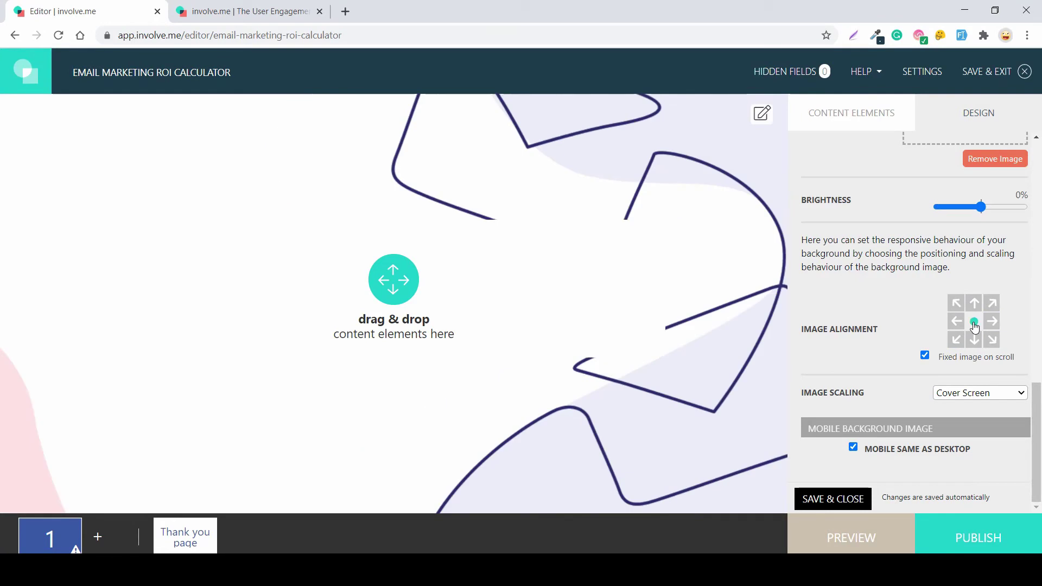
# - Add a Headline content element to page 1 of the project
pyautogui.scroll(10, 891, 332)
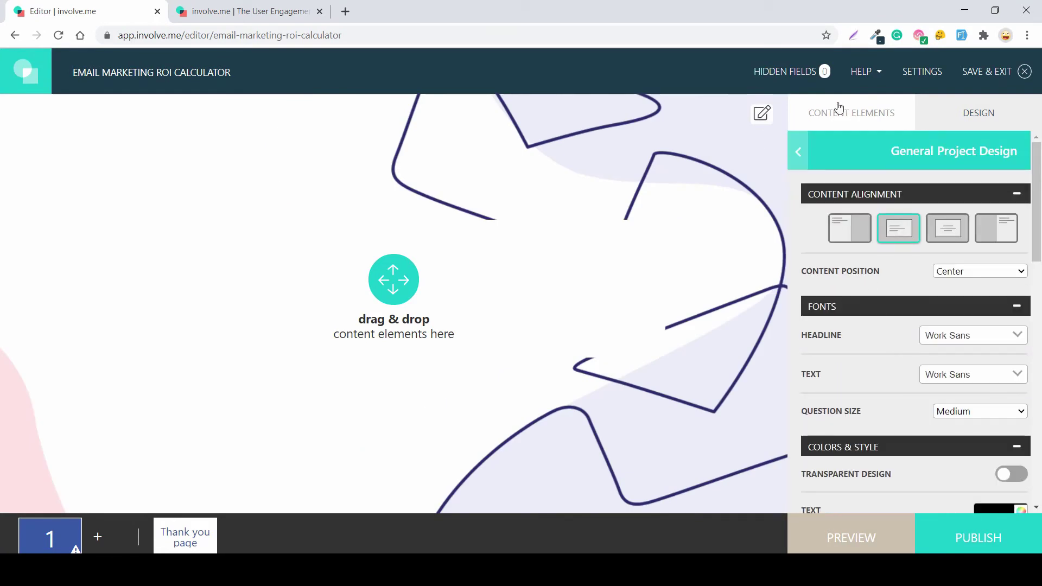
pyautogui.click(810, 117)
pyautogui.moveTo(986, 391); pyautogui.dragTo(342, 222)
pyautogui.click(736, 256)
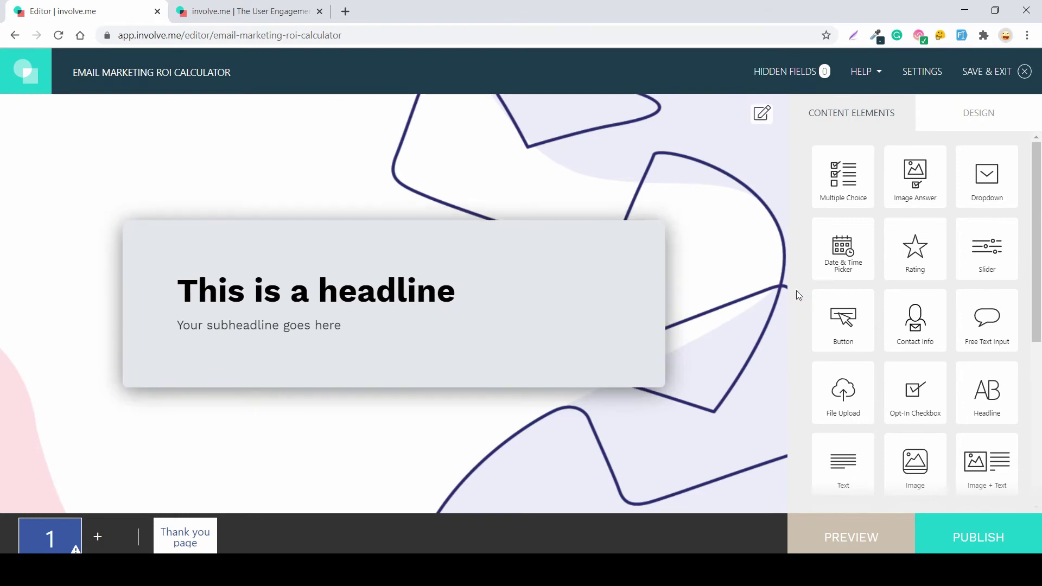
# - Try the left-side content alignment in the general project design, then choose the centred card with centred text
pyautogui.click(761, 113)
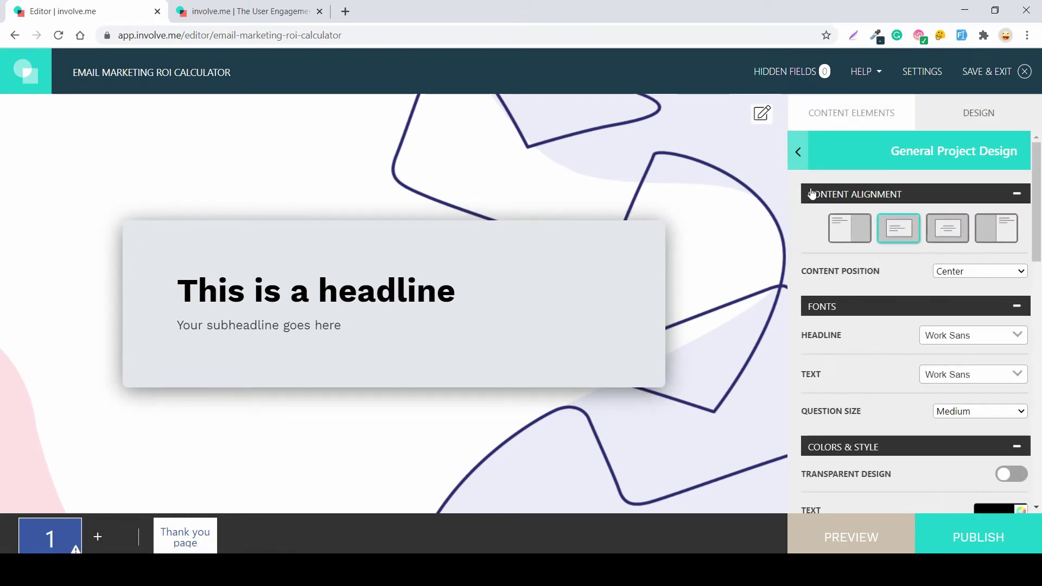
pyautogui.click(848, 228)
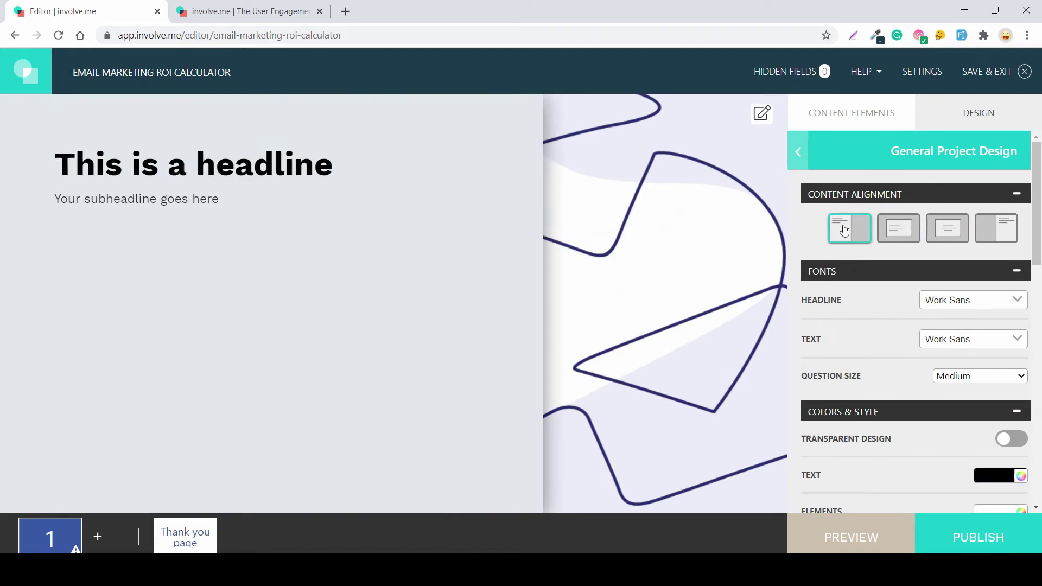
pyautogui.click(898, 228)
pyautogui.click(943, 231)
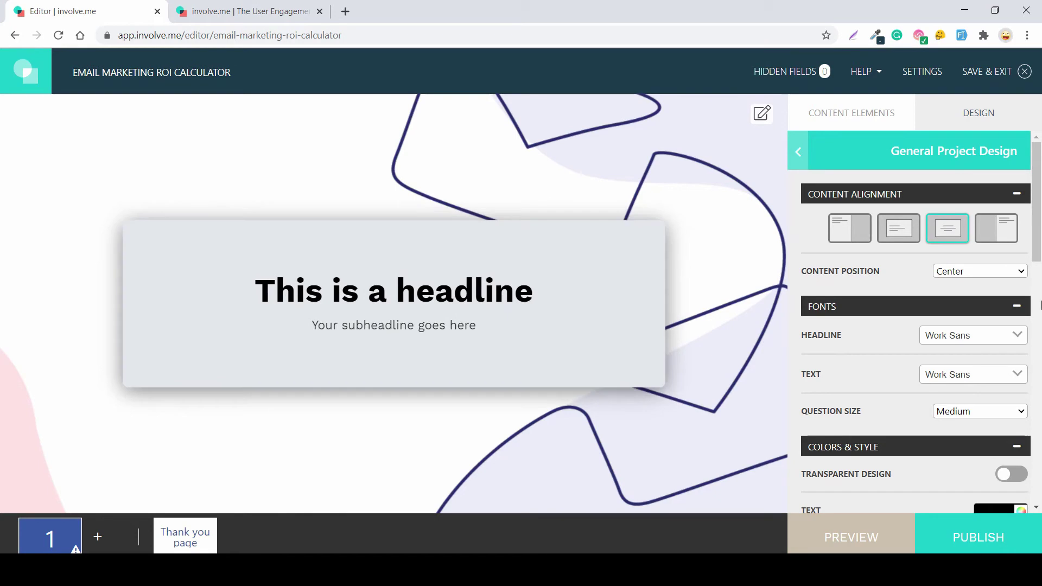
# - Try the right-side content alignment, choose the left-side one instead, and set the content card visibility to 0
pyautogui.click(997, 238)
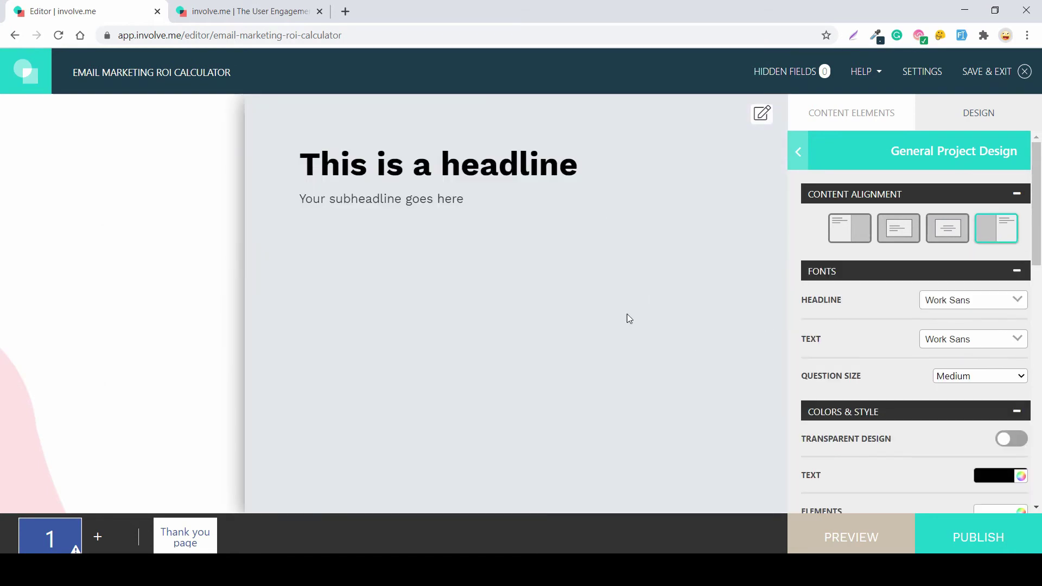
pyautogui.click(852, 238)
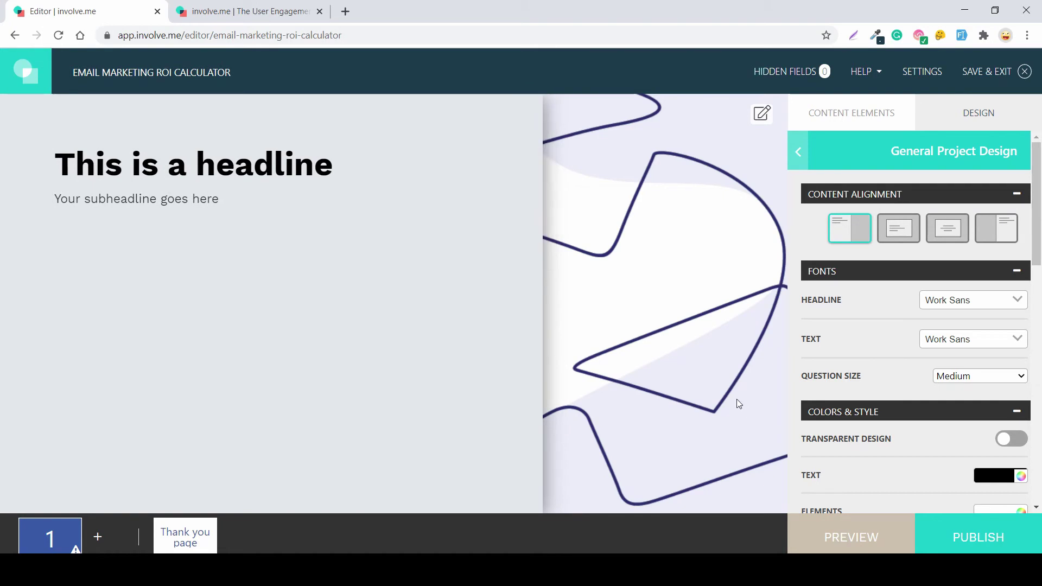
pyautogui.scroll(-7, 920, 324)
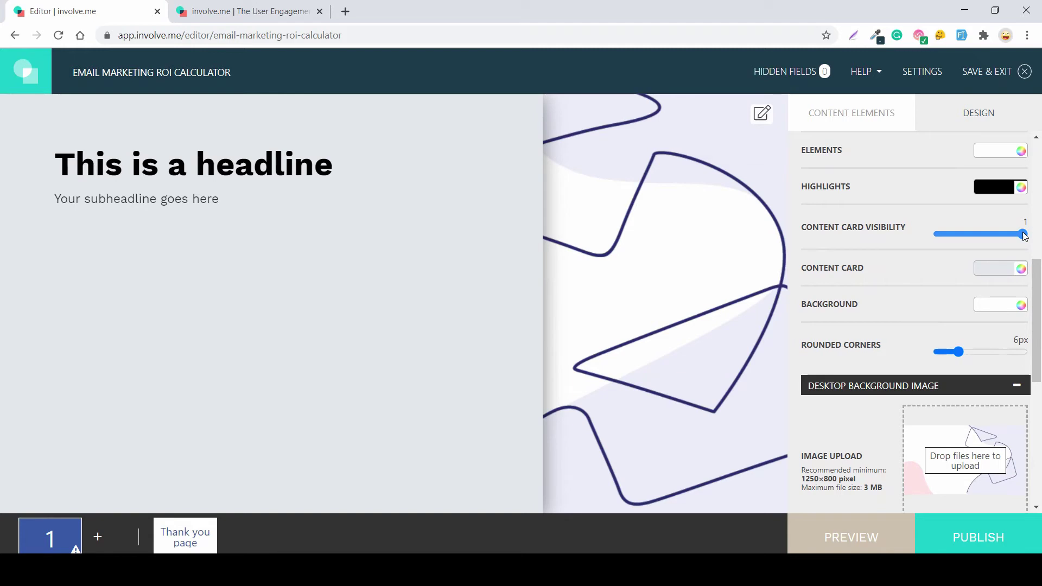
pyautogui.moveTo(1024, 237); pyautogui.dragTo(936, 248)
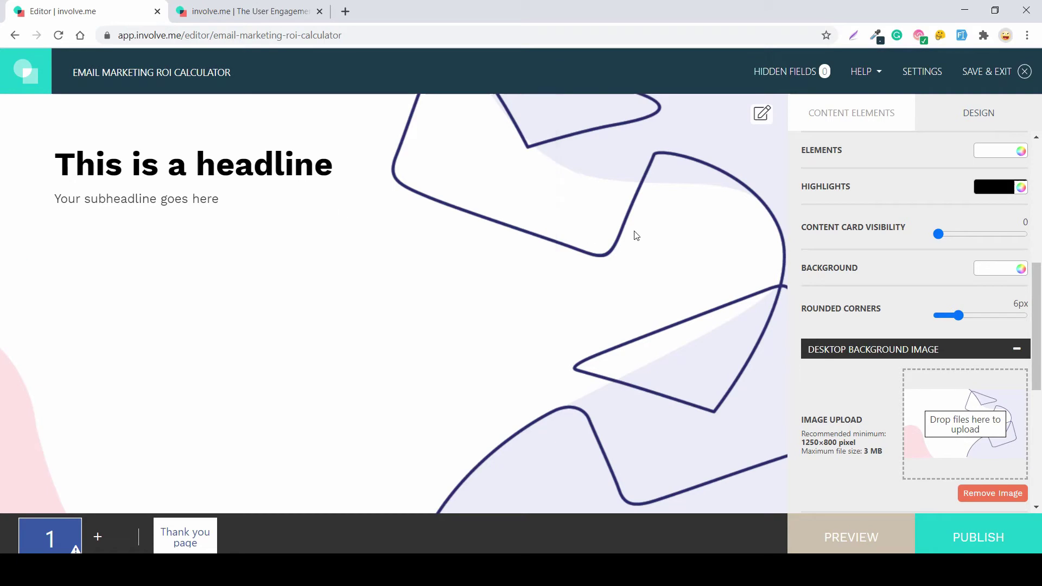
# - Replace the headline text on page 1 with "Calculate email marketing ROI", split over two lines after "email"
pyautogui.click(240, 197)
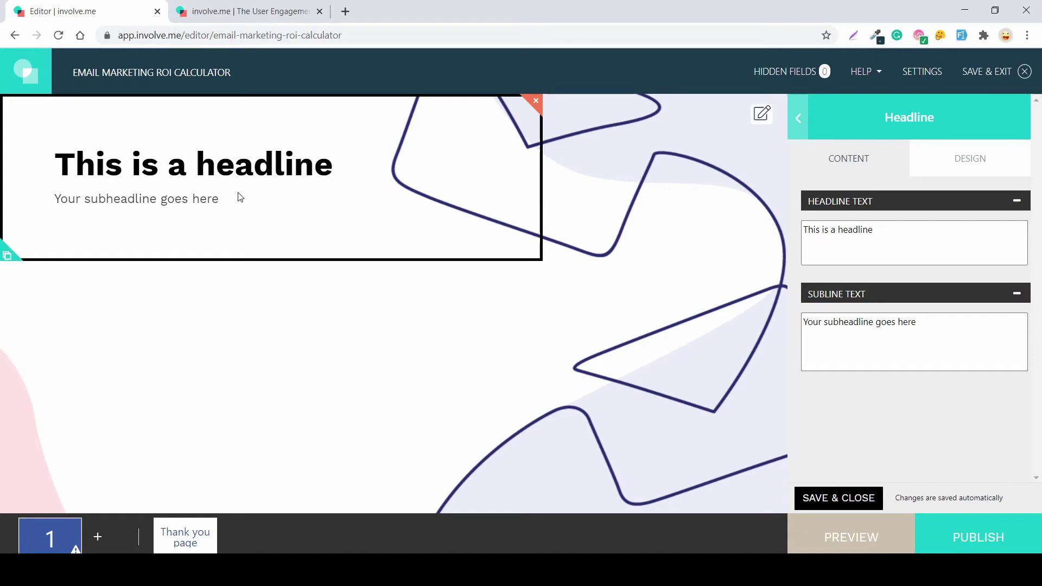
pyautogui.click(941, 237)
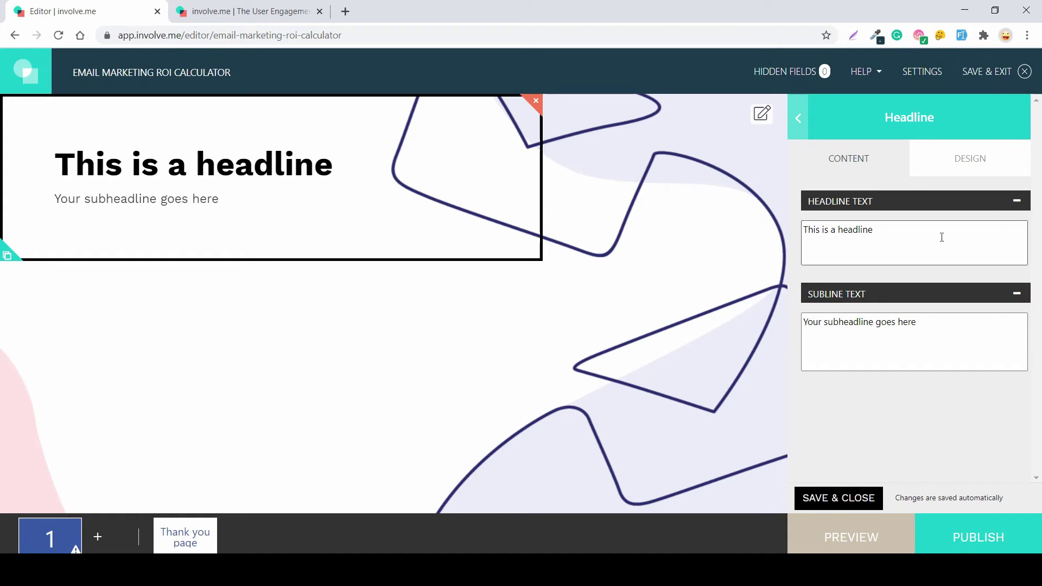
pyautogui.press('BackSpace')
pyautogui.press('BackSpace')
pyautogui.press('BackSpace')
pyautogui.press('BackSpace')
pyautogui.press('BackSpace')
pyautogui.press('BackSpace')
pyautogui.press('BackSpace')
pyautogui.press('BackSpace')
pyautogui.press('BackSpace')
pyautogui.press('BackSpace')
pyautogui.press('BackSpace')
pyautogui.press('BackSpace')
pyautogui.press('BackSpace')
pyautogui.press('BackSpace')
pyautogui.press('BackSpace')
pyautogui.press('BackSpace')
pyautogui.press('BackSpace')
pyautogui.press('BackSpace')
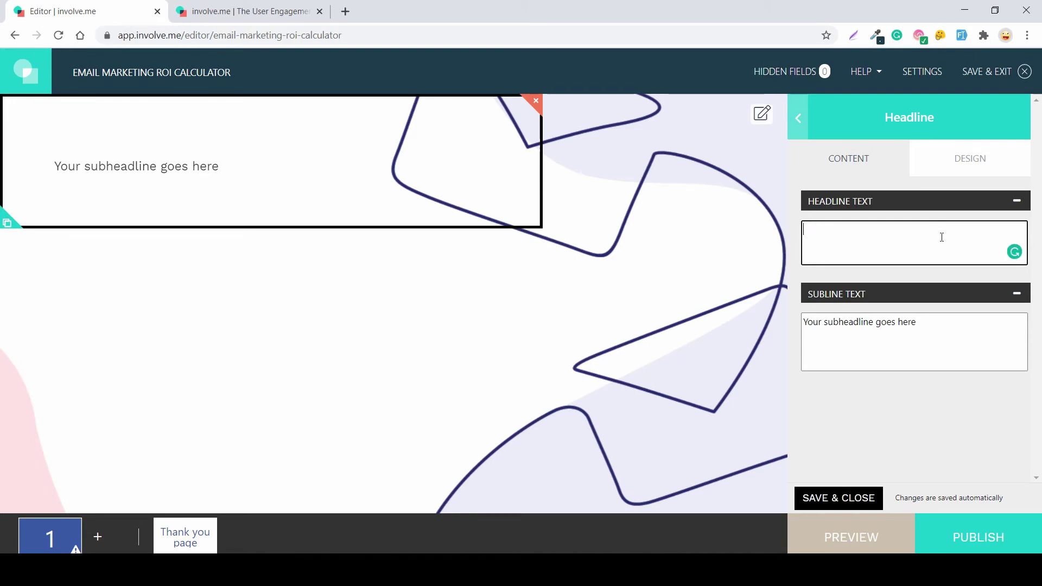
pyautogui.write('Caclu')
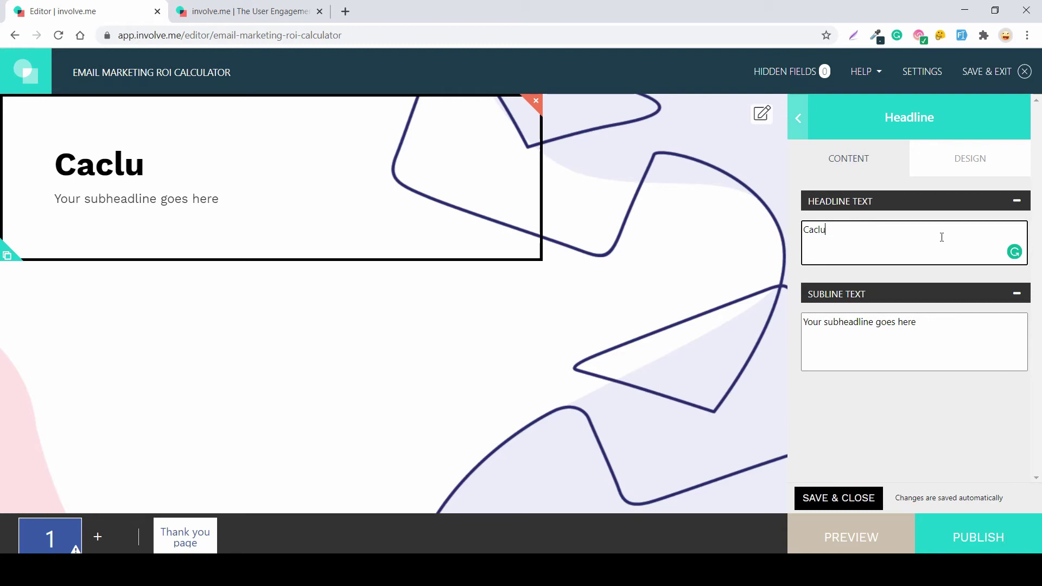
pyautogui.write('late your')
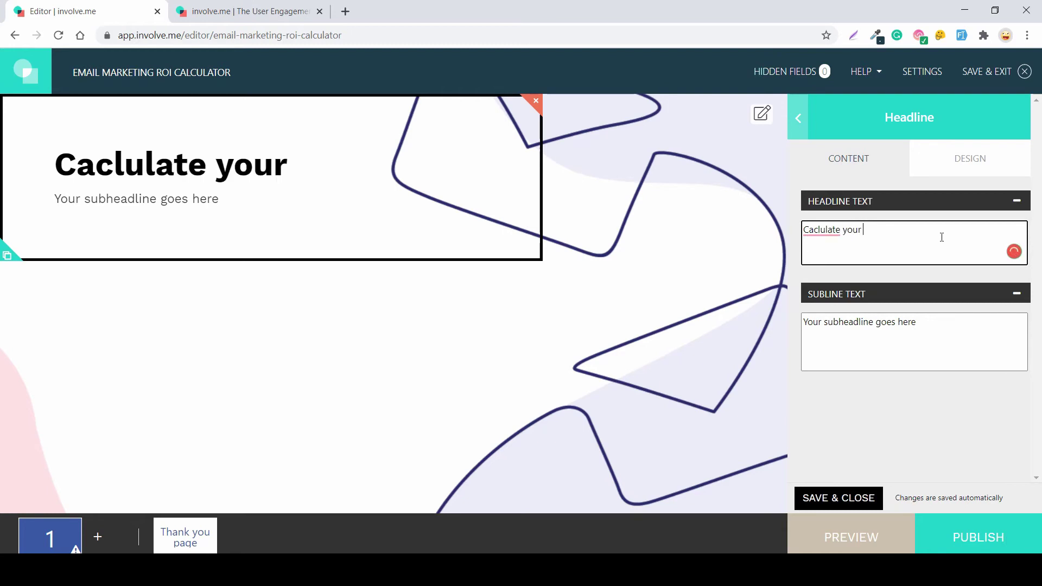
pyautogui.write(' ema')
pyautogui.press('BackSpace')
pyautogui.press('BackSpace')
pyautogui.press('BackSpace')
pyautogui.press('BackSpace')
pyautogui.press('BackSpace')
pyautogui.press('BackSpace')
pyautogui.press('BackSpace')
pyautogui.press('BackSpace')
pyautogui.write('email')
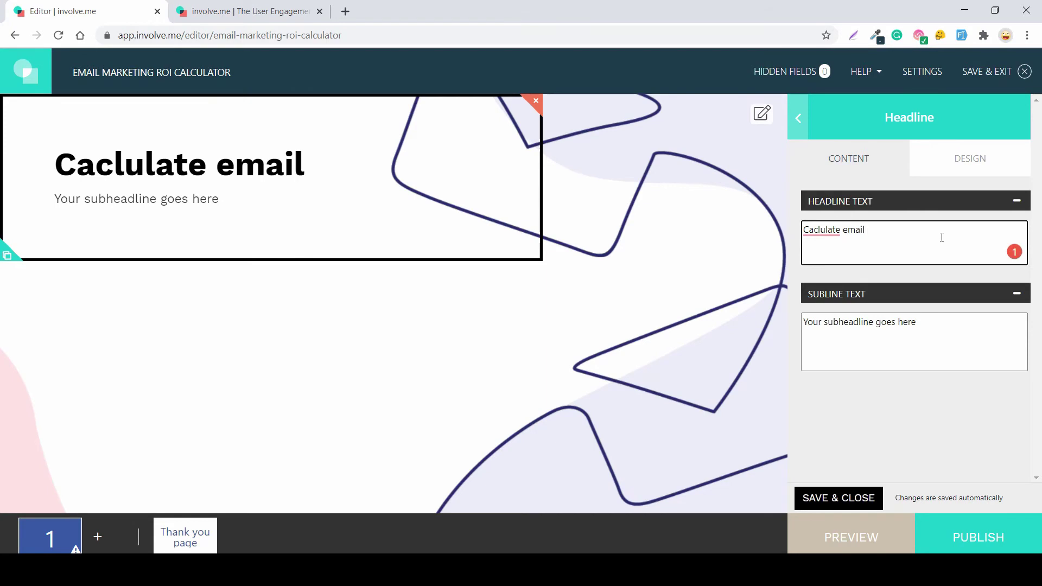
pyautogui.press('Return')
pyautogui.write('marke')
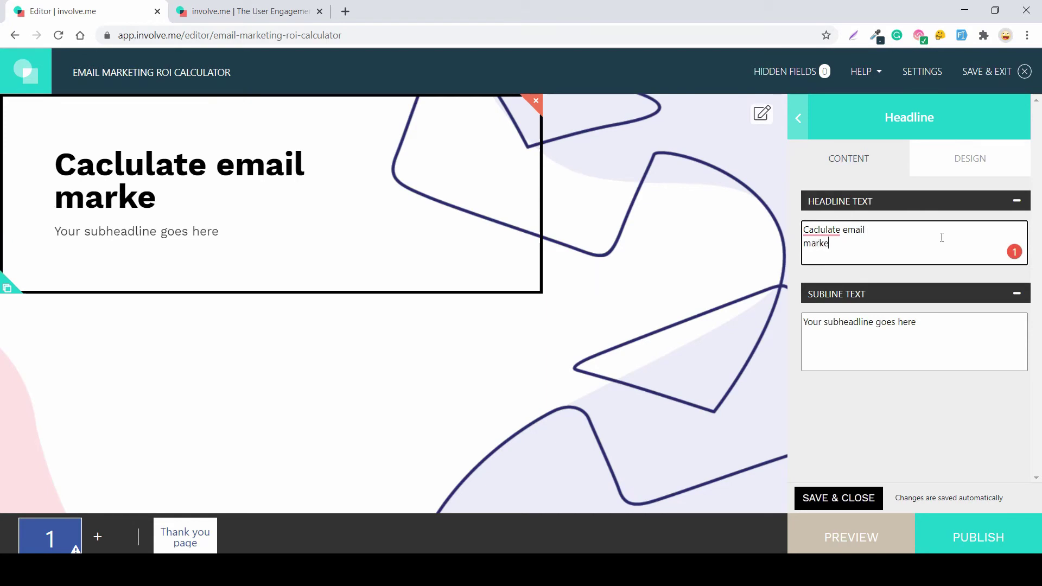
pyautogui.write('ting ROI')
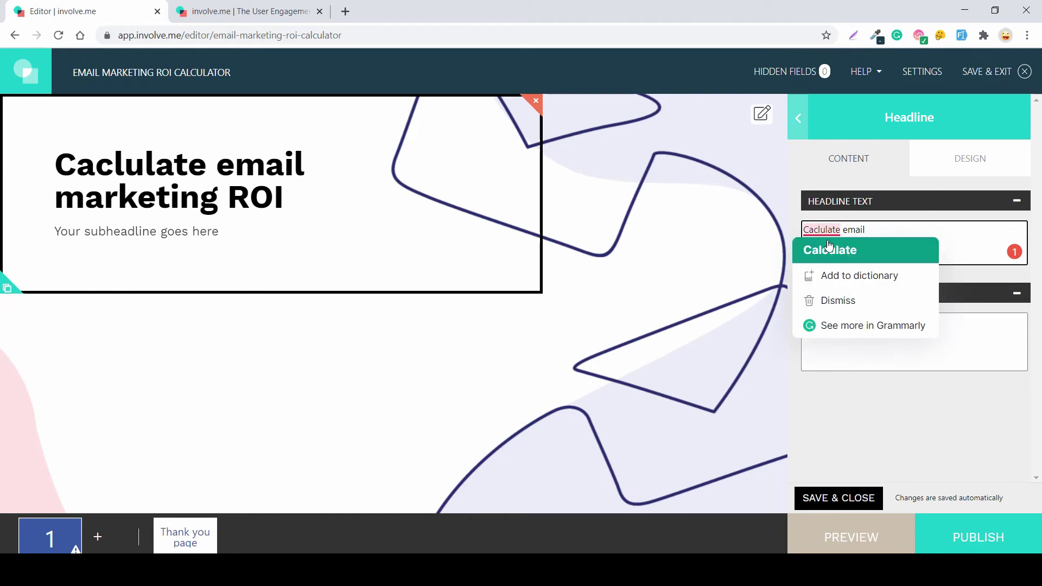
pyautogui.click(824, 247)
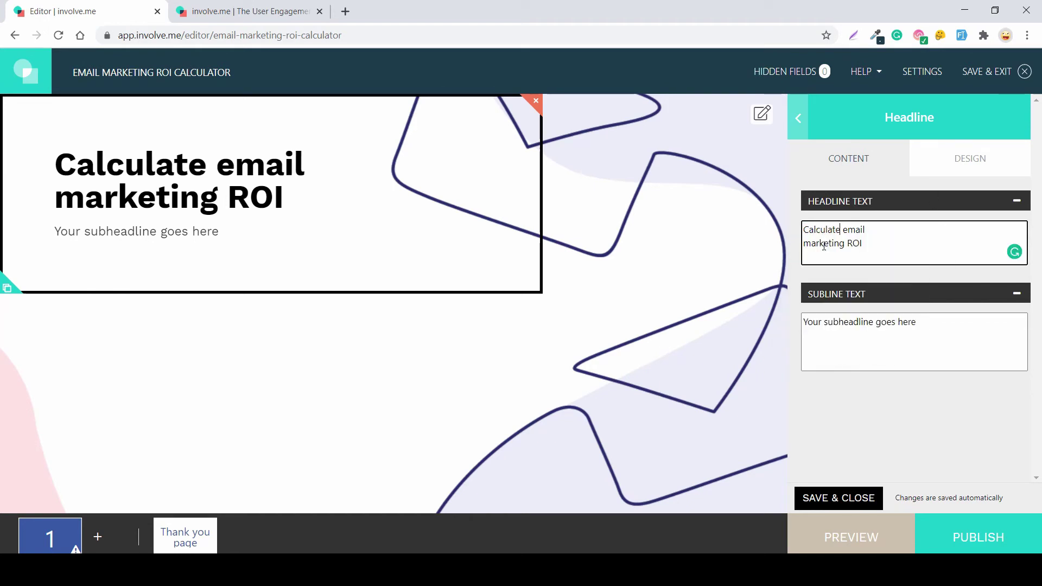
pyautogui.click(895, 234)
# - Replace the headline's subline text with "Find out how efficient your email marketing is" and close the headline settings
pyautogui.click(947, 324)
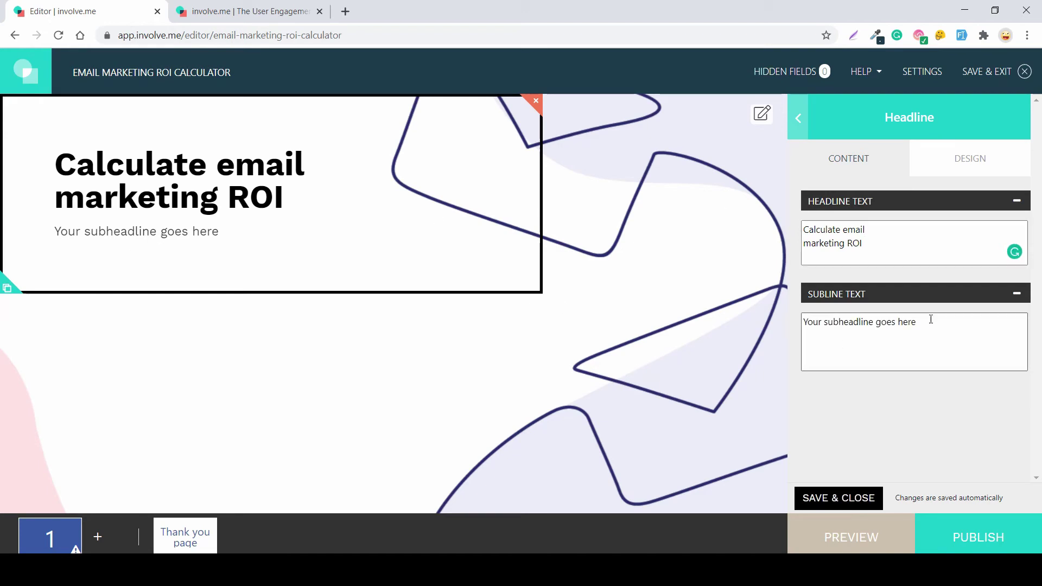
pyautogui.press('BackSpace')
pyautogui.press('BackSpace')
pyautogui.press('BackSpace')
pyautogui.press('BackSpace')
pyautogui.press('BackSpace')
pyautogui.press('BackSpace')
pyautogui.press('BackSpace')
pyautogui.press('BackSpace')
pyautogui.press('BackSpace')
pyautogui.press('BackSpace')
pyautogui.press('BackSpace')
pyautogui.press('BackSpace')
pyautogui.press('BackSpace')
pyautogui.press('BackSpace')
pyautogui.press('BackSpace')
pyautogui.press('BackSpace')
pyautogui.press('BackSpace')
pyautogui.press('BackSpace')
pyautogui.press('BackSpace')
pyautogui.press('BackSpace')
pyautogui.press('BackSpace')
pyautogui.press('BackSpace')
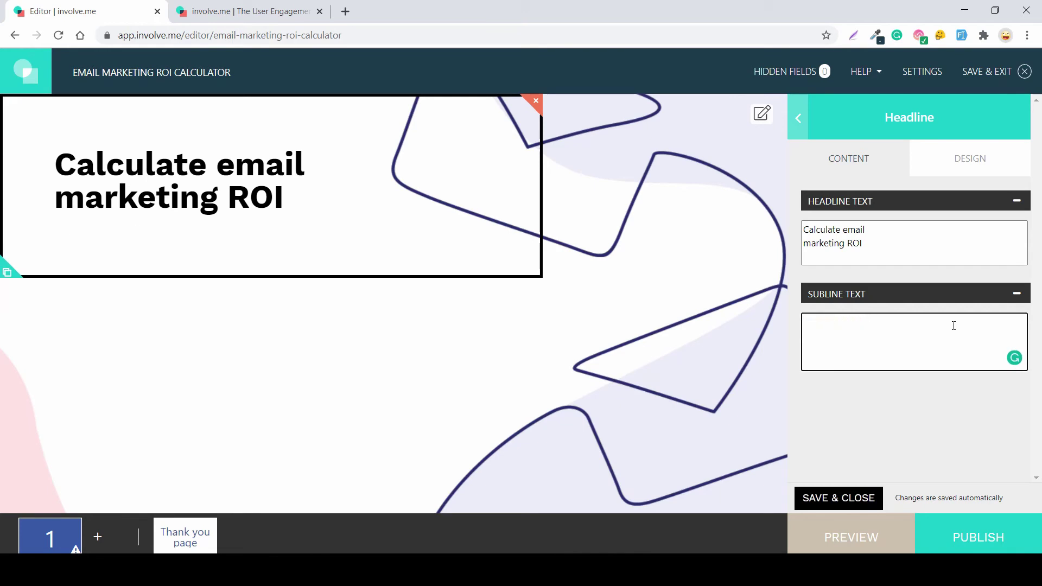
pyautogui.write('Fi')
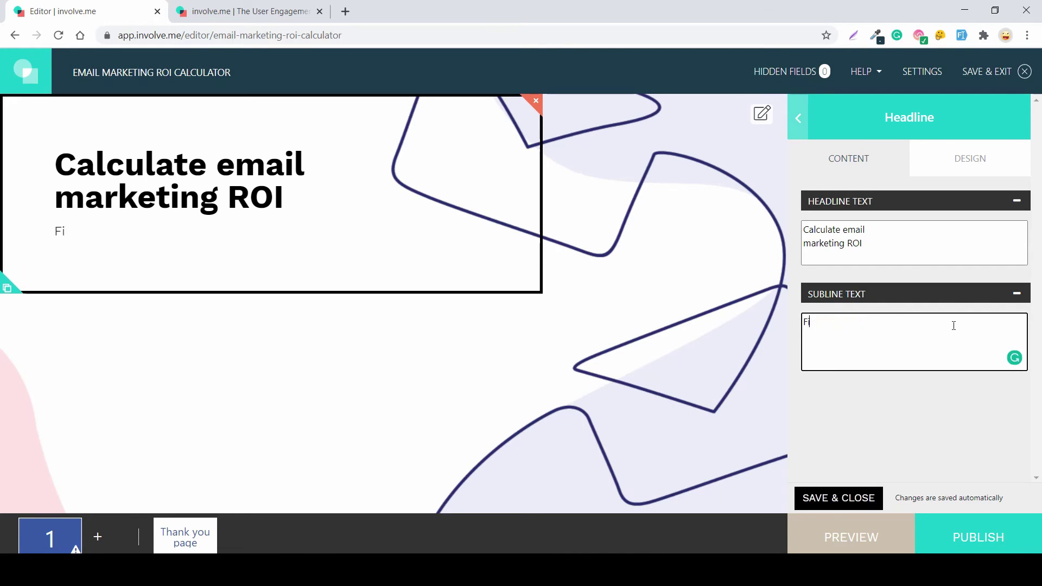
pyautogui.write('nd out how ')
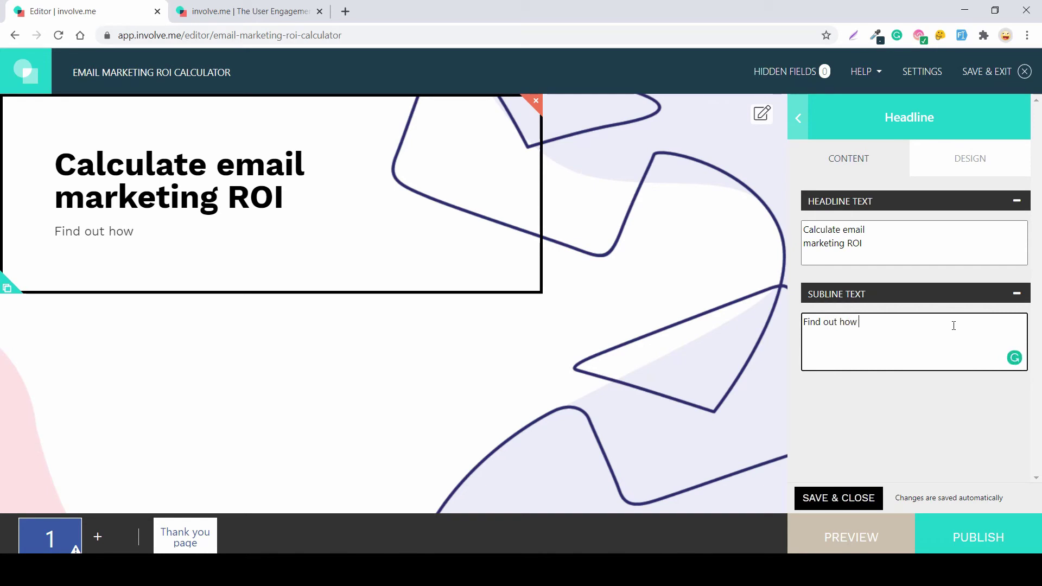
pyautogui.write('efficient is your')
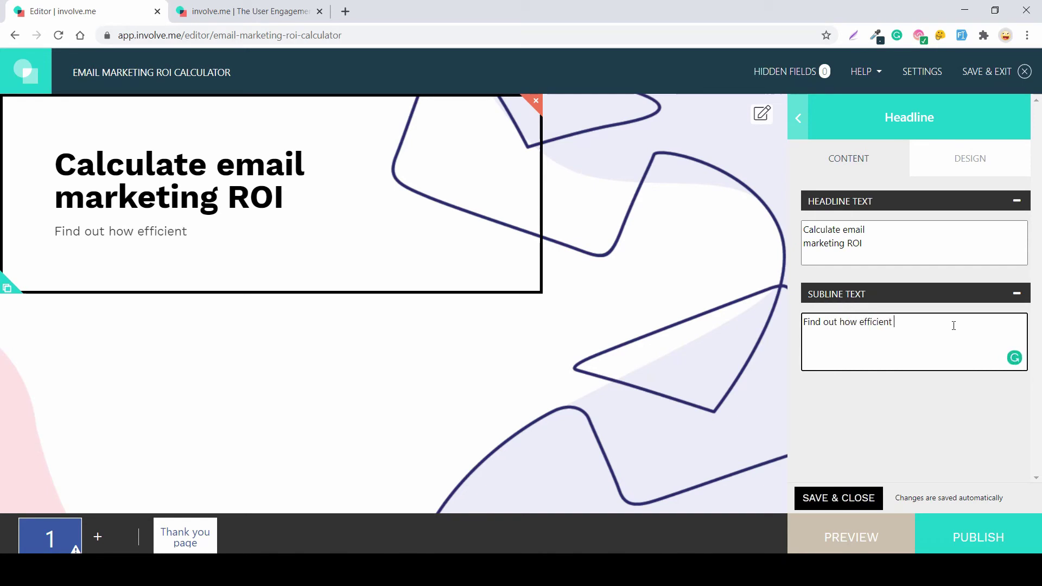
pyautogui.press('BackSpace')
pyautogui.press('BackSpace')
pyautogui.press('BackSpace')
pyautogui.press('BackSpace')
pyautogui.press('BackSpace')
pyautogui.write('your ema')
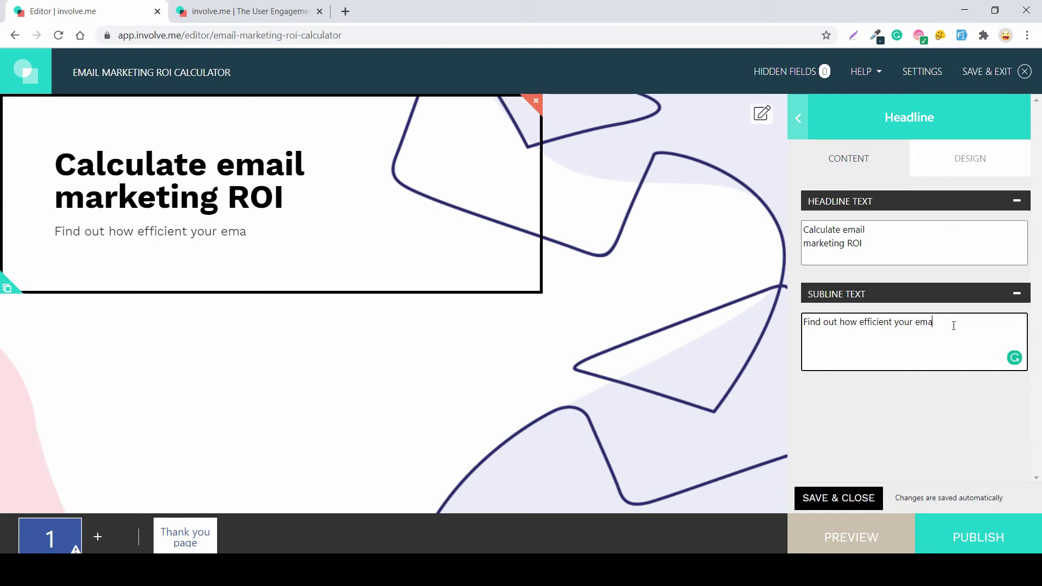
pyautogui.write('il marketing is')
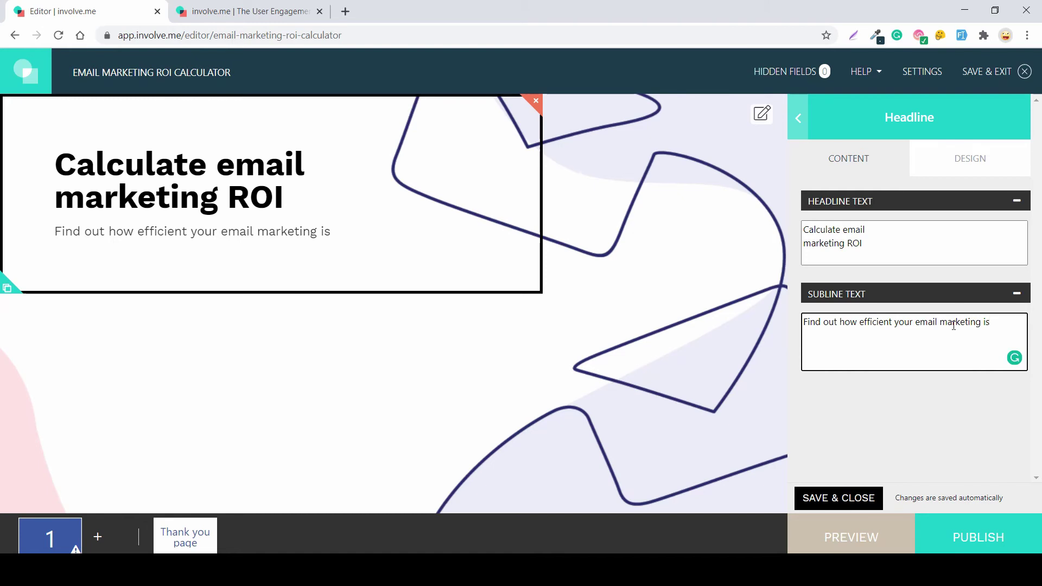
pyautogui.click(425, 356)
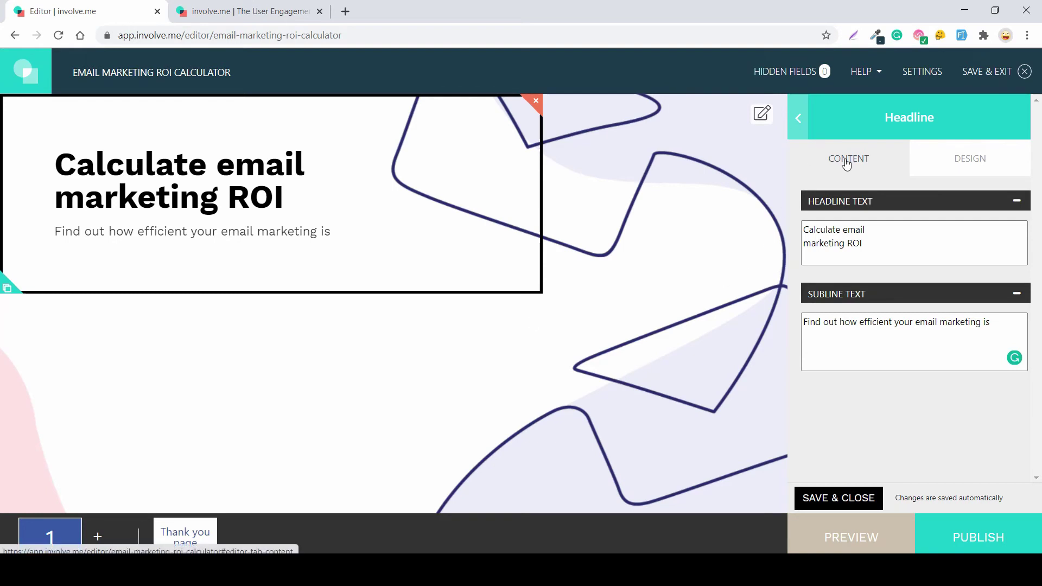
pyautogui.click(798, 120)
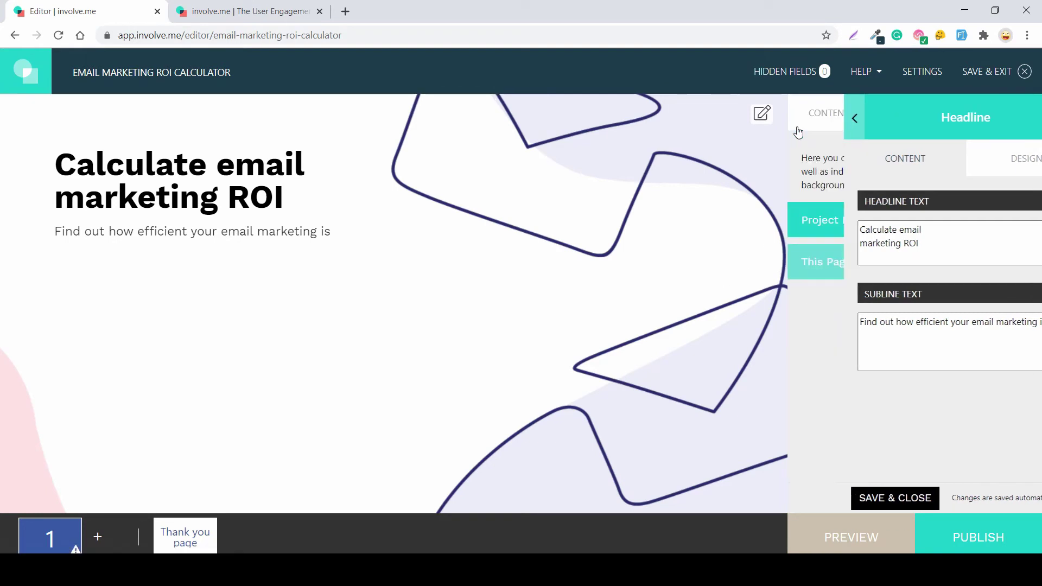
# - Add a Button element below the headline on page 1 and set its text to "Calculate"
pyautogui.click(859, 114)
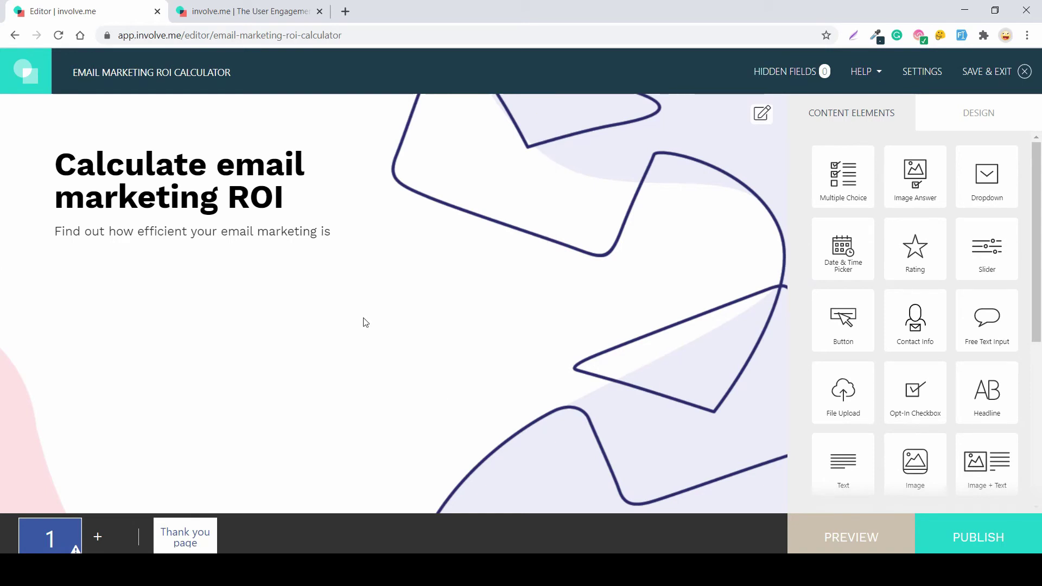
pyautogui.moveTo(843, 317); pyautogui.dragTo(212, 280)
pyautogui.click(864, 234)
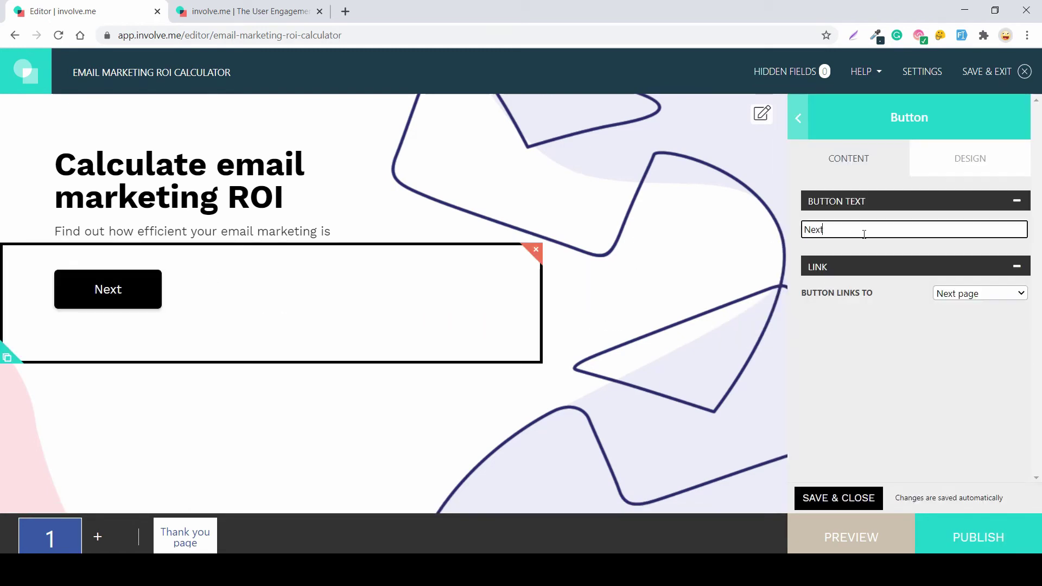
pyautogui.press('BackSpace')
pyautogui.press('BackSpace')
pyautogui.press('BackSpace')
pyautogui.press('BackSpace')
pyautogui.write('Calculate')
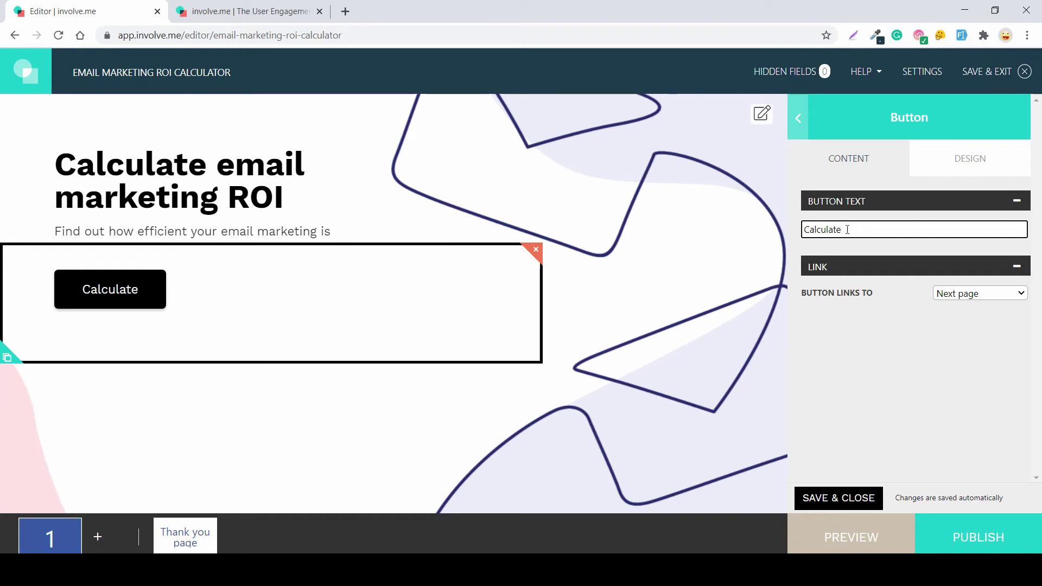
pyautogui.click(717, 266)
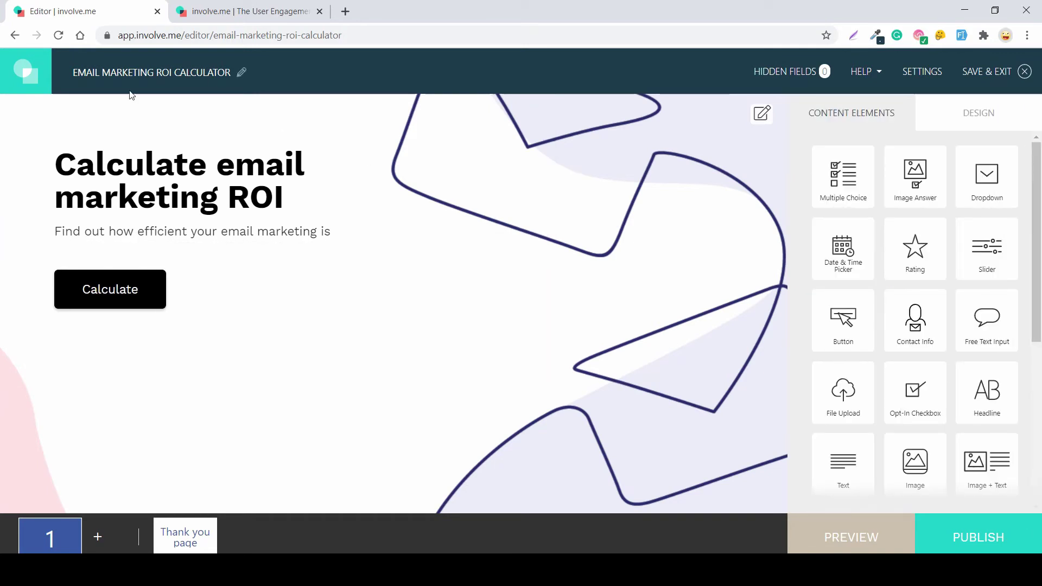
# - Leave the headline settings and duplicate page 1 of the project
pyautogui.click(191, 198)
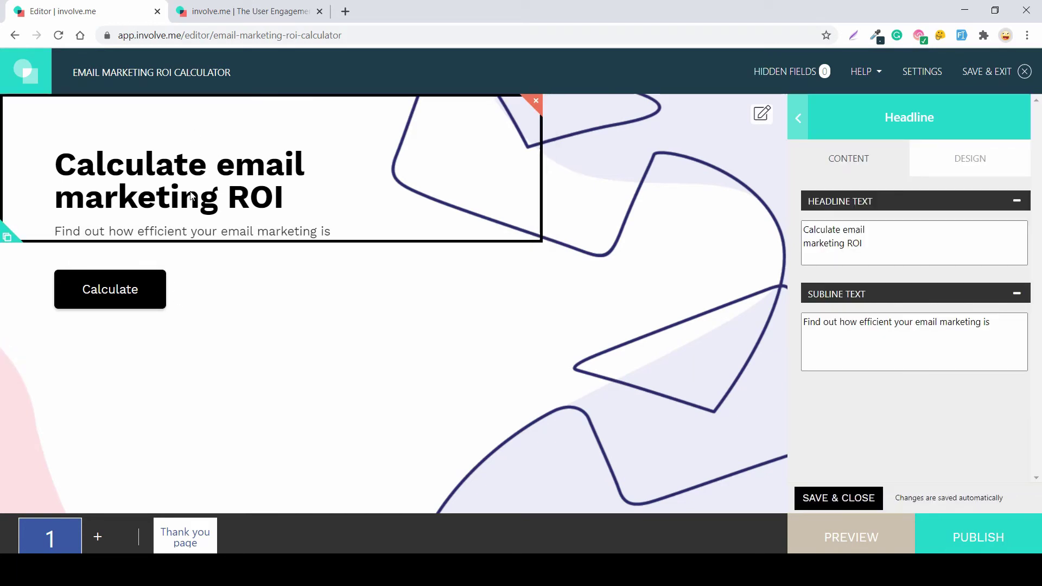
pyautogui.click(762, 121)
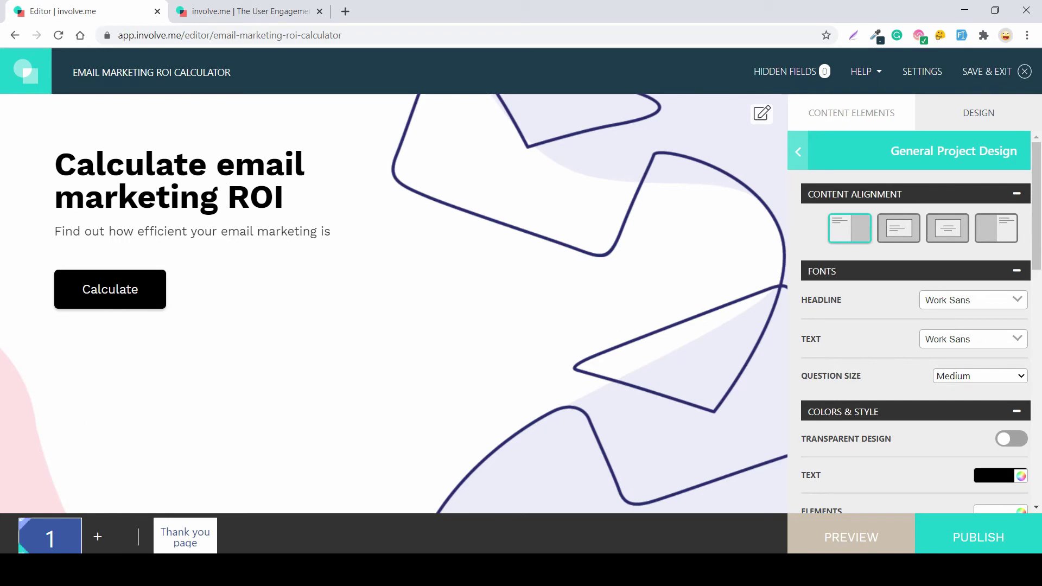
pyautogui.click(27, 549)
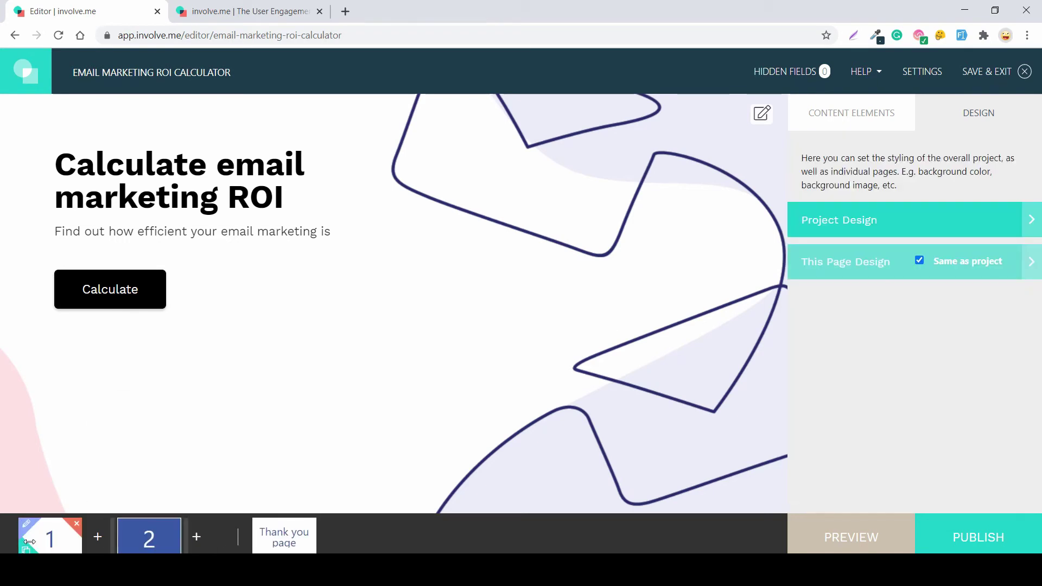
pyautogui.click(764, 120)
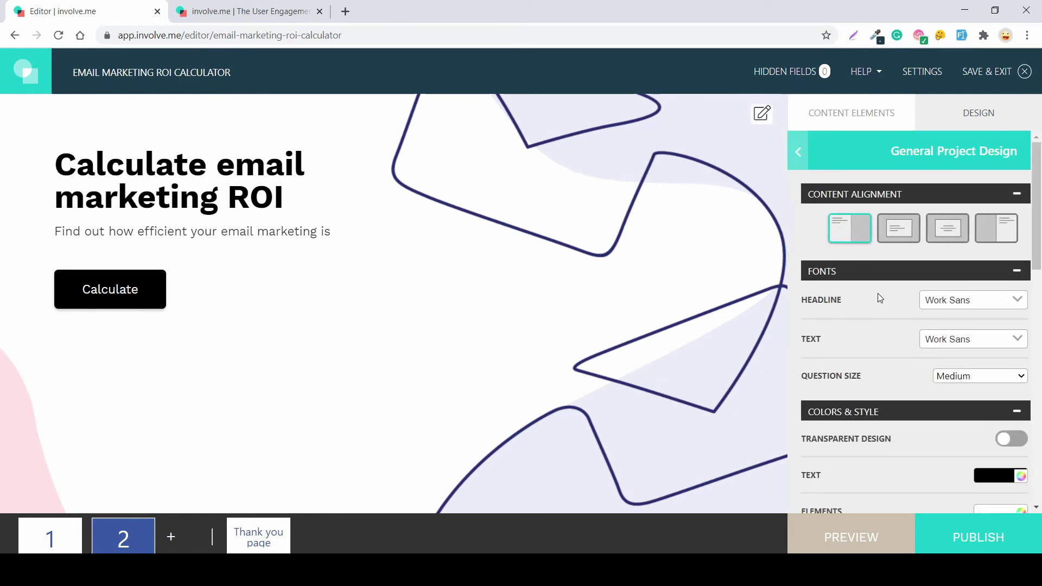
pyautogui.scroll(-2, 877, 293)
pyautogui.scroll(2, 878, 293)
# - Return to page 1 and set the headline font to Lato in the general project design
pyautogui.click(44, 529)
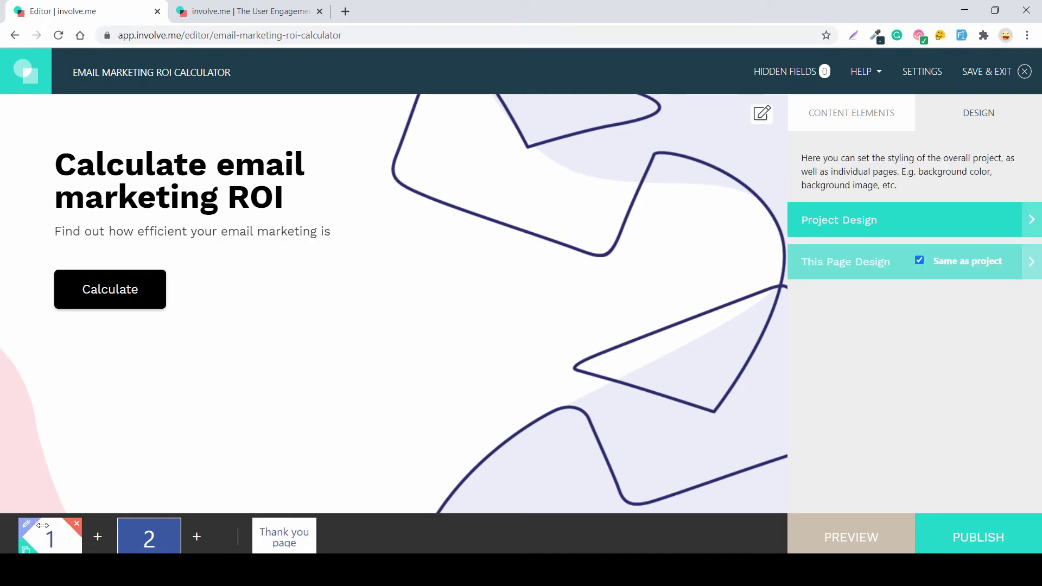
pyautogui.click(761, 113)
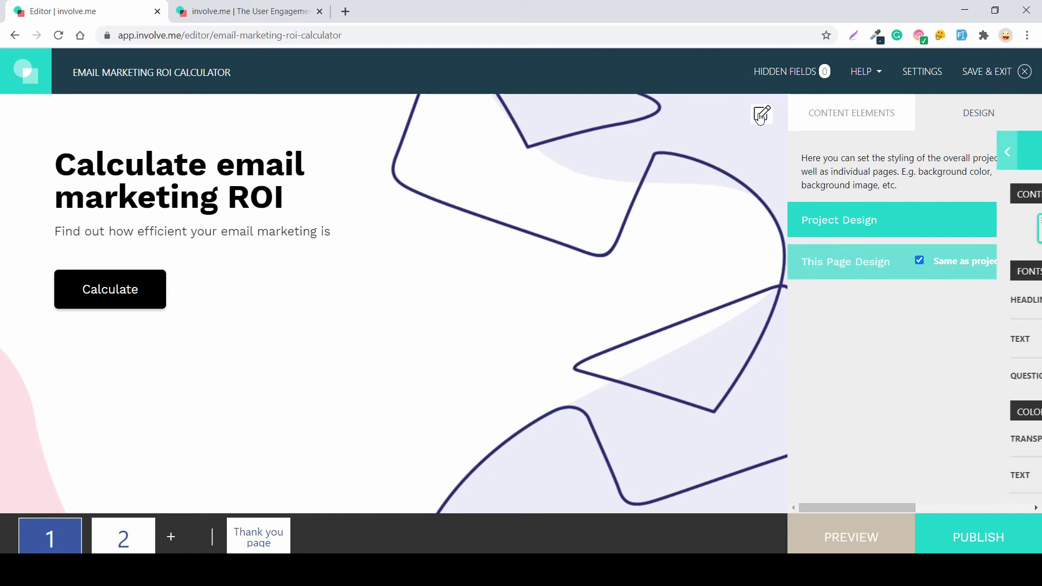
pyautogui.click(1018, 300)
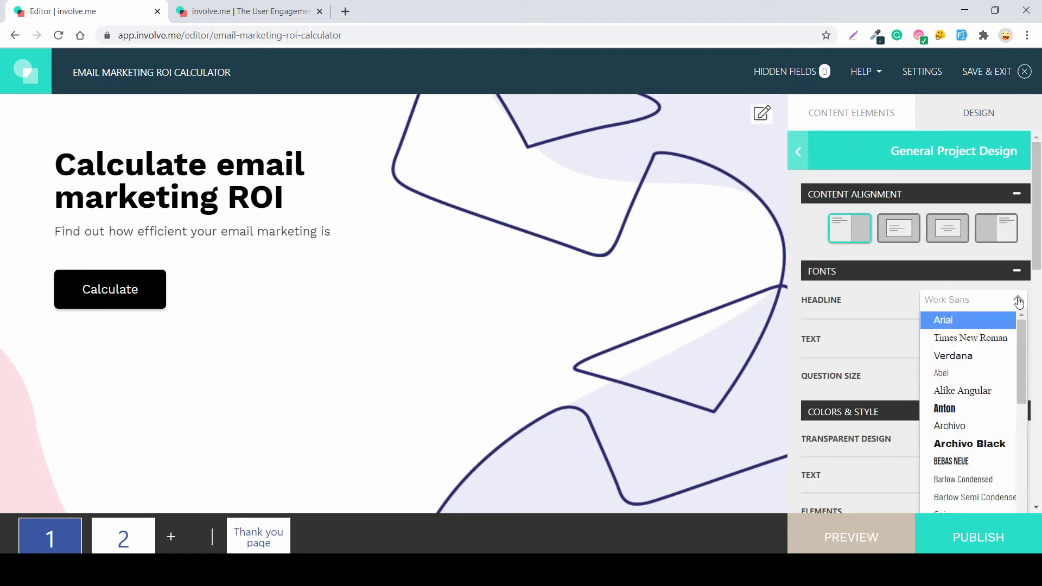
pyautogui.moveTo(1021, 386); pyautogui.dragTo(1026, 496)
pyautogui.click(1000, 442)
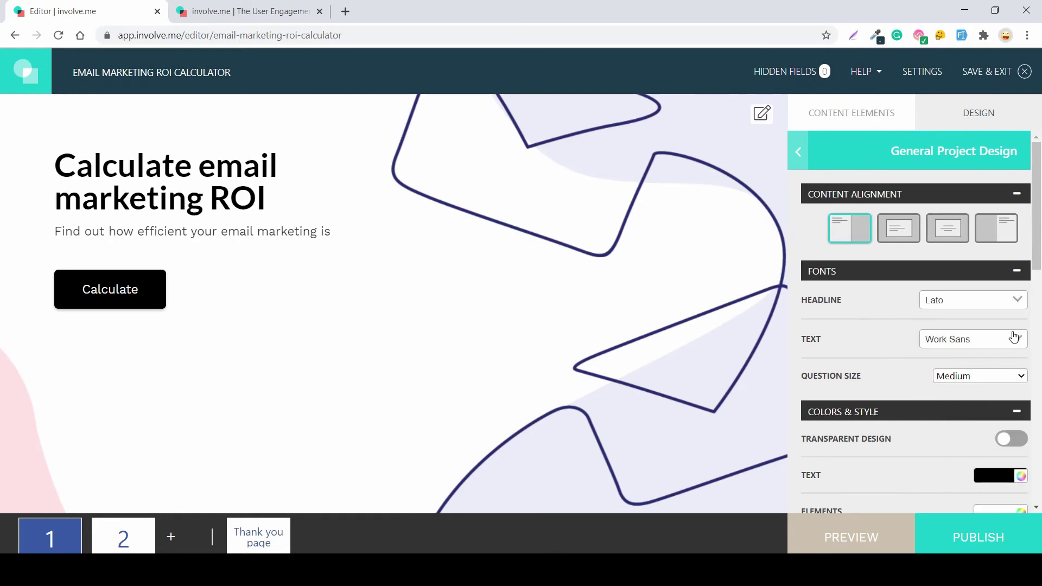
# - Set the project's text font to Lato and check page 2 before returning to page 1
pyautogui.click(1013, 336)
pyautogui.moveTo(1021, 394); pyautogui.dragTo(1031, 499)
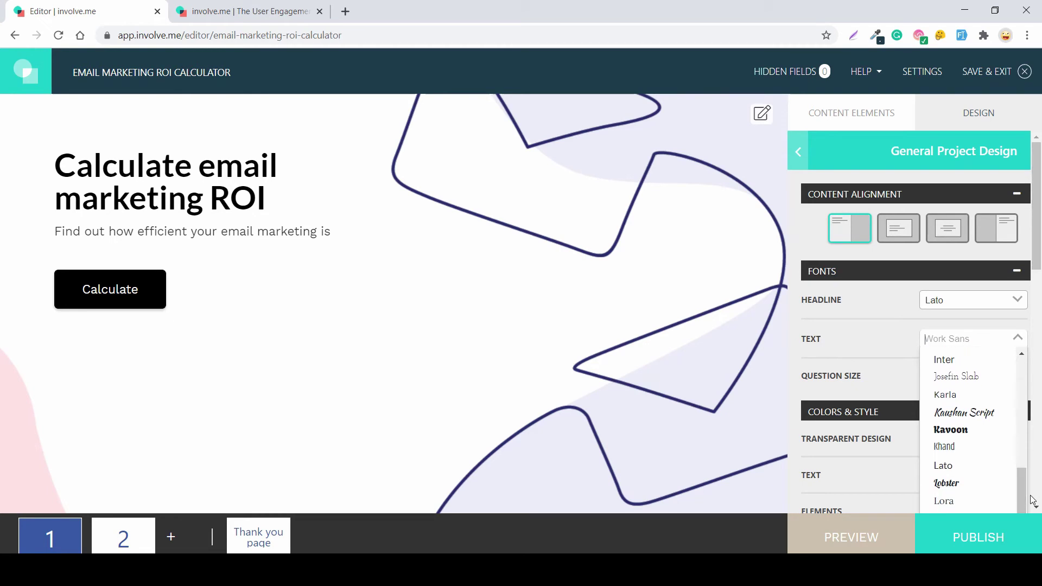
pyautogui.click(971, 466)
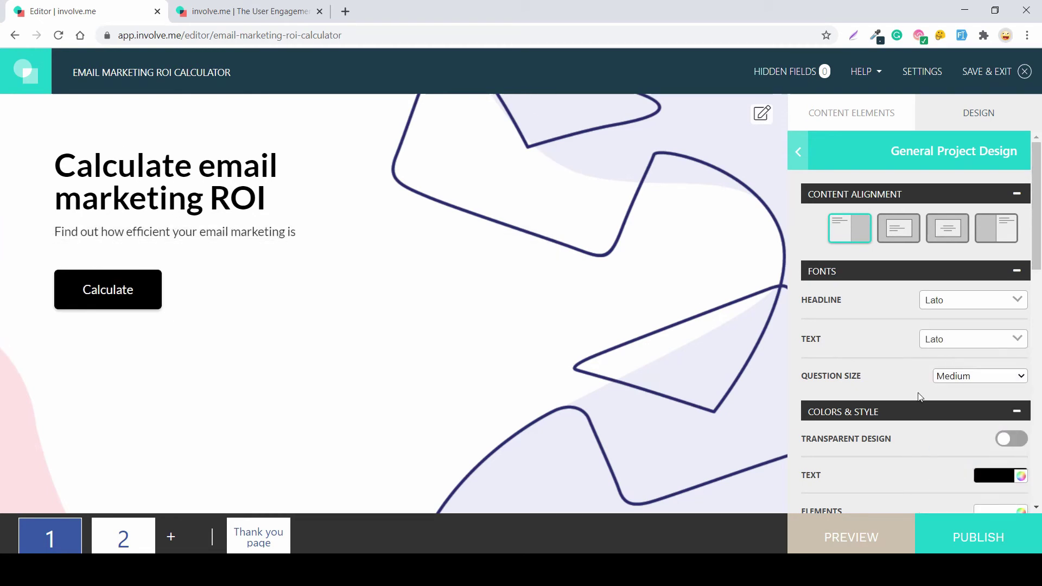
pyautogui.scroll(-2, 917, 396)
pyautogui.click(114, 540)
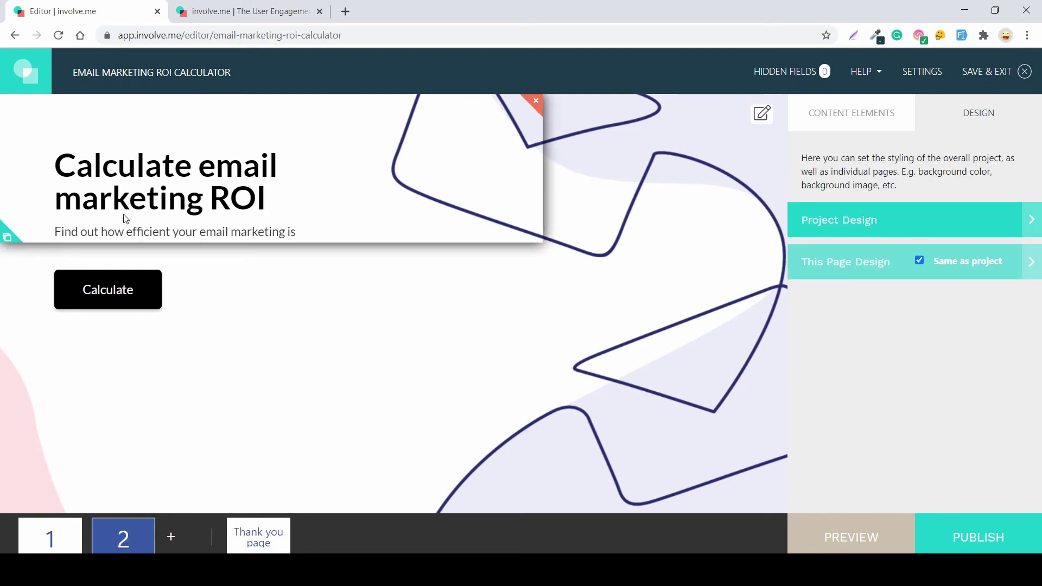
pyautogui.click(56, 536)
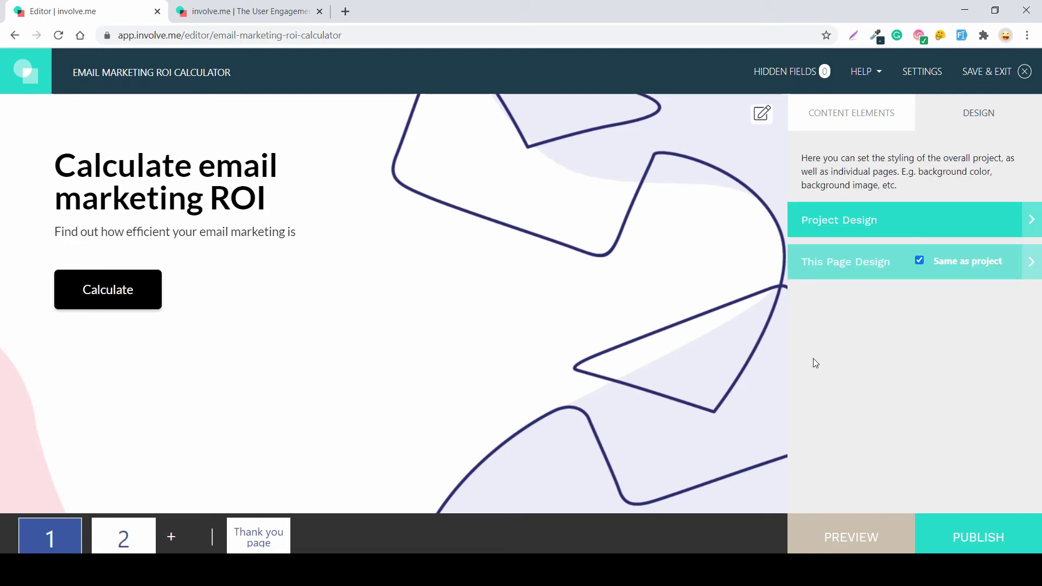
# - Set the general project text color to dark navy #040324 and check it on page 2 before returning to page 1
pyautogui.click(761, 114)
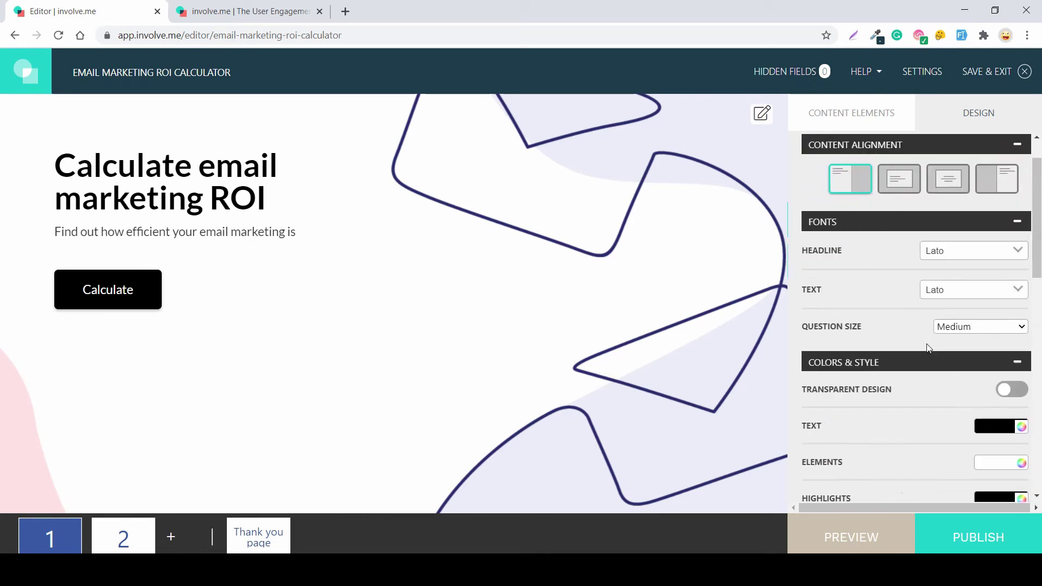
pyautogui.scroll(-4, 925, 344)
pyautogui.scroll(1, 991, 315)
pyautogui.click(984, 297)
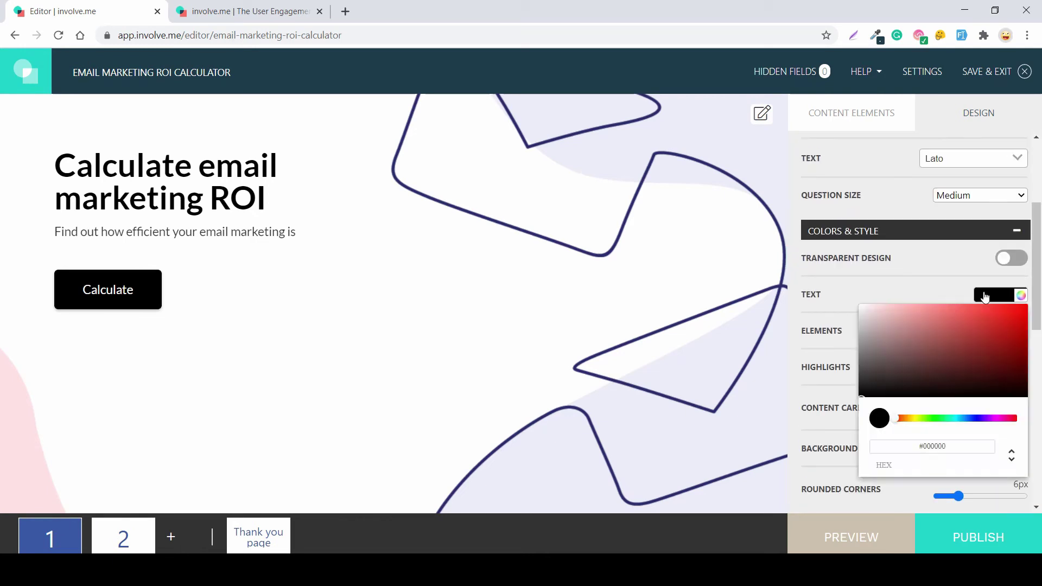
pyautogui.moveTo(899, 419)
pyautogui.mouseDown()
pyautogui.moveTo(976, 419)
pyautogui.moveTo(966, 396)
pyautogui.moveTo(1014, 389)
pyautogui.mouseUp()
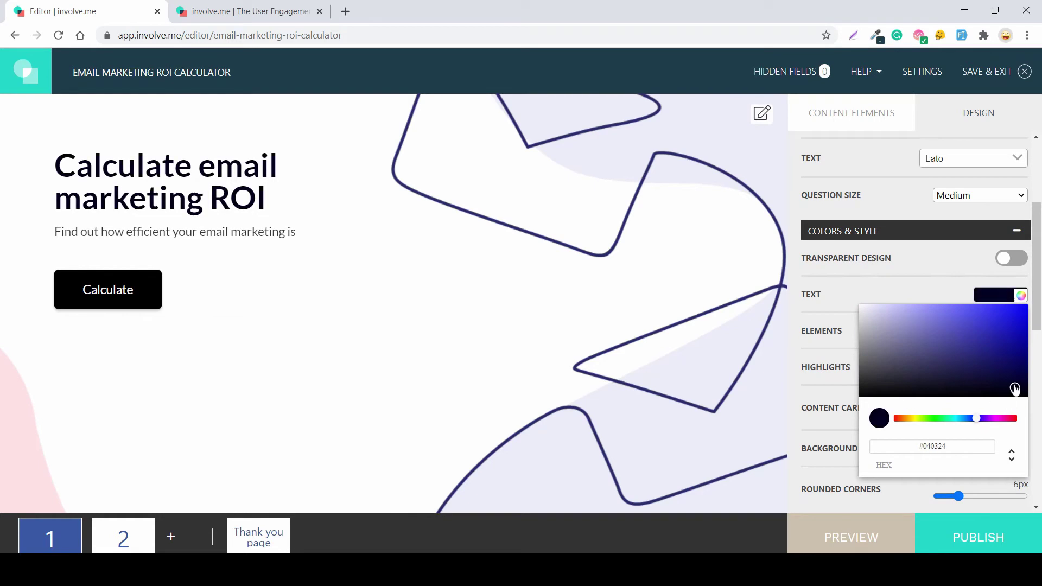
pyautogui.click(628, 318)
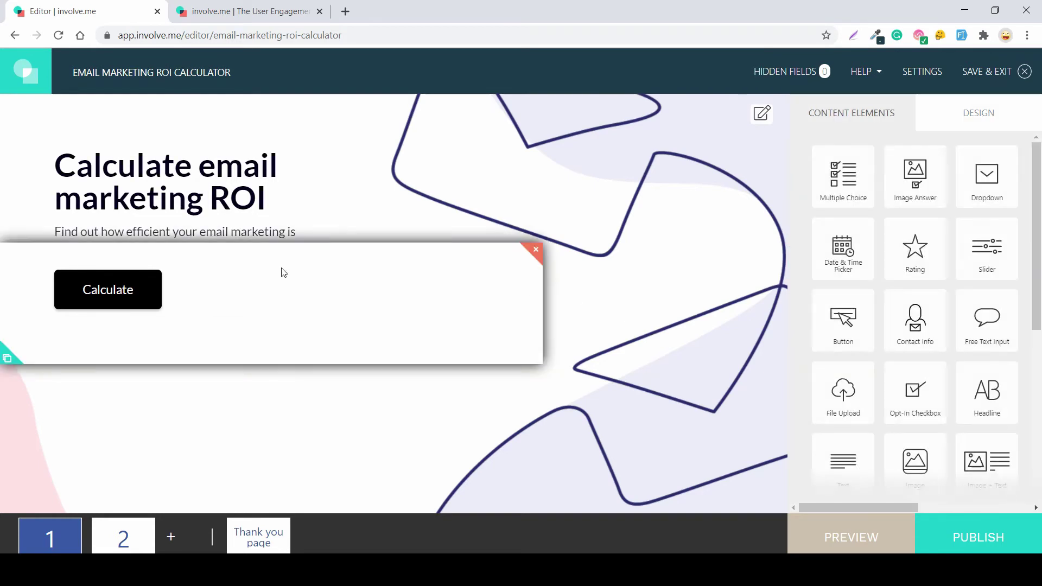
pyautogui.click(101, 529)
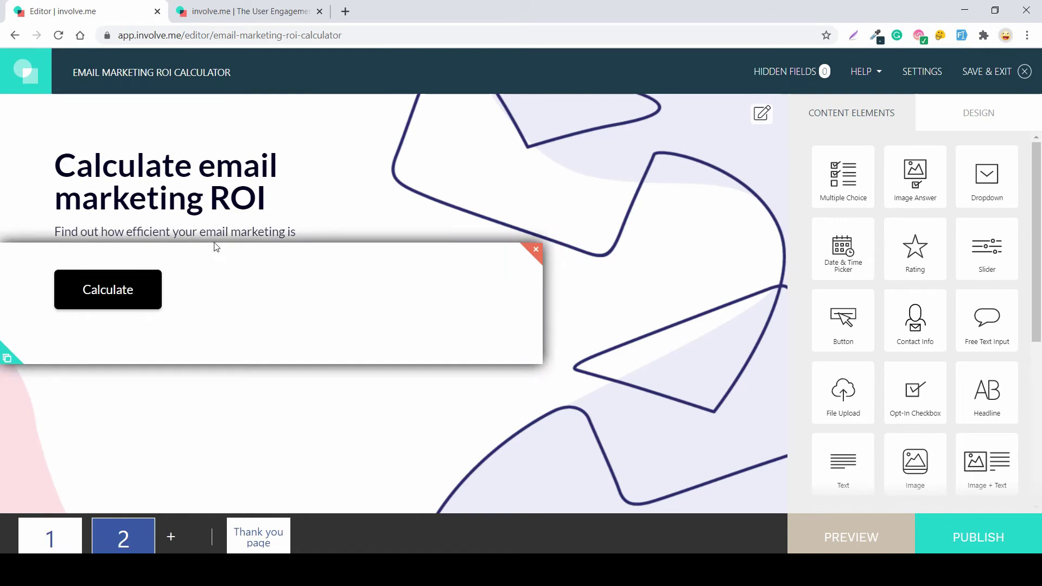
pyautogui.click(50, 536)
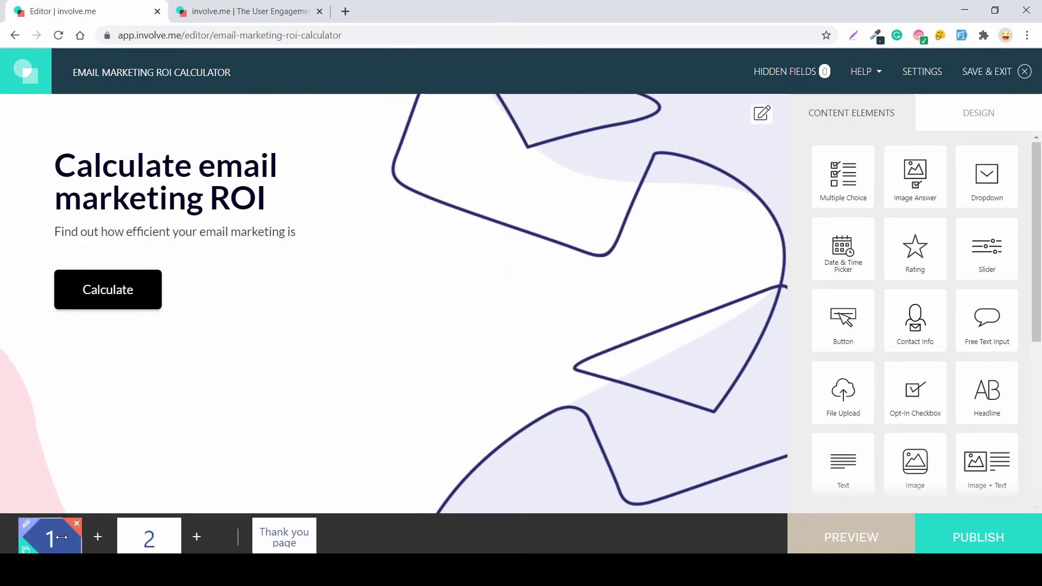
# - Turn on customization for the Calculate button on page 1 only and compare it with the button on page 2
pyautogui.click(141, 307)
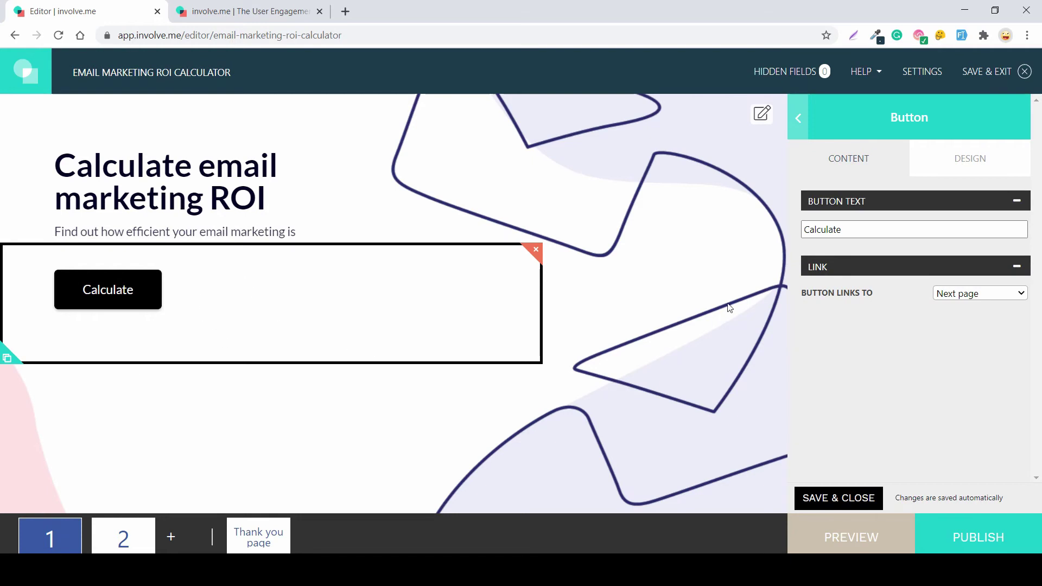
pyautogui.click(763, 113)
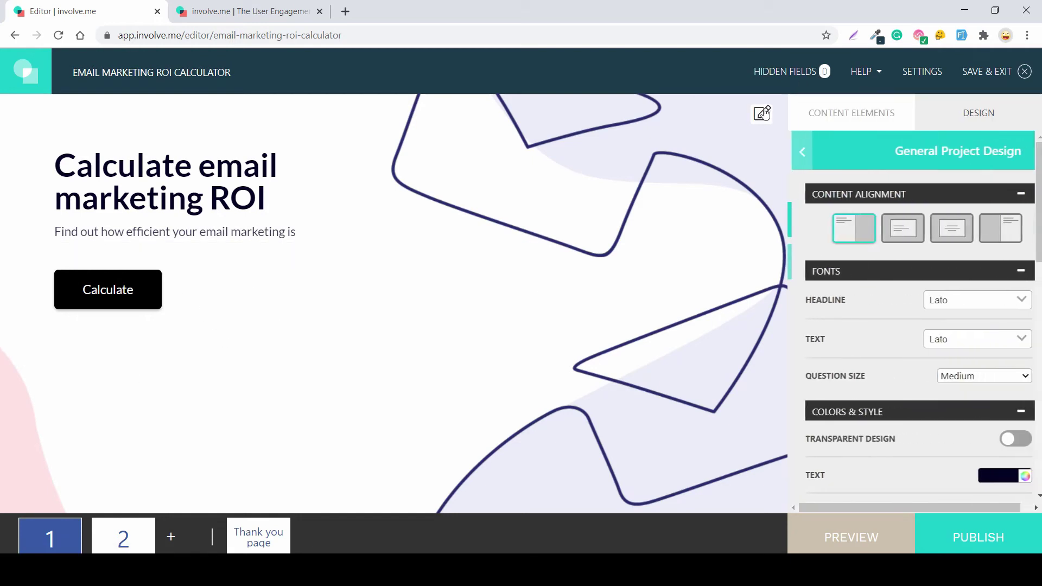
pyautogui.click(137, 284)
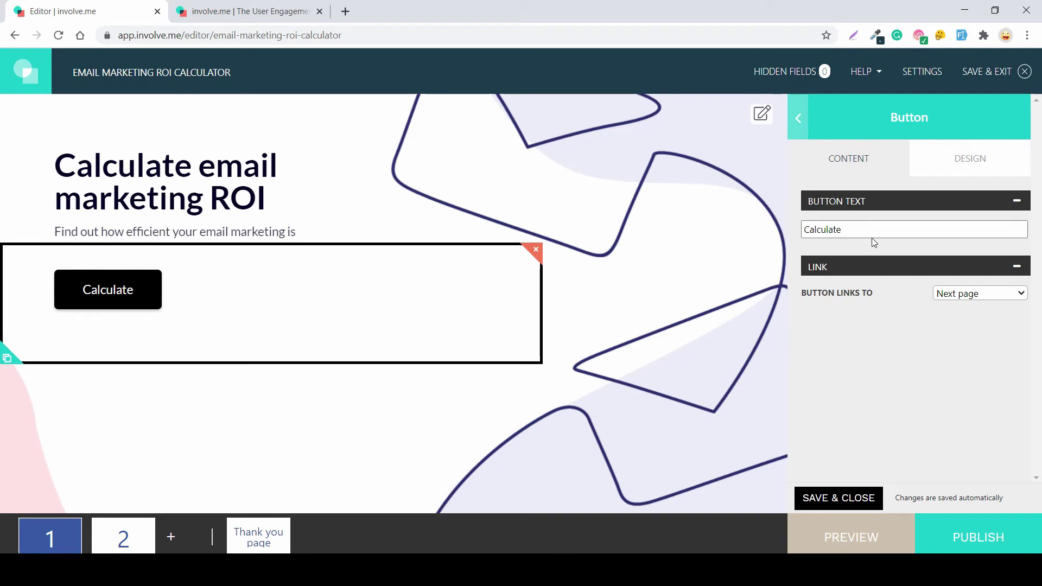
pyautogui.click(967, 167)
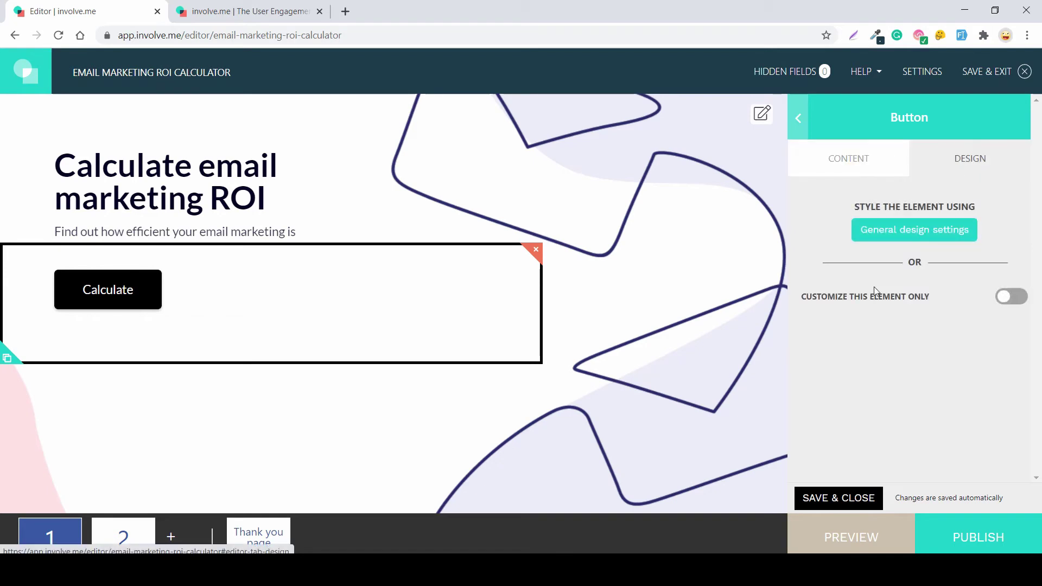
pyautogui.click(1010, 297)
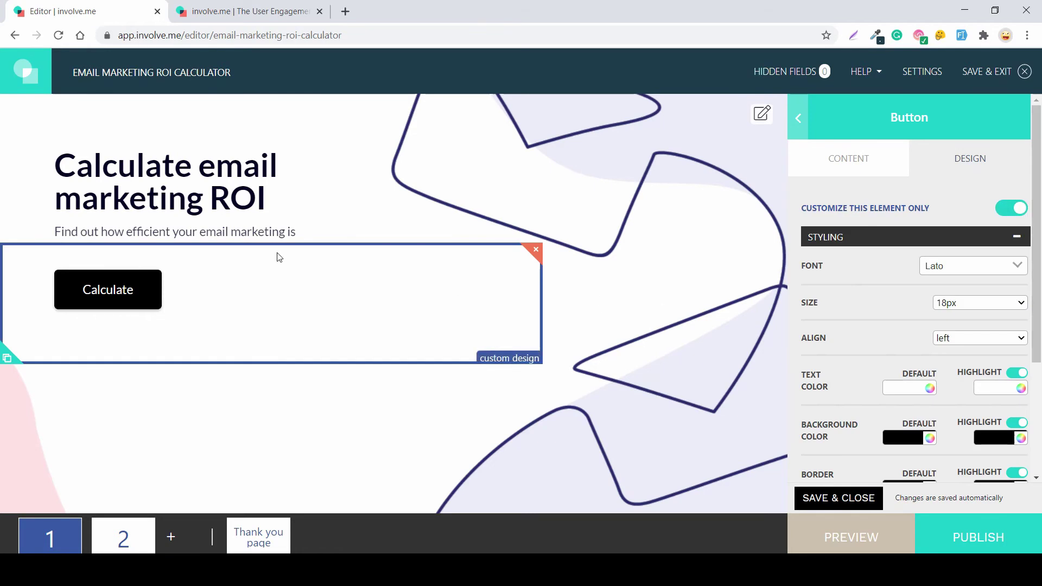
pyautogui.click(123, 535)
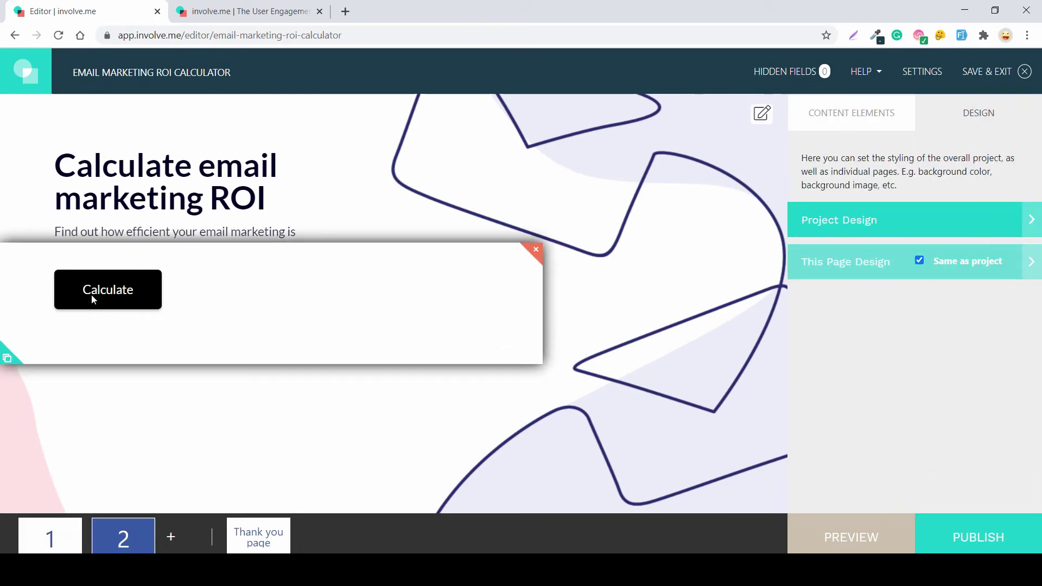
pyautogui.click(49, 535)
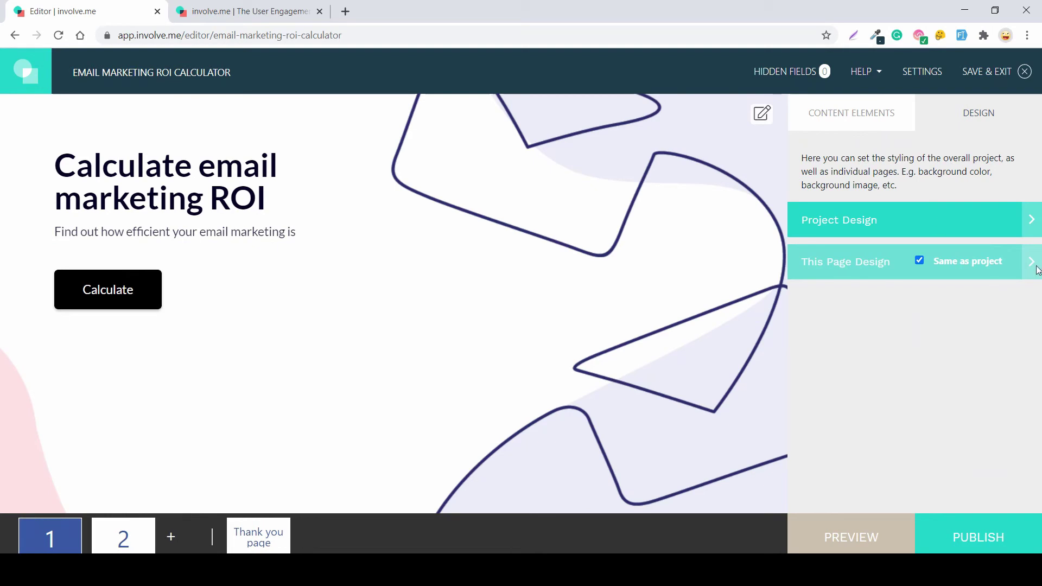
# - Style page 1's Calculate button with a red default background, a 0px border and 25px rounded corners
pyautogui.click(145, 321)
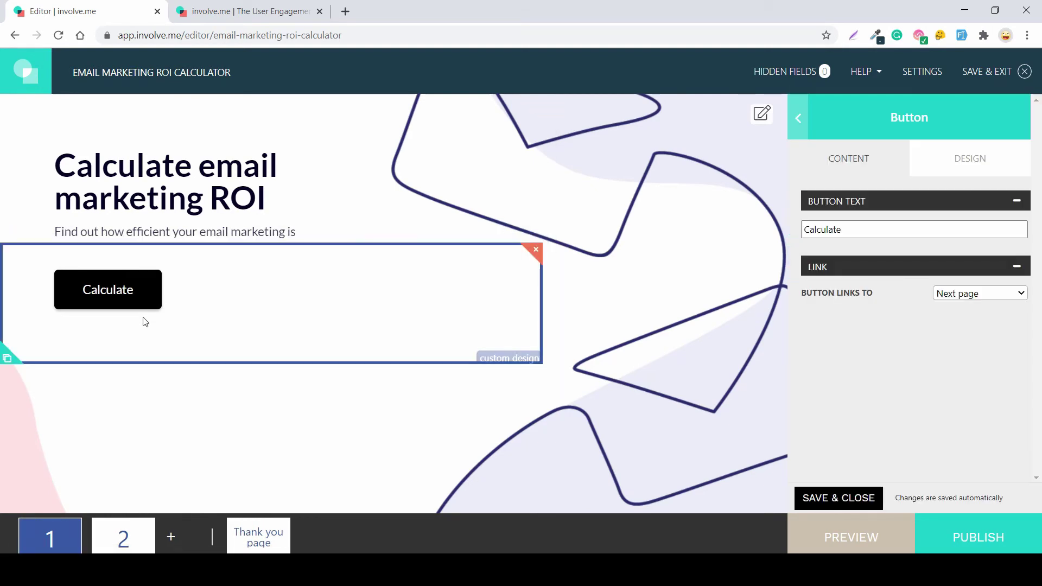
pyautogui.click(946, 158)
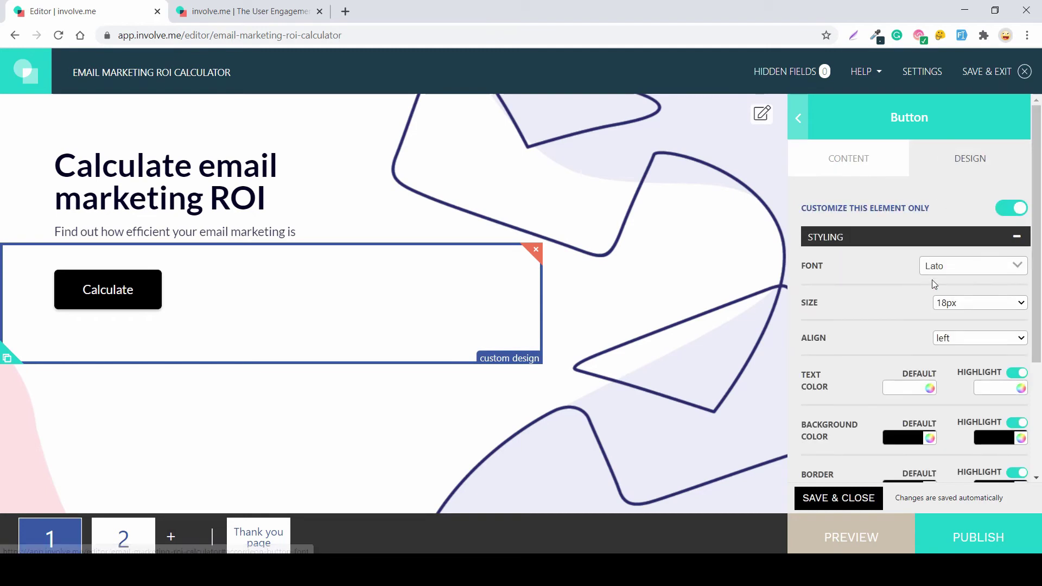
pyautogui.scroll(-2, 932, 279)
pyautogui.click(902, 350)
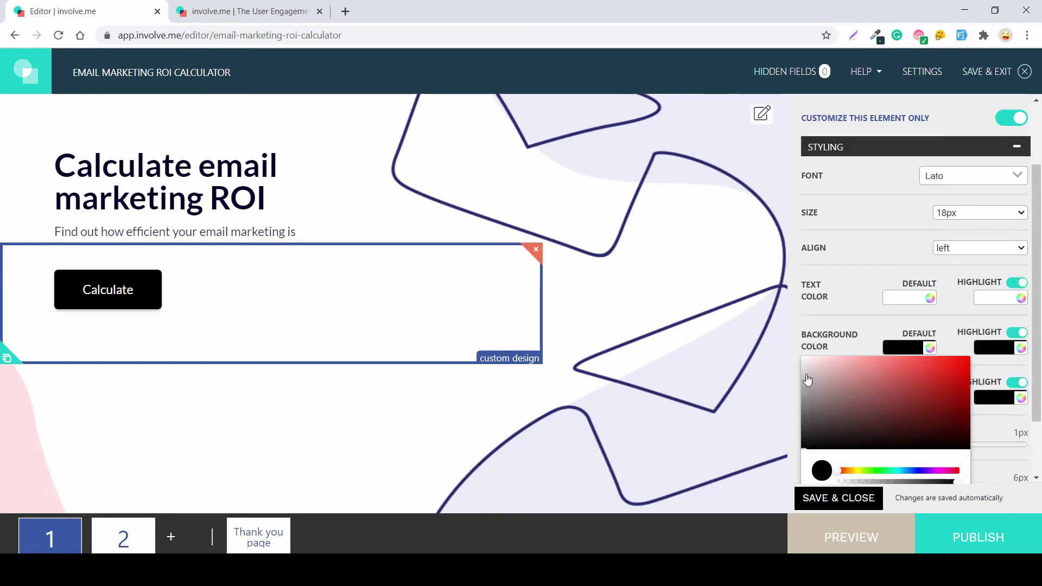
pyautogui.moveTo(807, 380)
pyautogui.mouseDown()
pyautogui.moveTo(809, 443)
pyautogui.moveTo(931, 369)
pyautogui.mouseUp()
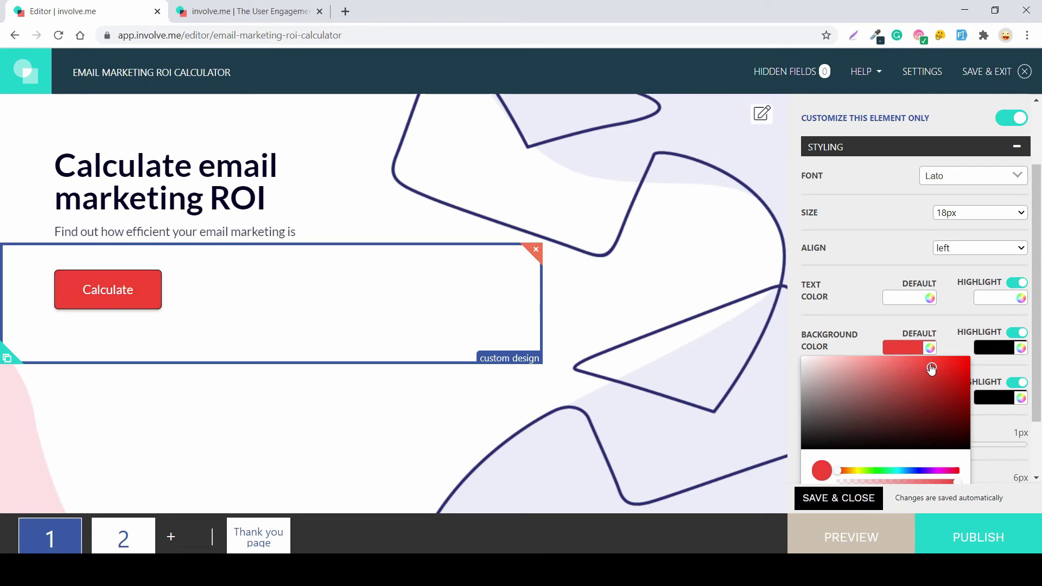
pyautogui.click(861, 315)
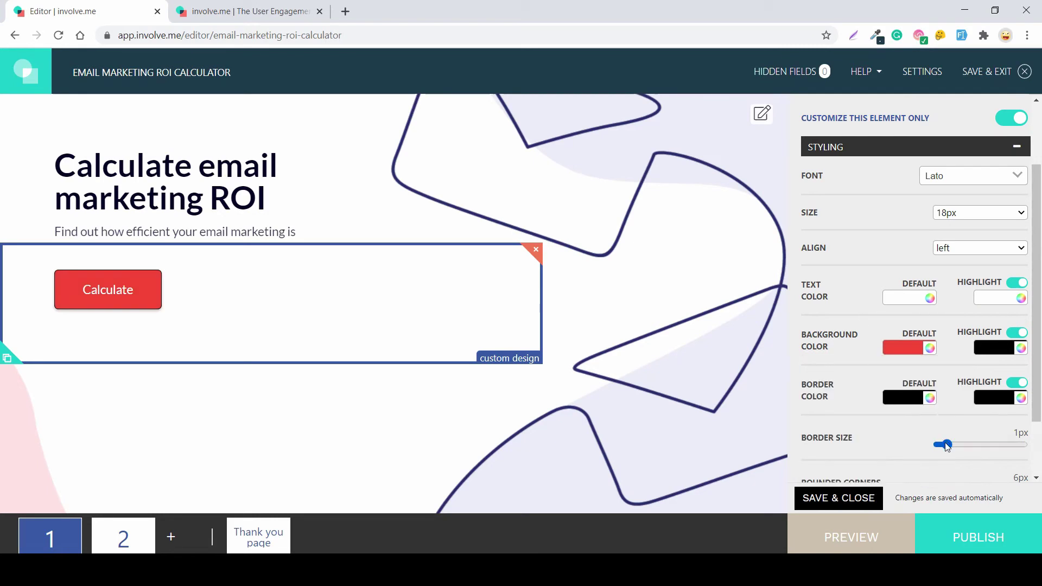
pyautogui.scroll(-2, 910, 447)
pyautogui.moveTo(953, 412); pyautogui.dragTo(1035, 429)
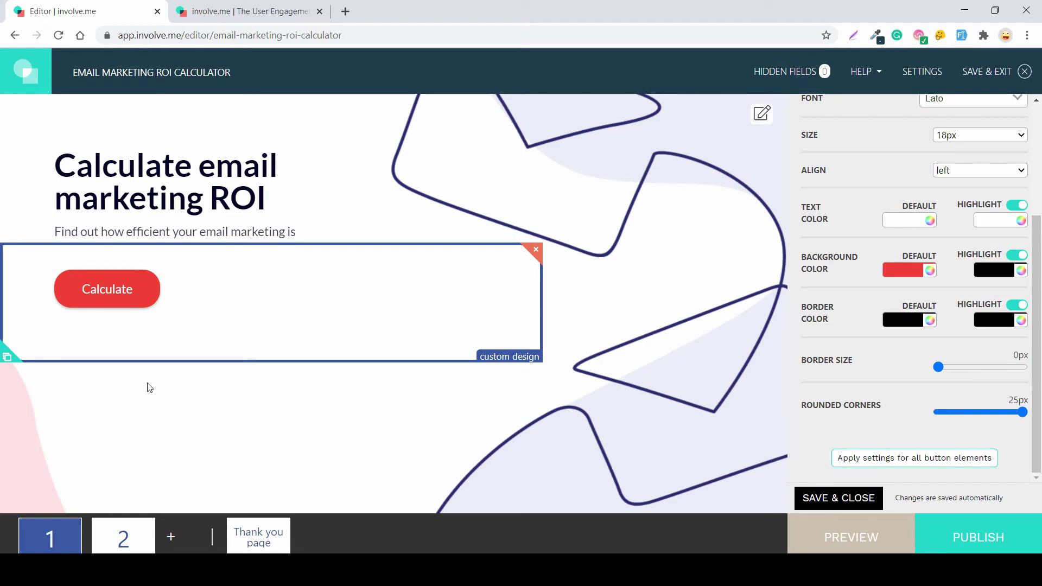
# - Compare the button on page 2, apply page 1's custom button style to all button elements and go to page 2
pyautogui.click(123, 539)
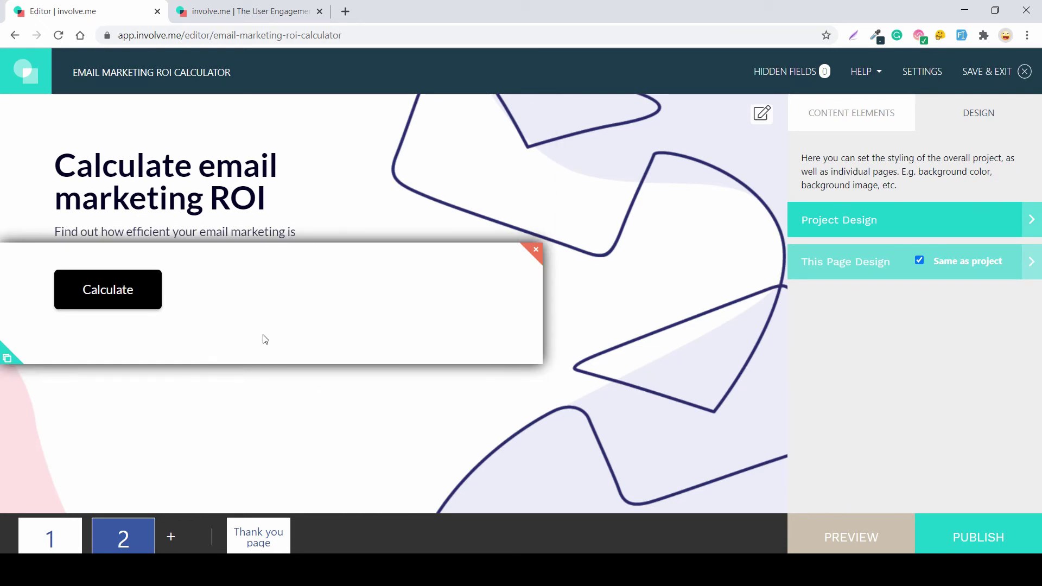
pyautogui.click(73, 545)
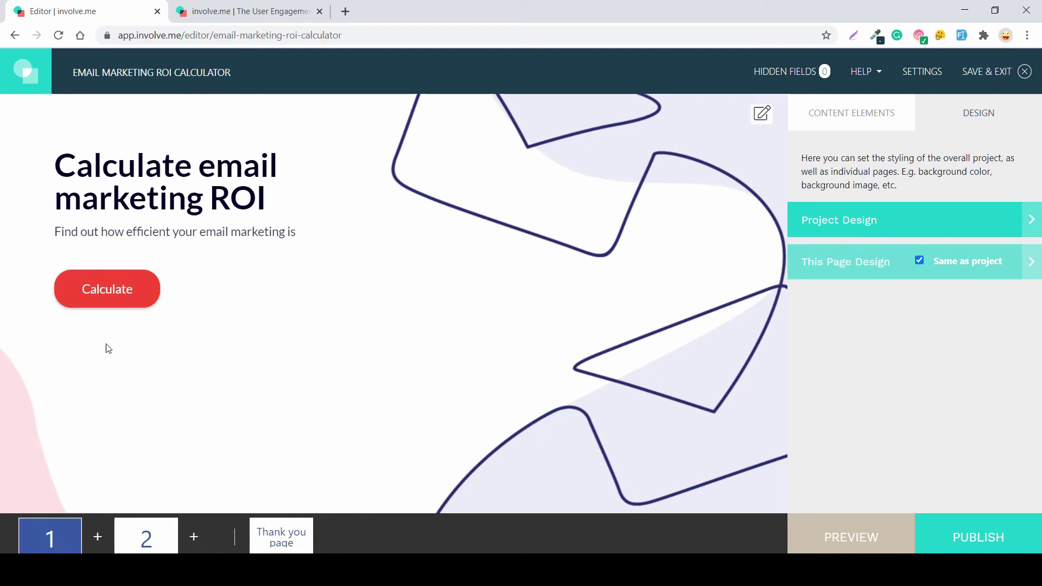
pyautogui.click(121, 312)
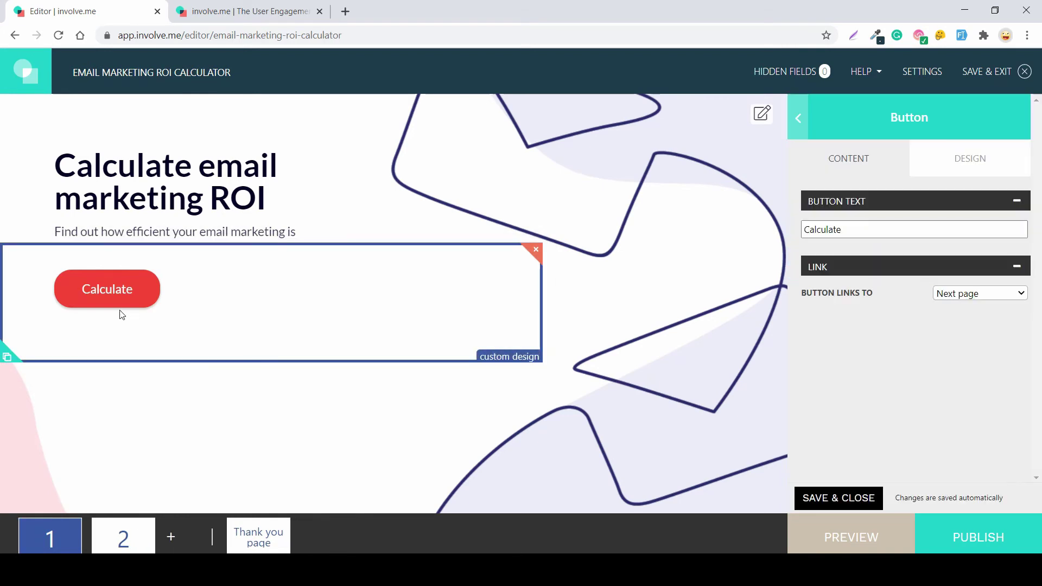
pyautogui.click(970, 158)
pyautogui.scroll(-3, 947, 367)
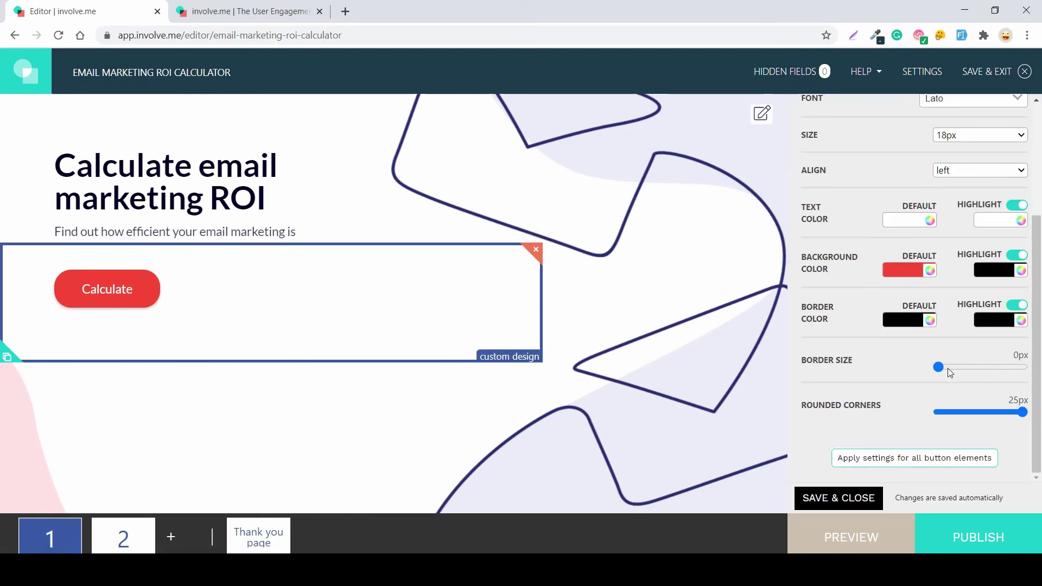
pyautogui.click(904, 470)
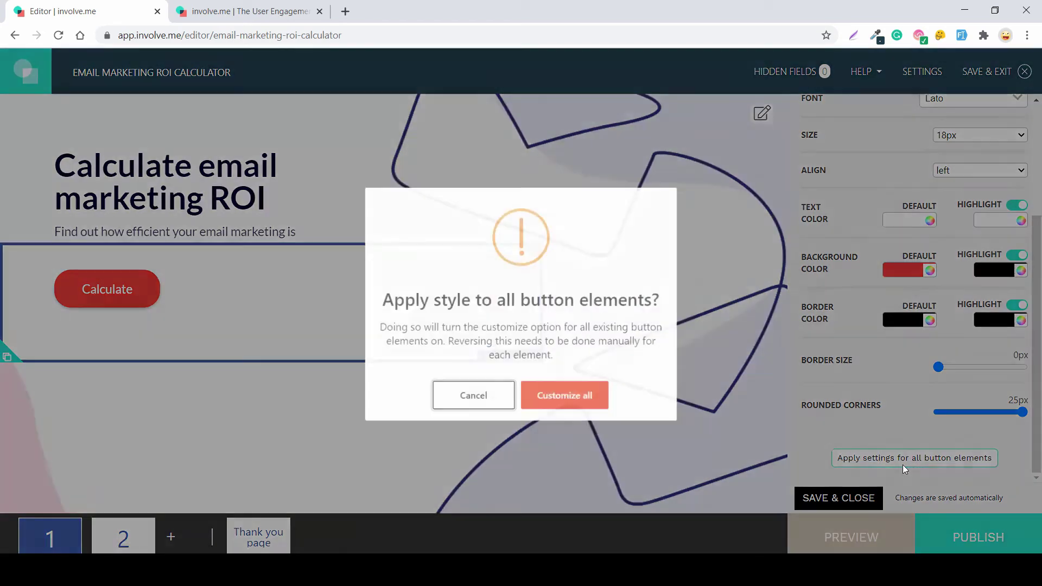
pyautogui.click(579, 404)
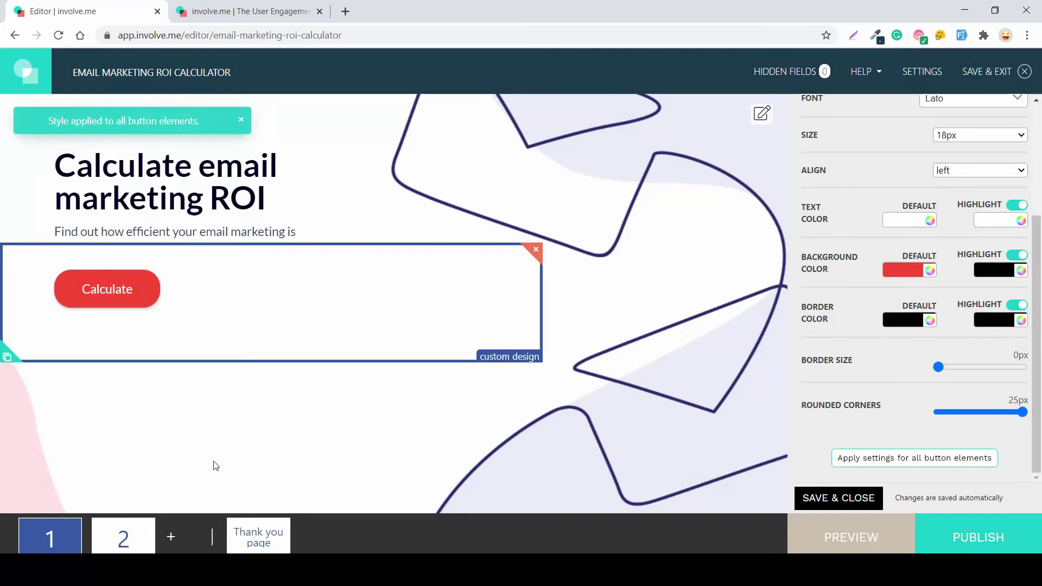
pyautogui.click(139, 530)
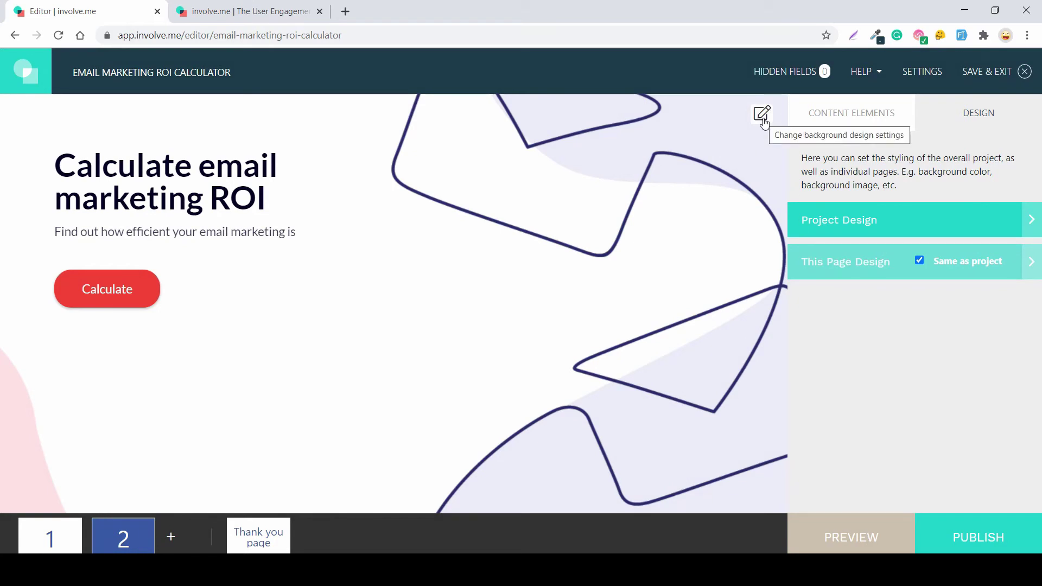
pyautogui.click(850, 113)
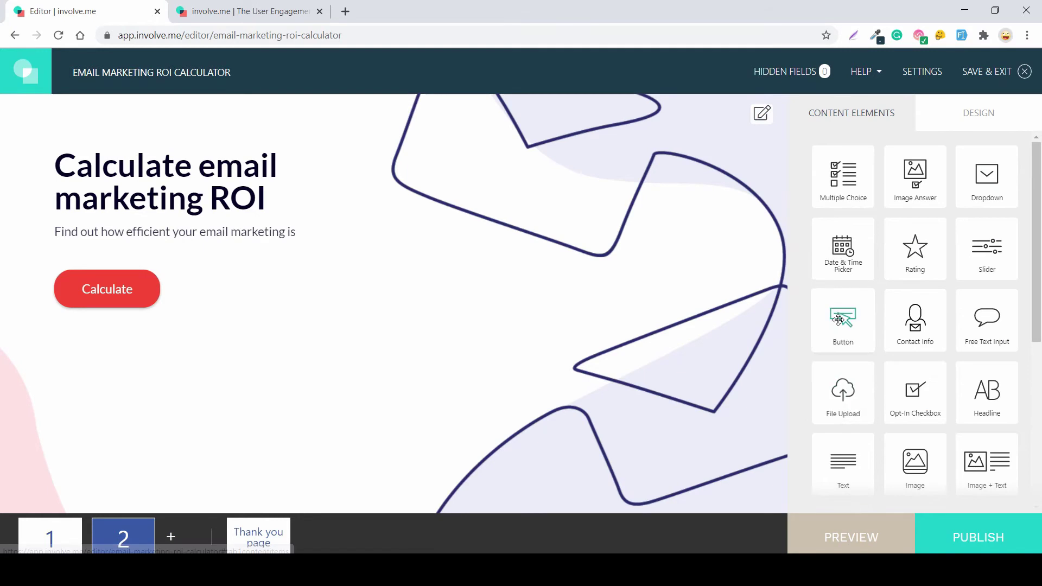
pyautogui.moveTo(843, 319); pyautogui.dragTo(350, 321)
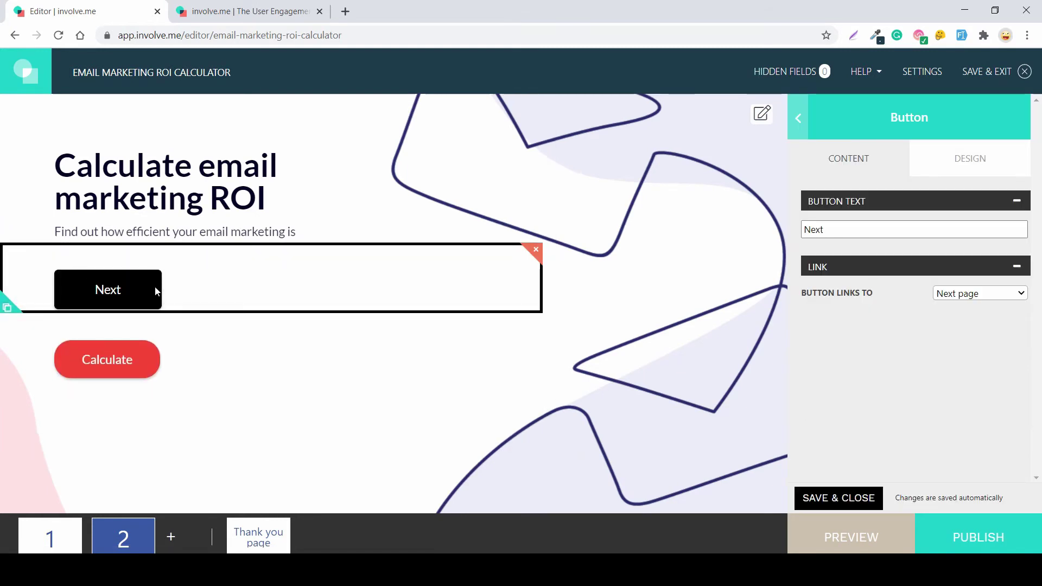
pyautogui.click(536, 249)
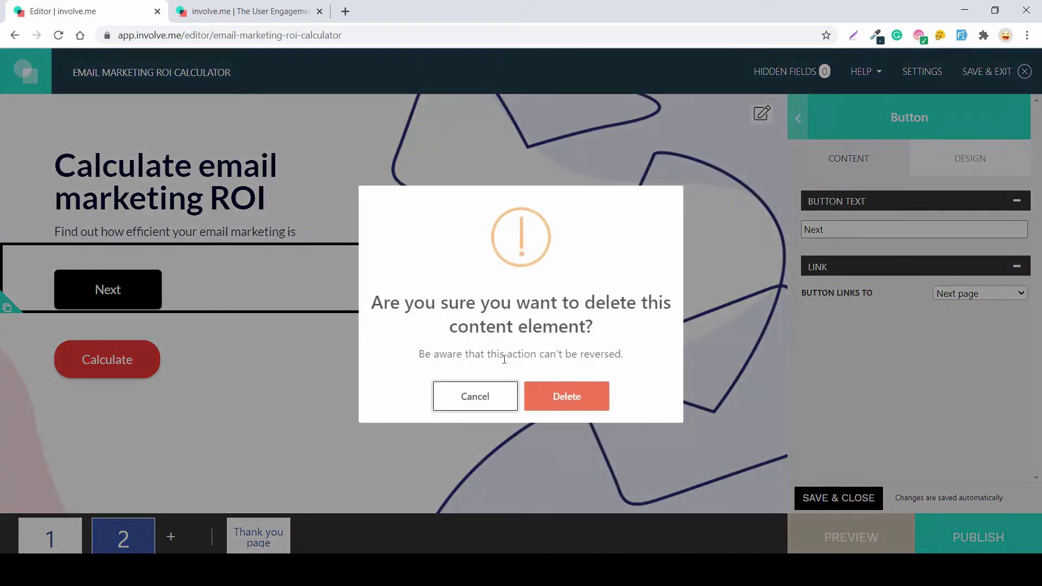
pyautogui.click(554, 395)
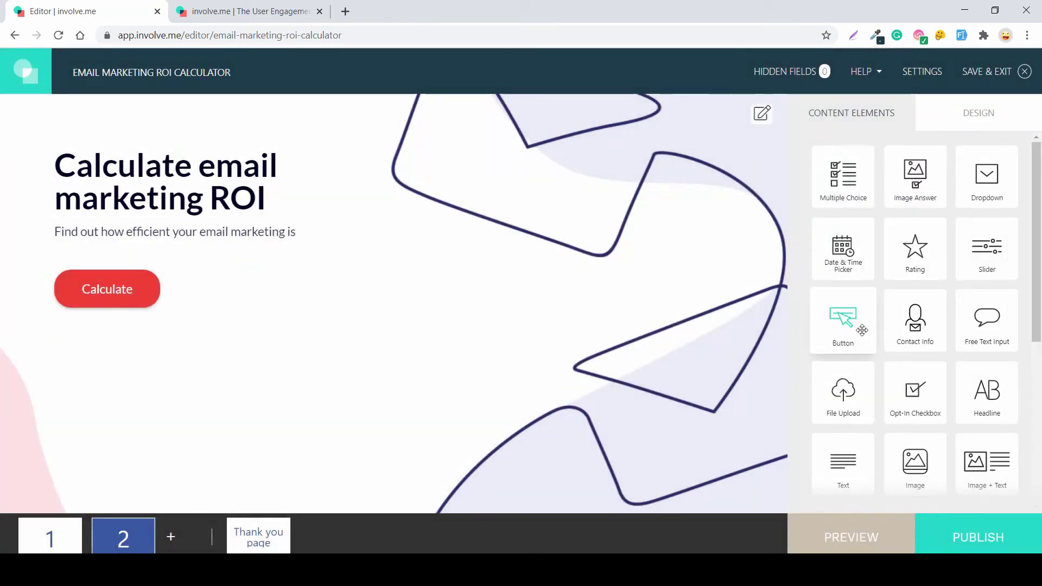
# - Add a Next button above Calculate on page 2 and apply Calculate's custom style to all button elements
pyautogui.moveTo(843, 322); pyautogui.dragTo(249, 314)
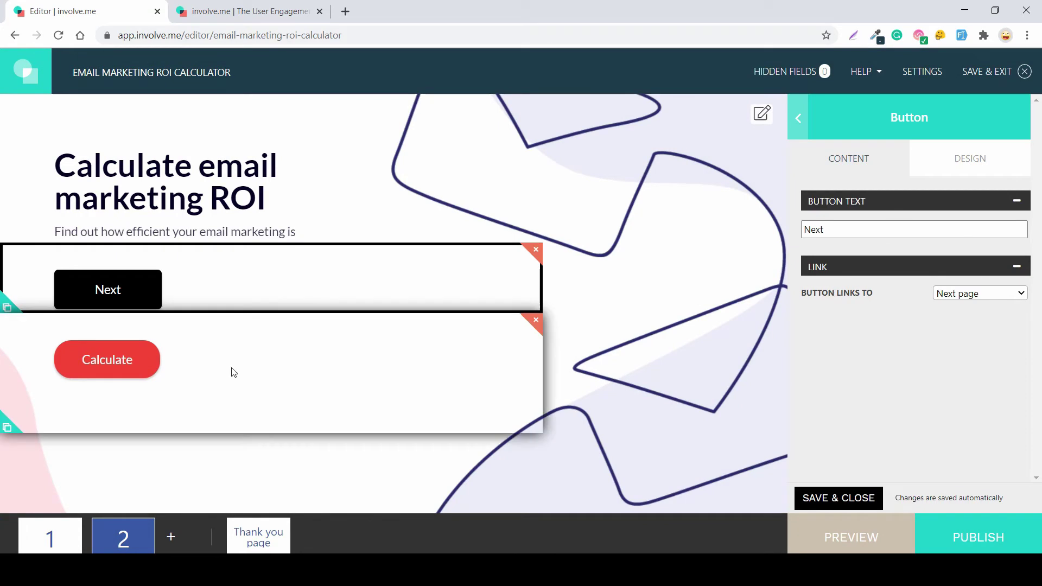
pyautogui.click(232, 382)
pyautogui.click(982, 161)
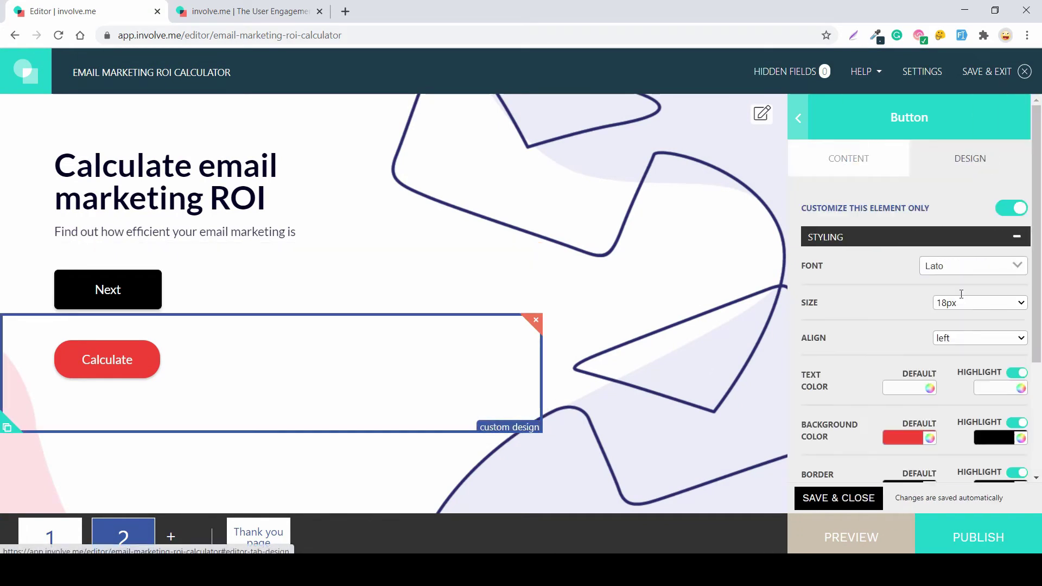
pyautogui.scroll(-3, 927, 407)
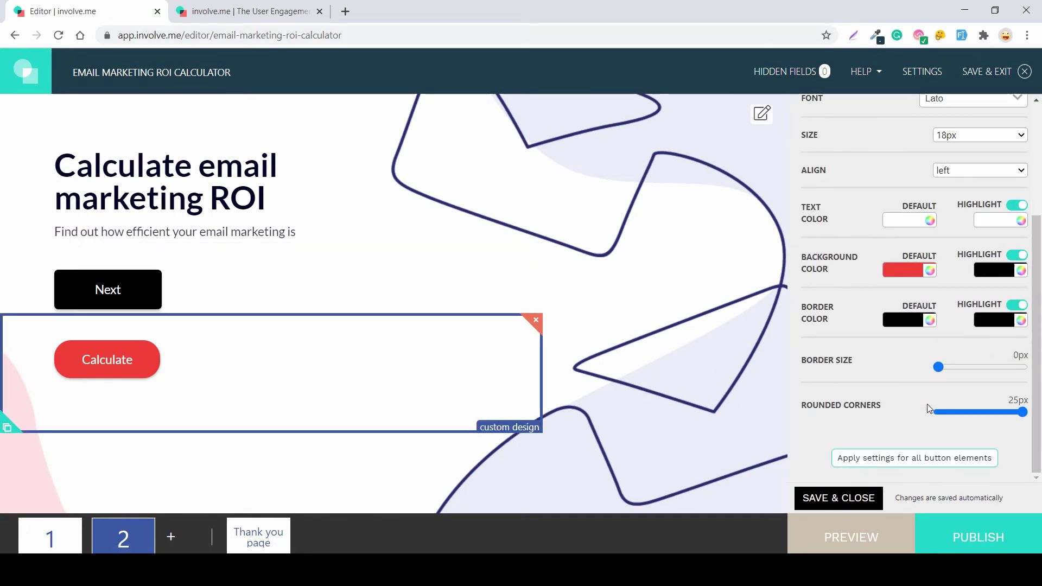
pyautogui.click(913, 459)
pyautogui.click(567, 402)
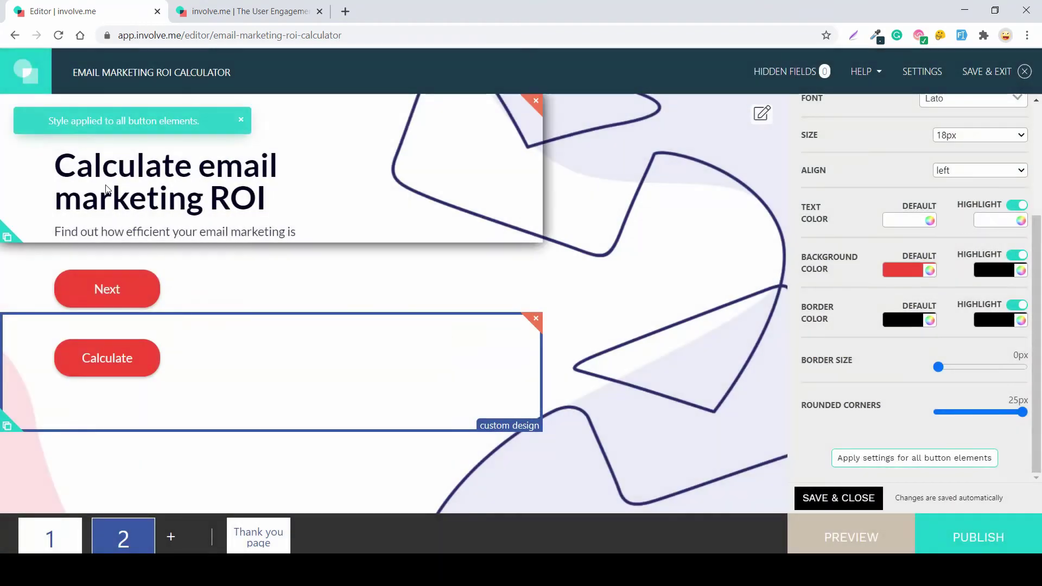
# - Delete the Next button from page 2 and paste a copy of the Calculate button there
pyautogui.click(535, 249)
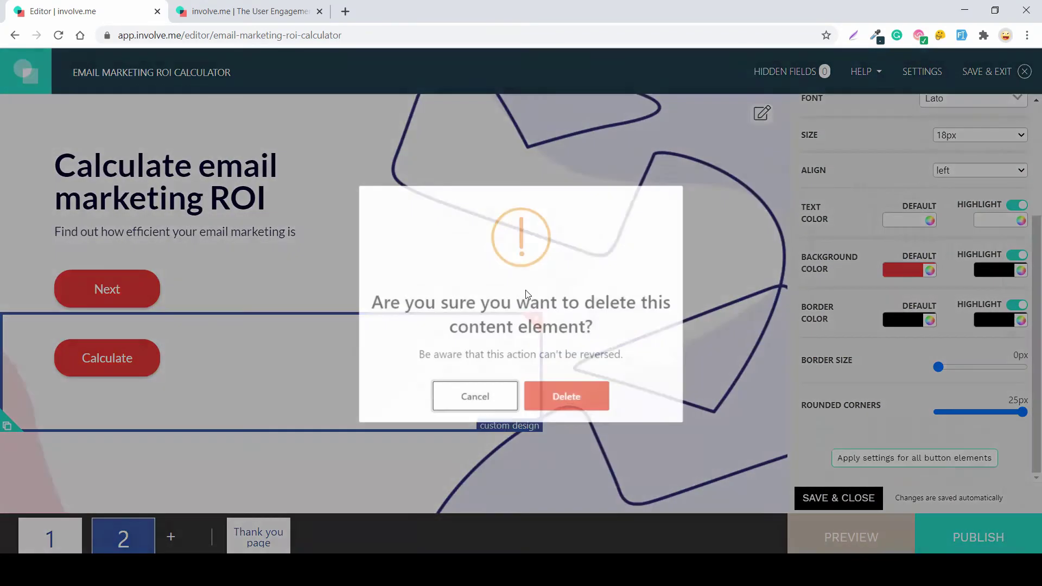
pyautogui.click(593, 397)
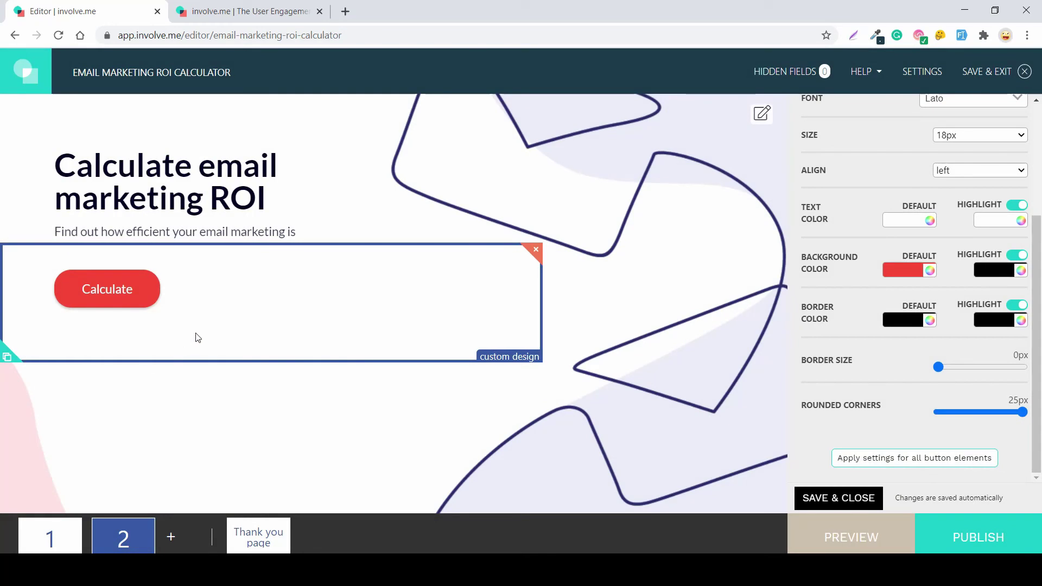
pyautogui.hotkey('ctrl', 'c')
pyautogui.hotkey('ctrl', 'v')
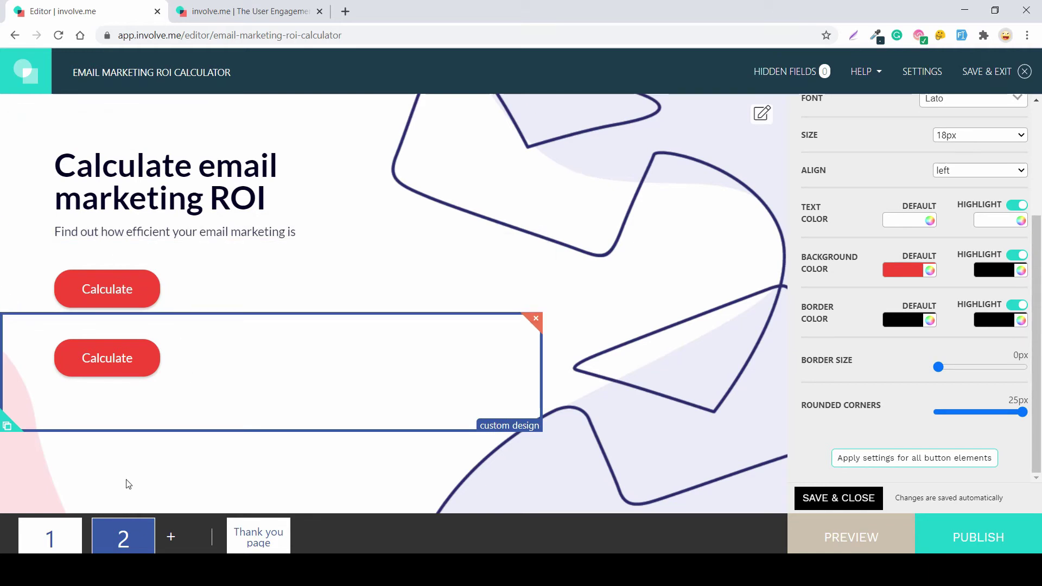
# - Paste copies of the Calculate button onto page 1 and the Thank You page
pyautogui.click(50, 529)
pyautogui.hotkey('ctrl', 'v')
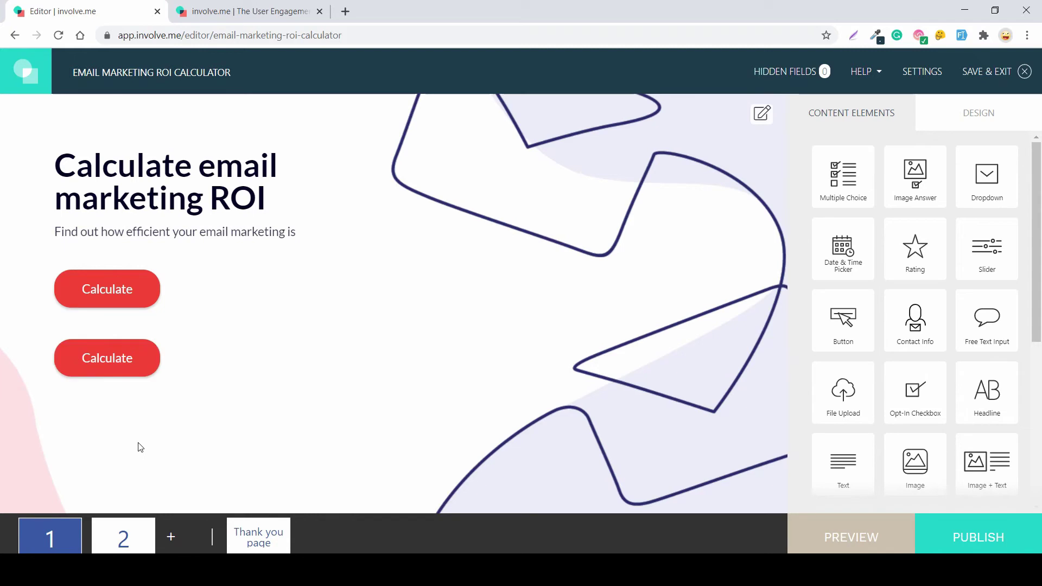
pyautogui.click(266, 534)
pyautogui.hotkey('ctrl', 'v')
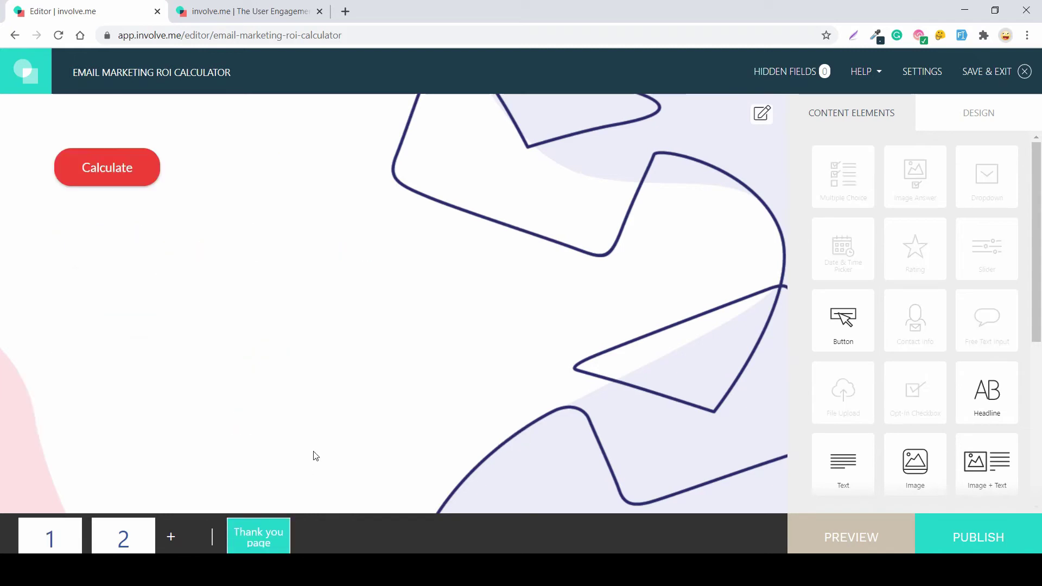
# - Delete the pasted Calculate buttons from the Thank You page and page 2
pyautogui.click(143, 185)
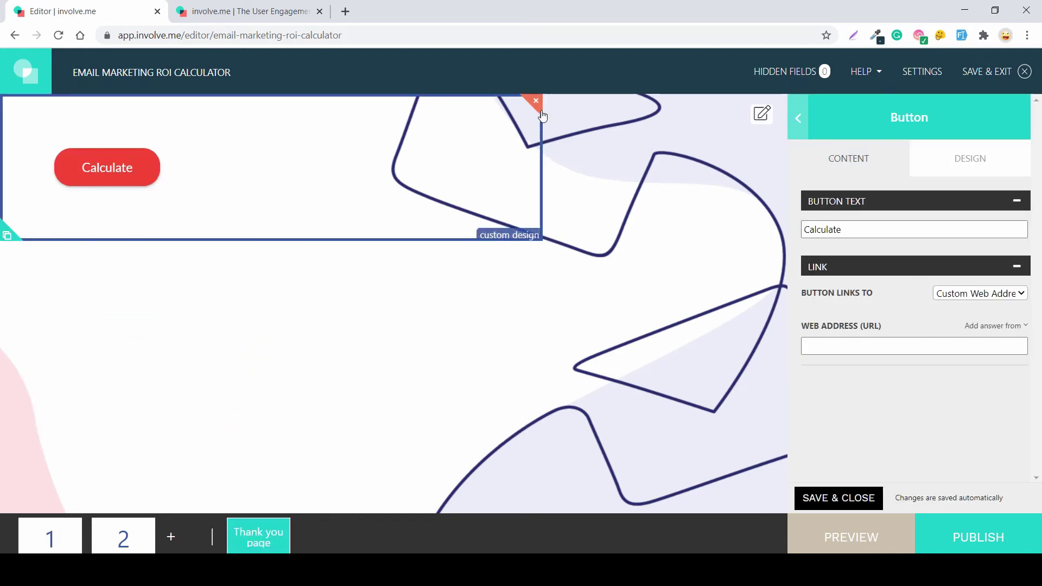
pyautogui.click(535, 102)
pyautogui.click(562, 393)
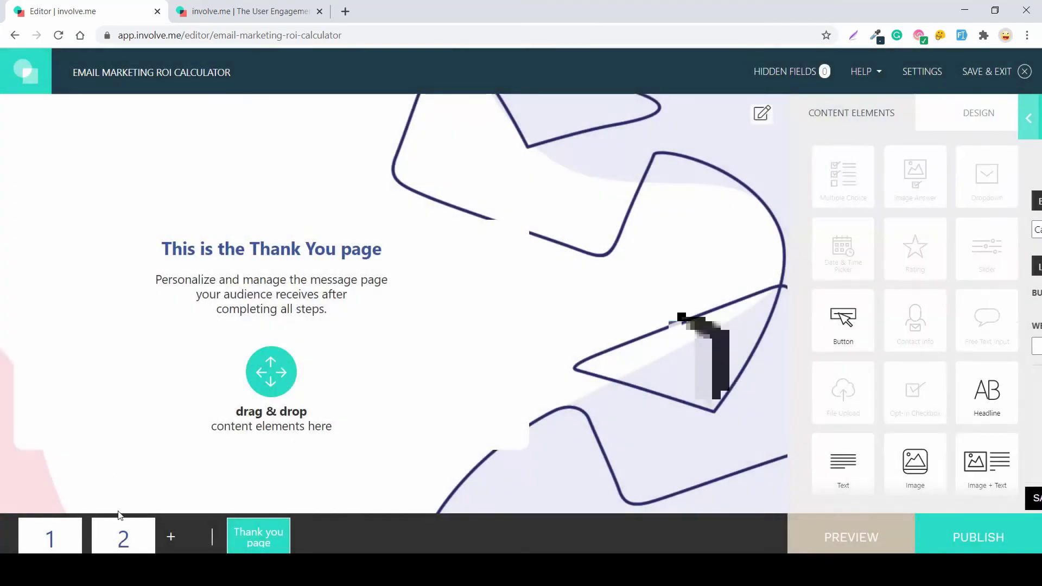
pyautogui.click(128, 529)
pyautogui.click(163, 406)
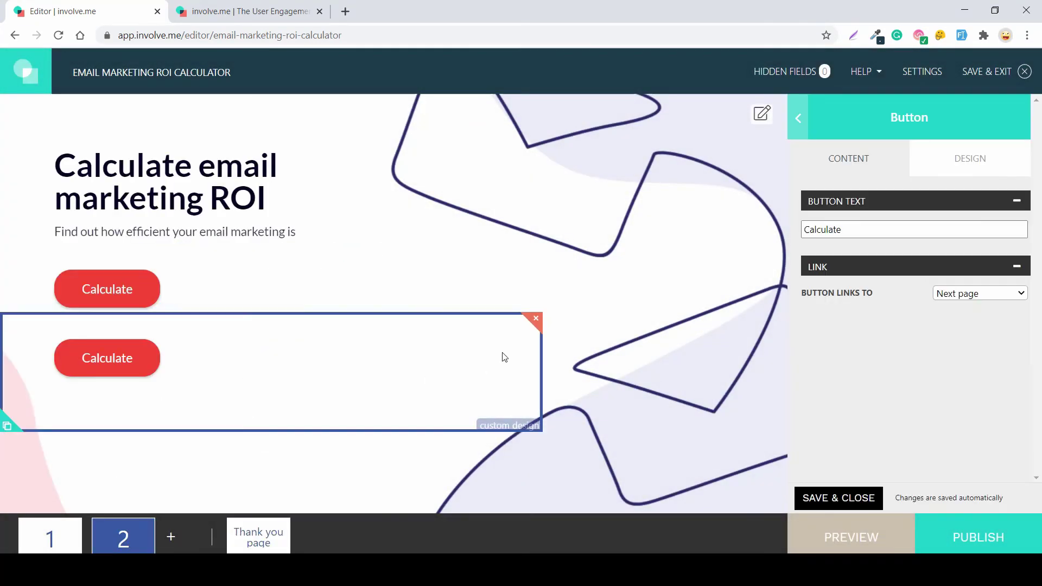
pyautogui.click(535, 321)
pyautogui.click(563, 394)
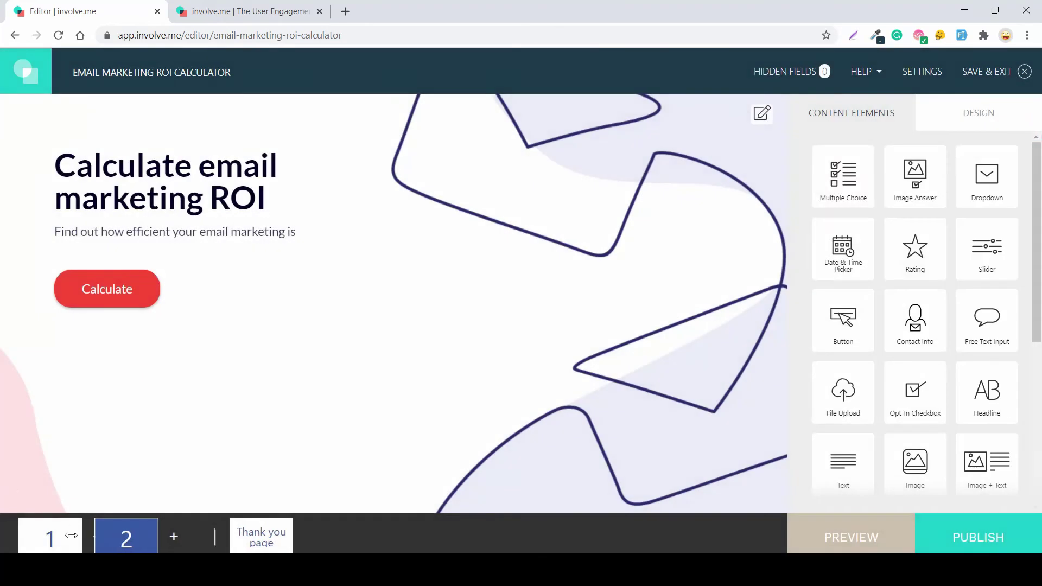
# - Delete the duplicate Calculate button from page 1
pyautogui.click(66, 533)
pyautogui.click(168, 399)
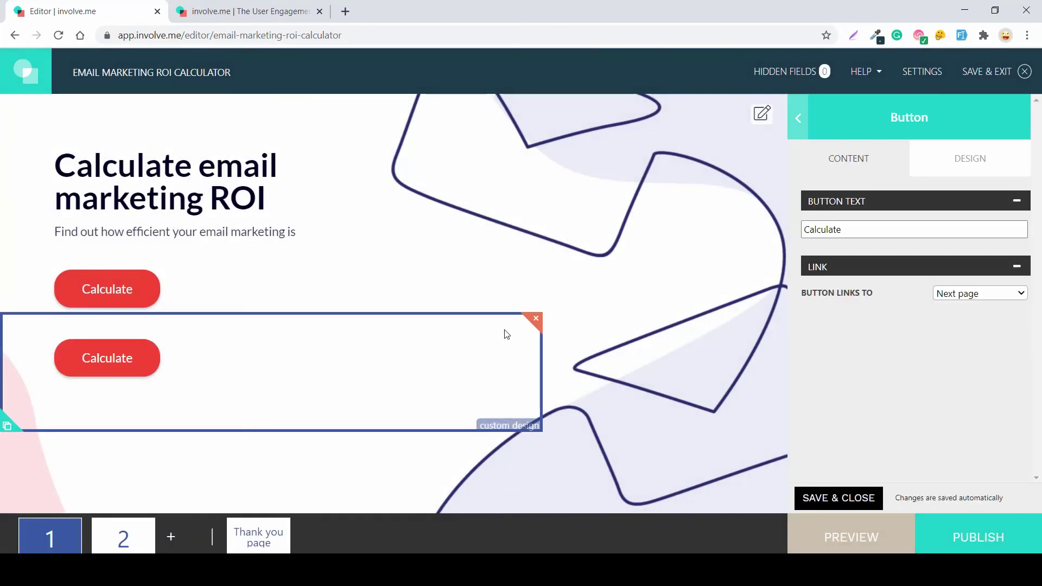
pyautogui.click(535, 322)
pyautogui.click(534, 405)
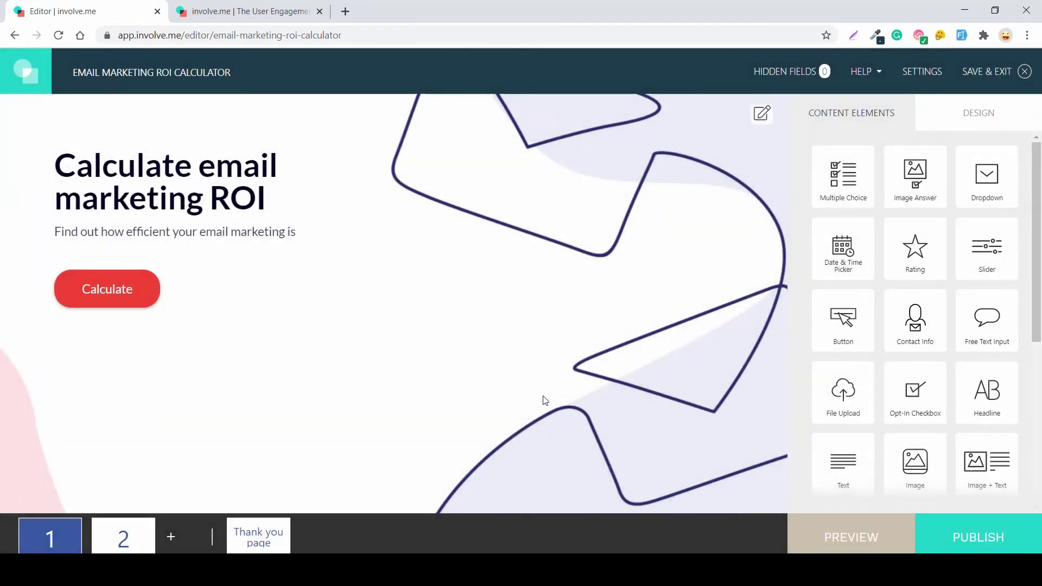
# - Delete page 2 from the project
pyautogui.click(136, 546)
pyautogui.click(150, 524)
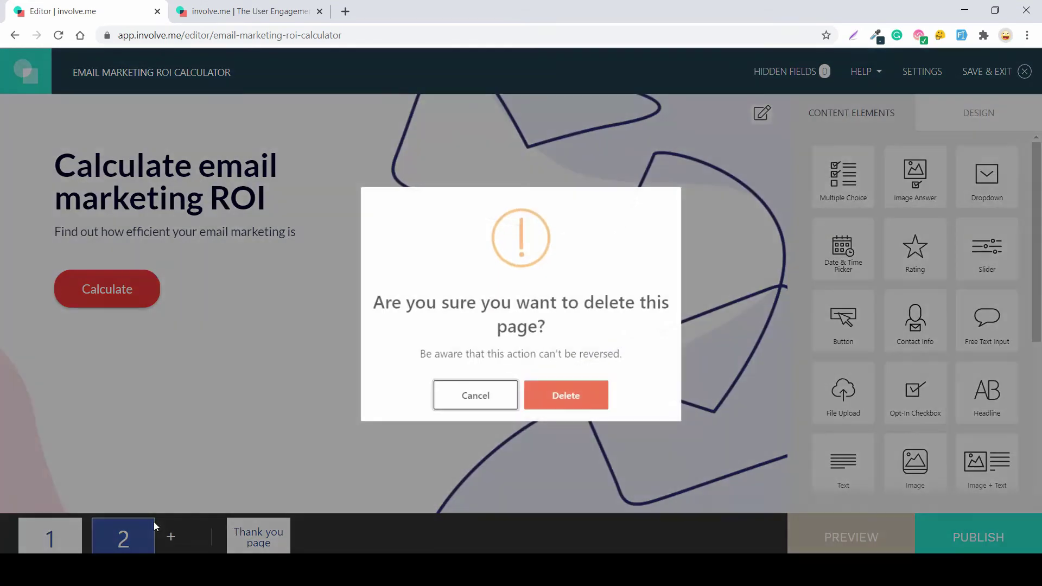
pyautogui.click(567, 401)
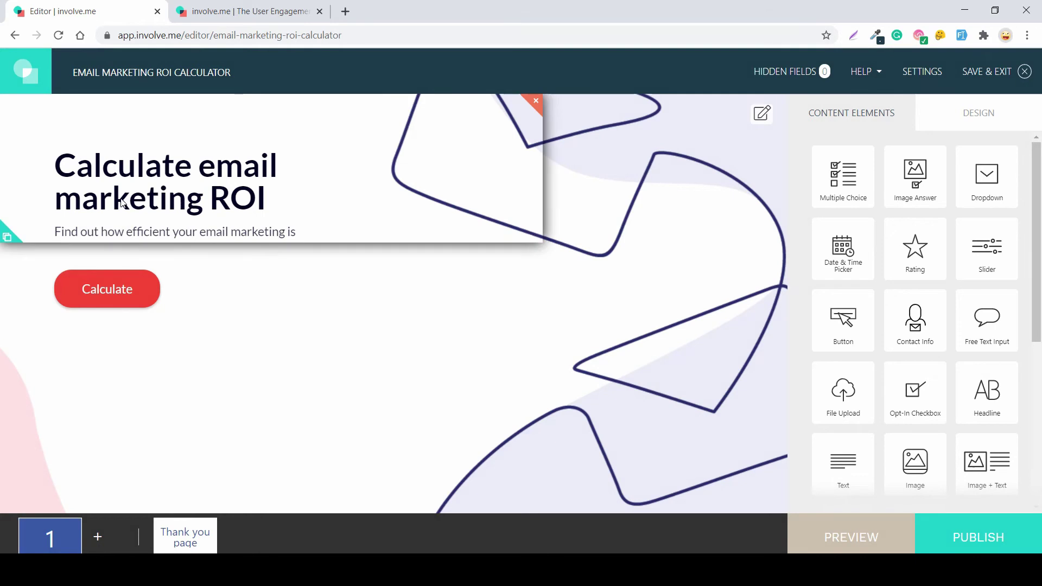
# - Add a new blank page after page 1 and place a slider element on it
pyautogui.click(99, 538)
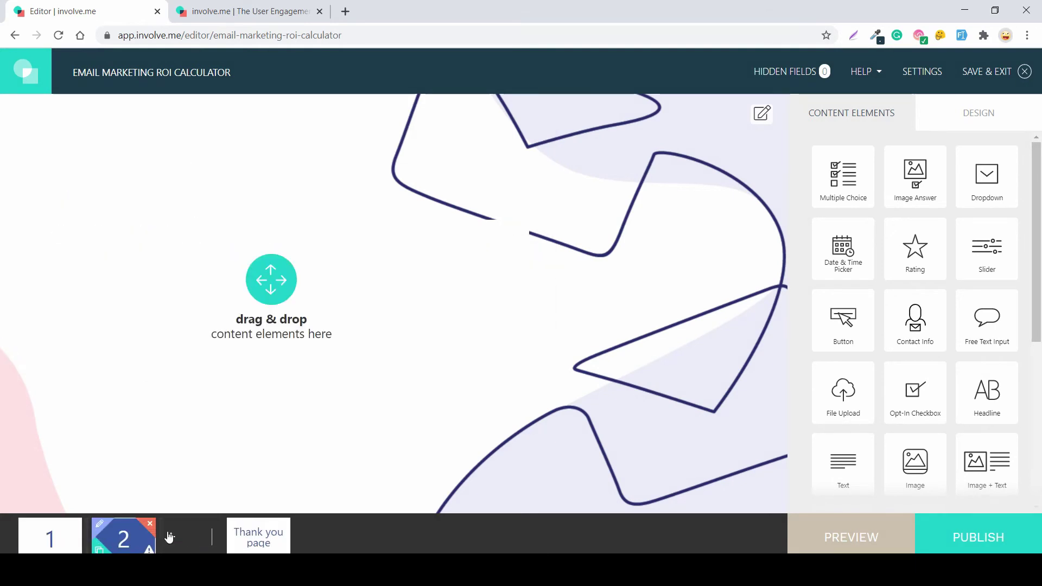
pyautogui.moveTo(986, 247); pyautogui.dragTo(252, 213)
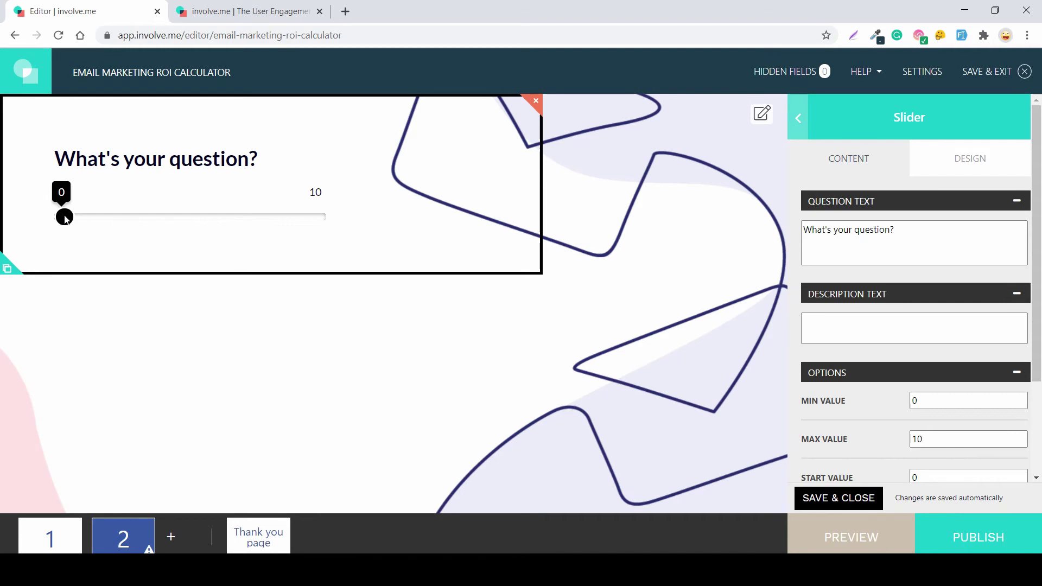
# - Copy the default background color code #EA3939 from the custom design of page 1's Calculate button
pyautogui.click(49, 537)
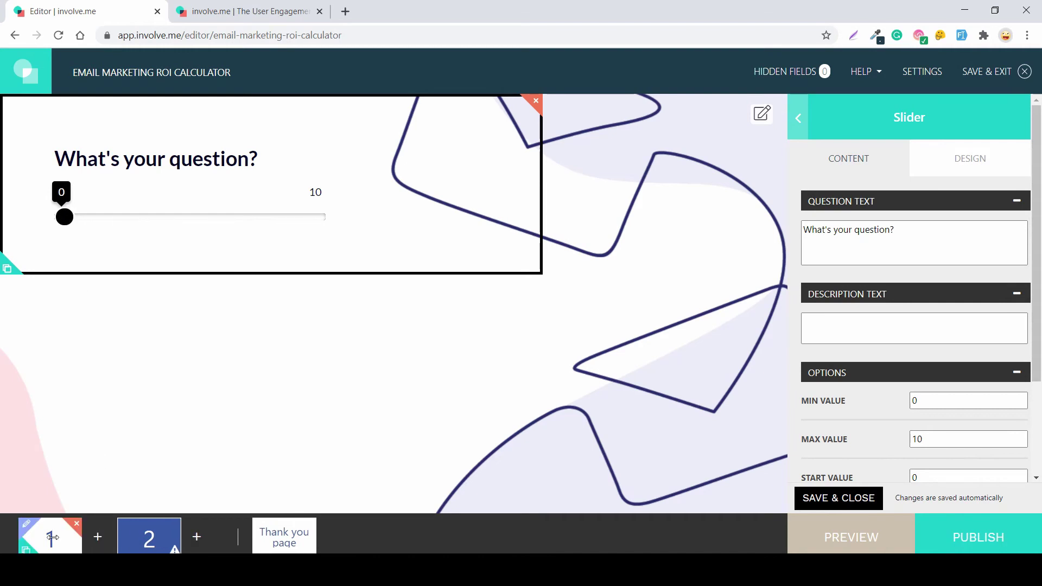
pyautogui.click(103, 286)
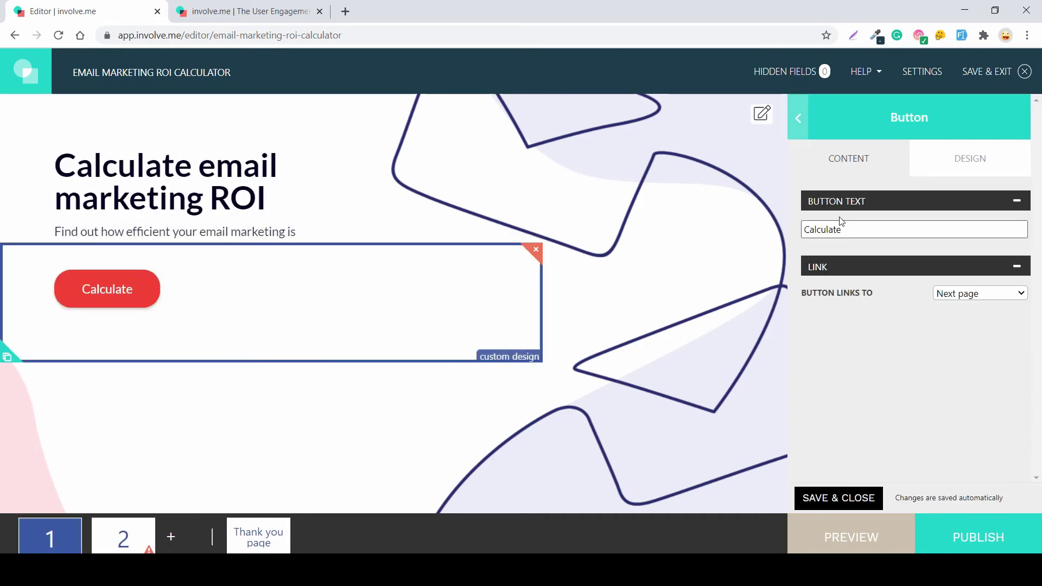
pyautogui.click(999, 158)
pyautogui.scroll(-2, 937, 334)
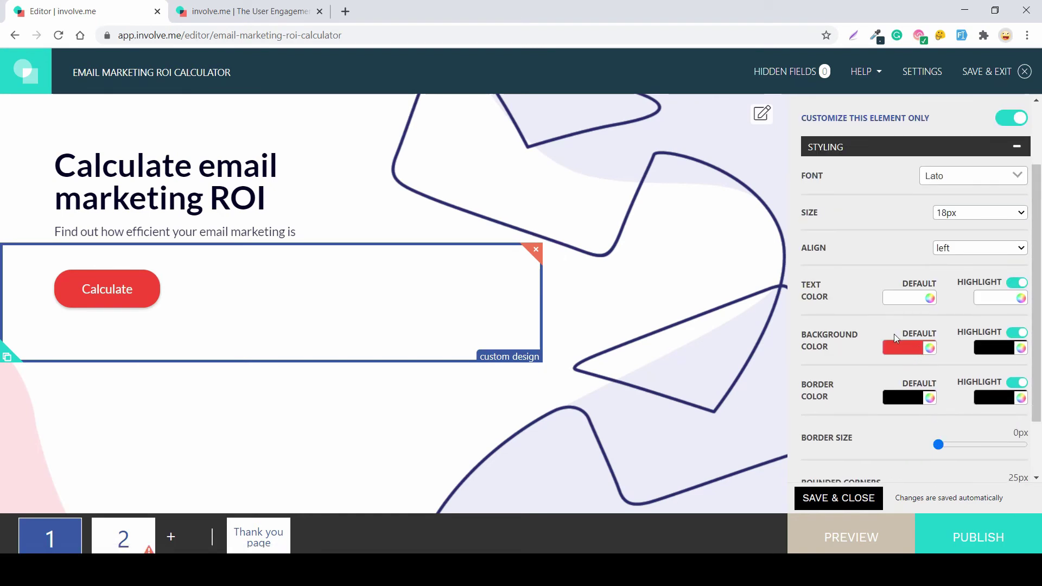
pyautogui.click(898, 343)
pyautogui.scroll(-2, 901, 428)
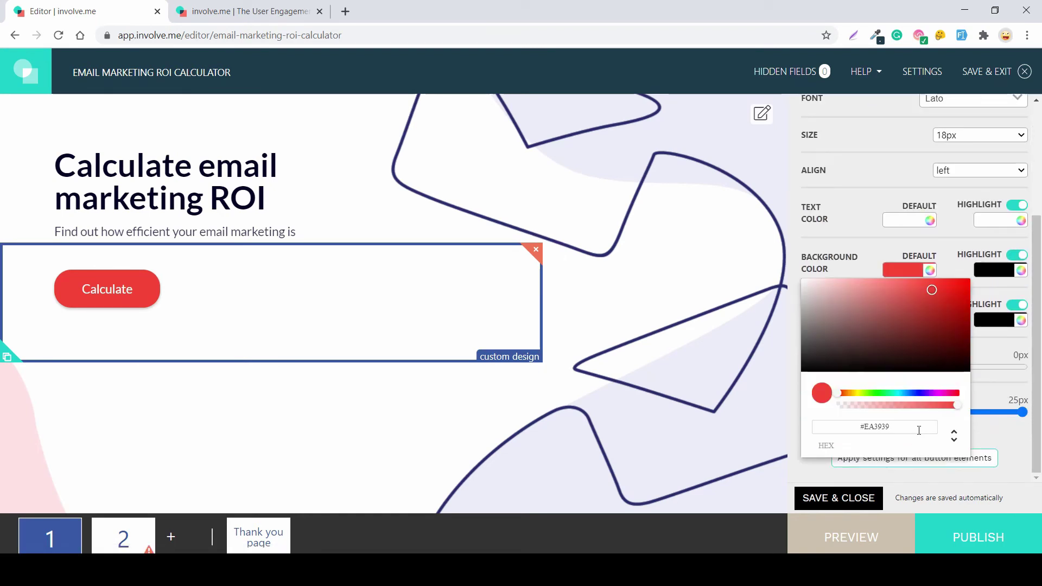
pyautogui.tripleClick(919, 430)
# - Set the general project design's elements color to the copied red #EA3939
pyautogui.click(760, 115)
pyautogui.scroll(-5, 917, 314)
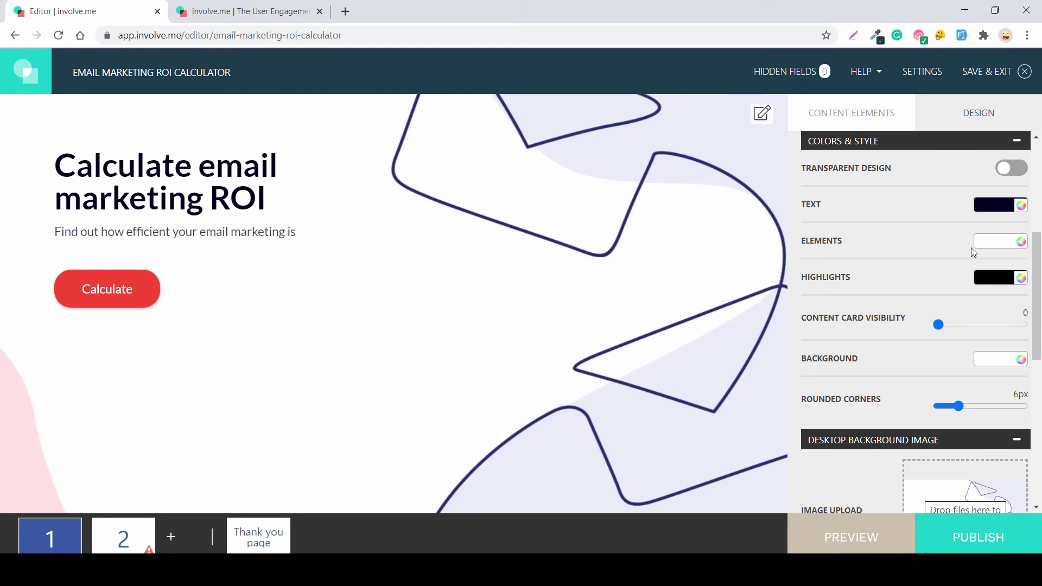
pyautogui.click(985, 242)
pyautogui.tripleClick(872, 393)
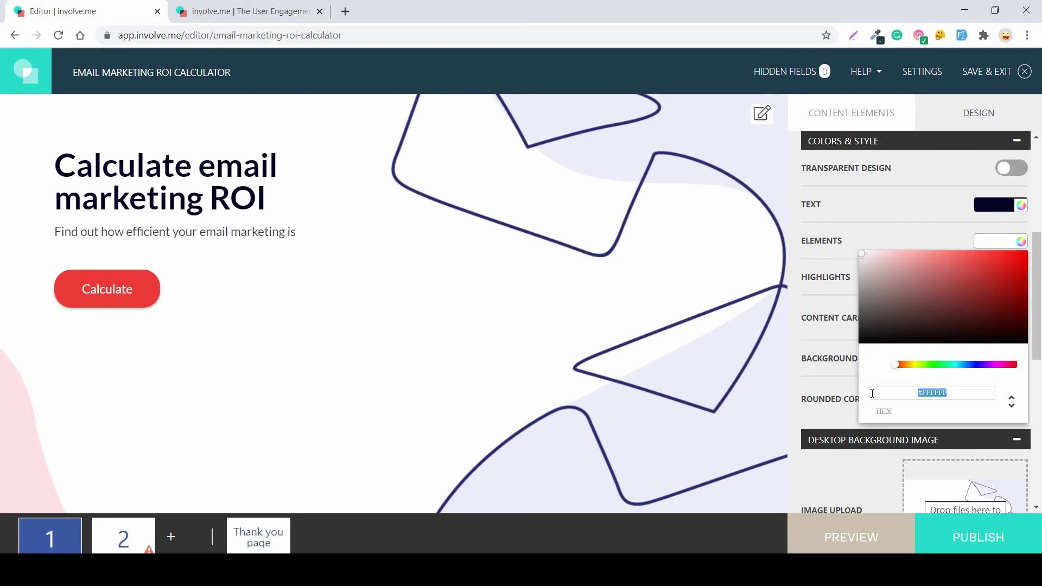
pyautogui.hotkey('ctrl', 'v')
pyautogui.click(861, 223)
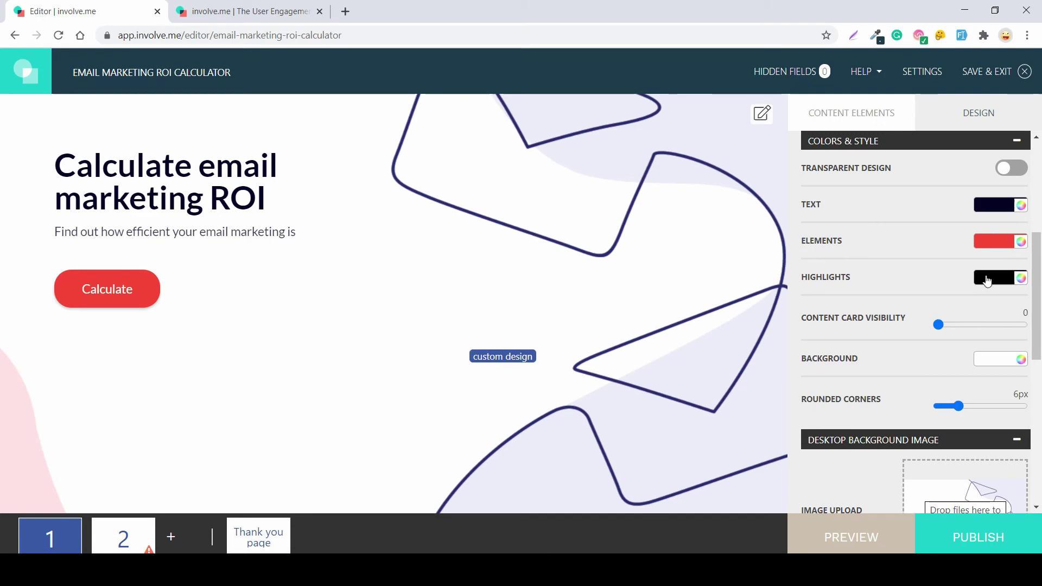
# - Set the general project design's highlights color to the same red #EA3939
pyautogui.click(986, 279)
pyautogui.tripleClick(960, 430)
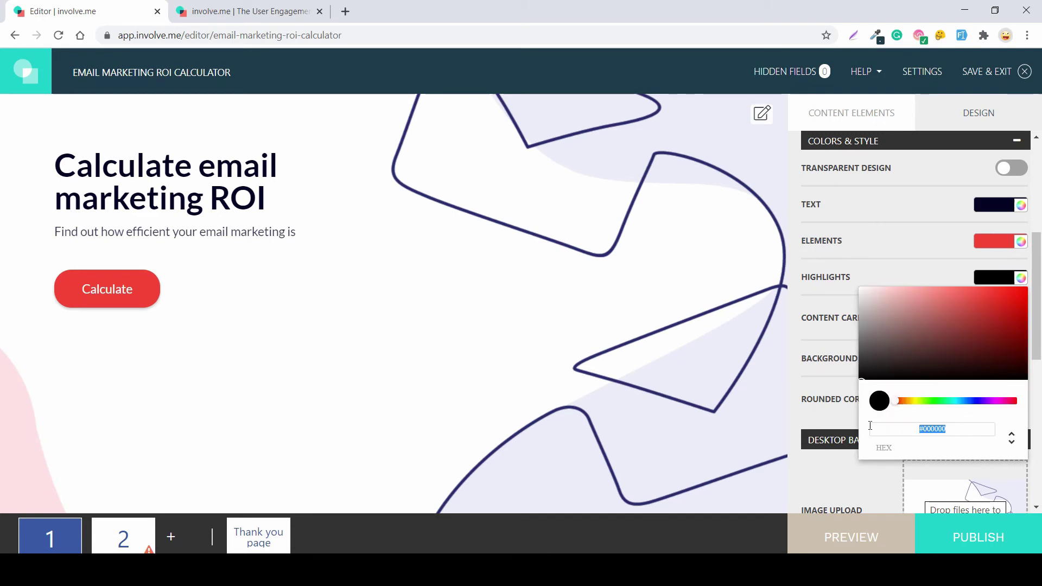
pyautogui.hotkey('ctrl', 'v')
pyautogui.click(903, 241)
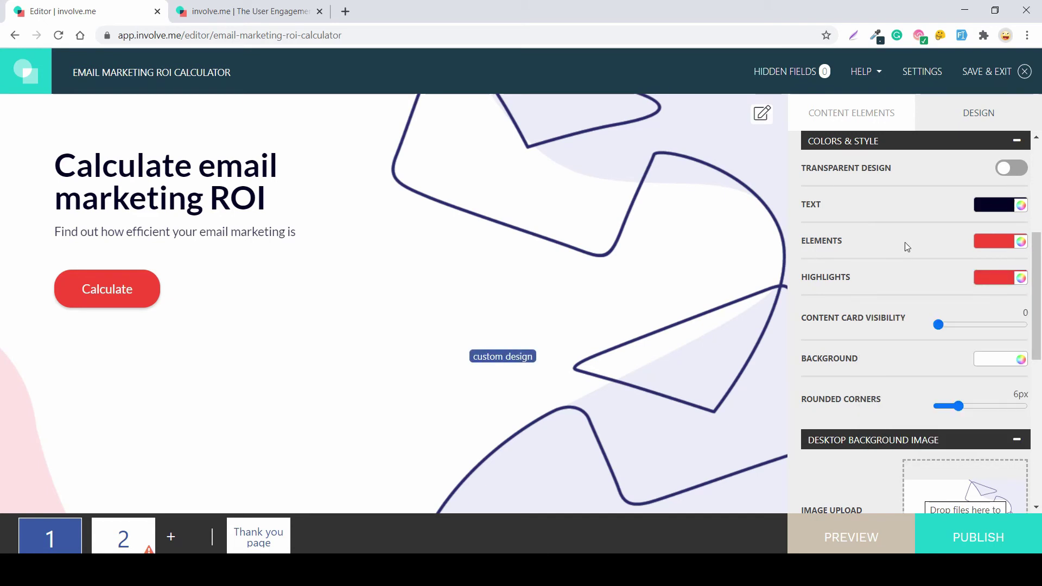
# - Replace the question text of page 2's slider with "How much revenue came from emails?"
pyautogui.click(124, 538)
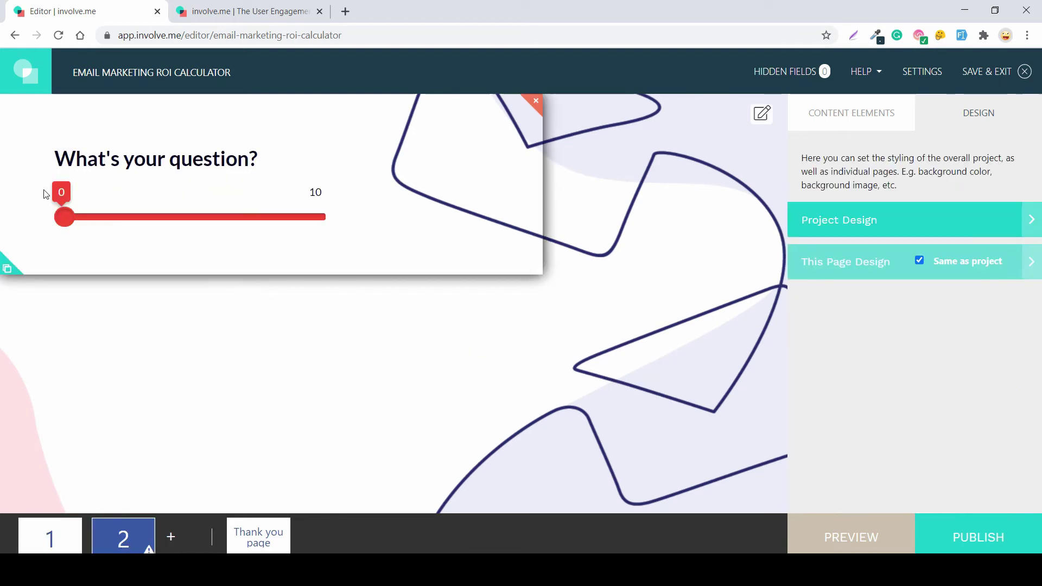
pyautogui.click(228, 175)
pyautogui.click(932, 244)
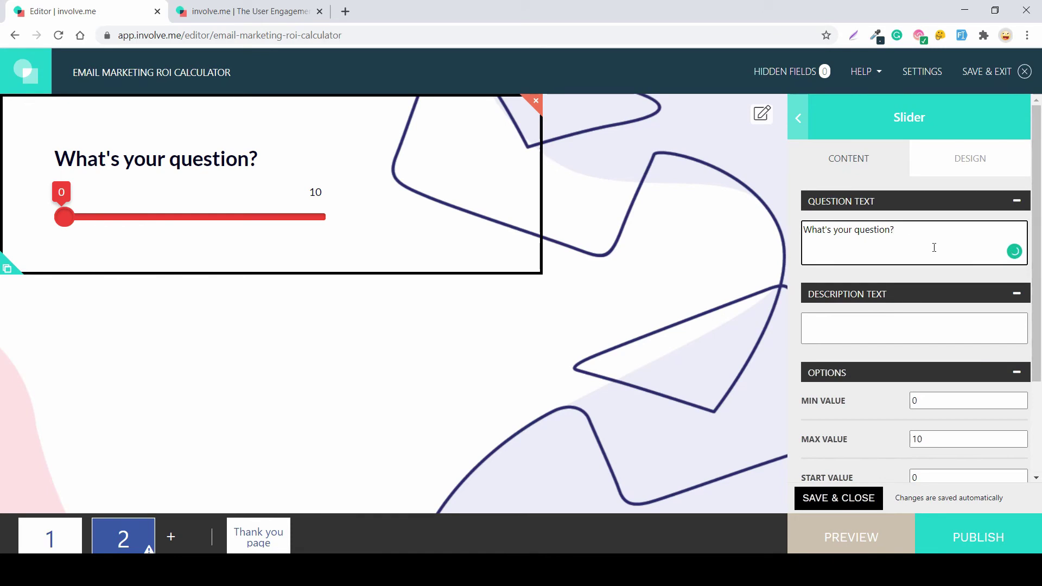
pyautogui.press('BackSpace')
pyautogui.press('BackSpace')
pyautogui.press('BackSpace')
pyautogui.press('BackSpace')
pyautogui.press('BackSpace')
pyautogui.press('BackSpace')
pyautogui.press('BackSpace')
pyautogui.press('BackSpace')
pyautogui.press('BackSpace')
pyautogui.press('BackSpace')
pyautogui.press('BackSpace')
pyautogui.press('BackSpace')
pyautogui.press('BackSpace')
pyautogui.press('BackSpace')
pyautogui.press('BackSpace')
pyautogui.press('BackSpace')
pyautogui.press('BackSpace')
pyautogui.press('BackSpace')
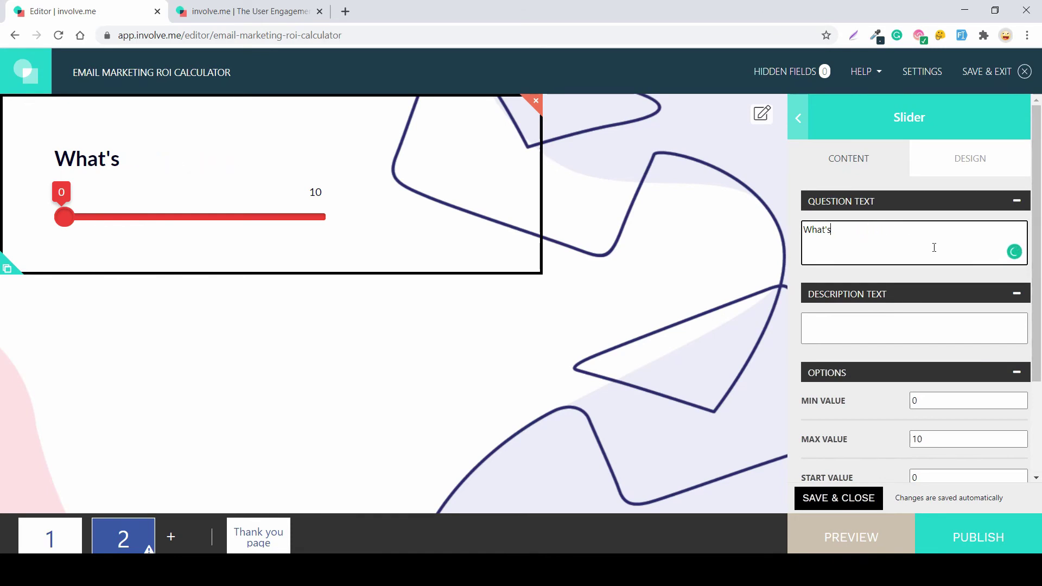
pyautogui.press('BackSpace')
pyautogui.press('BackSpace')
pyautogui.press('BackSpace')
pyautogui.write('H')
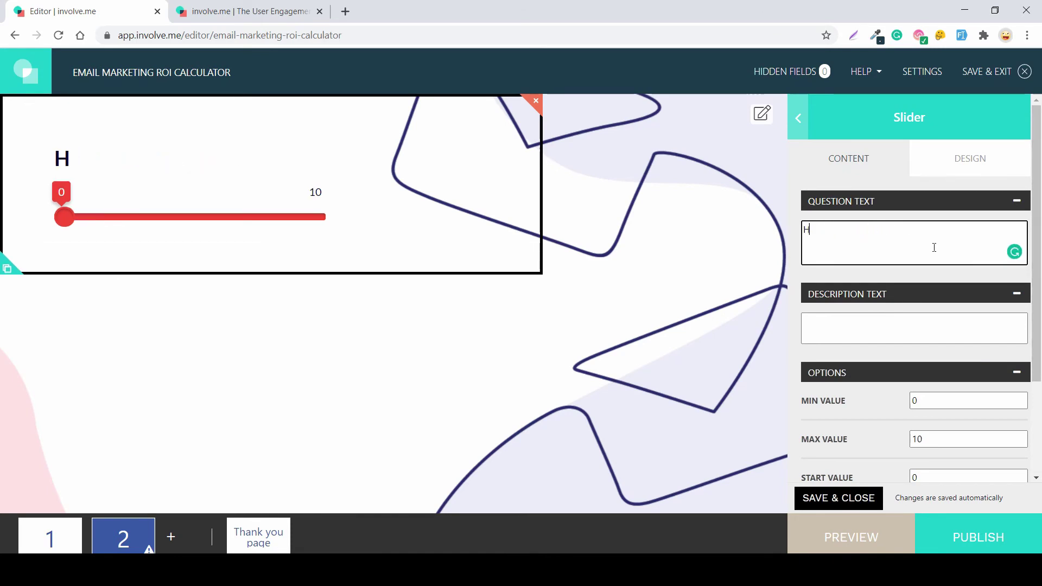
pyautogui.write('ow much revenue')
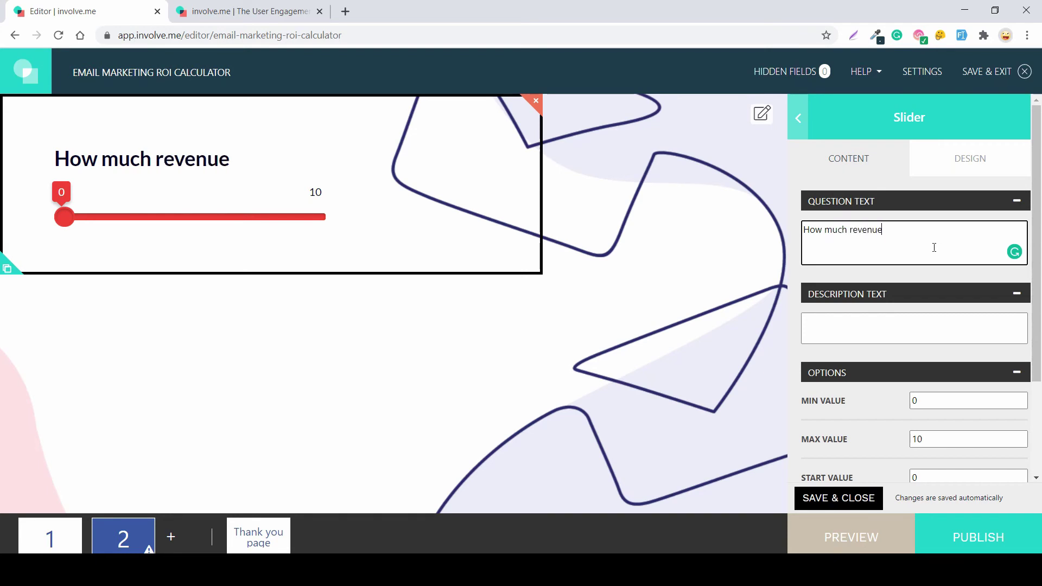
pyautogui.write(' came f')
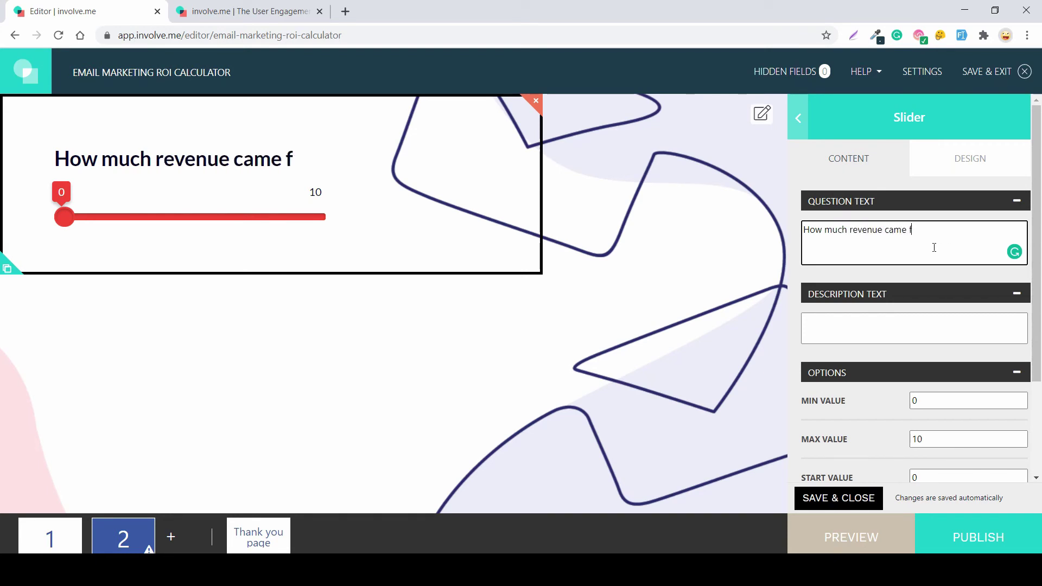
pyautogui.write('rom emails?')
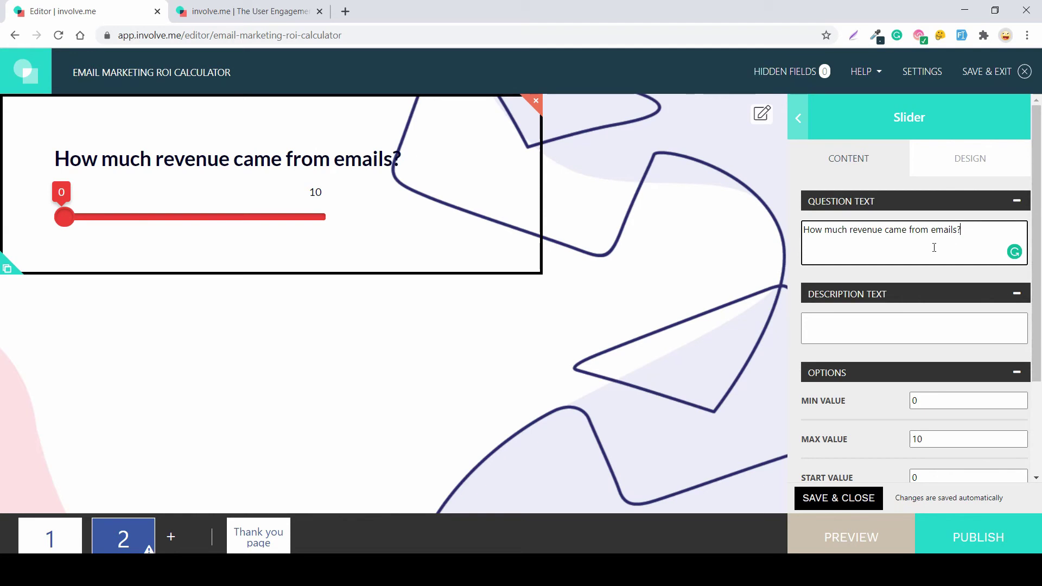
# - Set the email revenue slider's maximum value to 20000 and show its values with a $ prefix
pyautogui.scroll(-3, 927, 229)
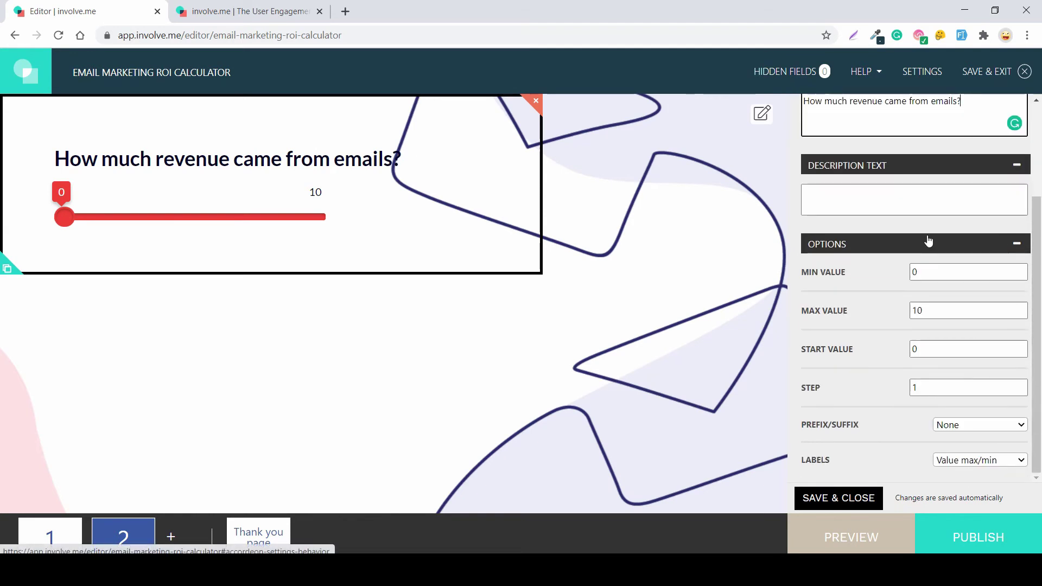
pyautogui.click(941, 309)
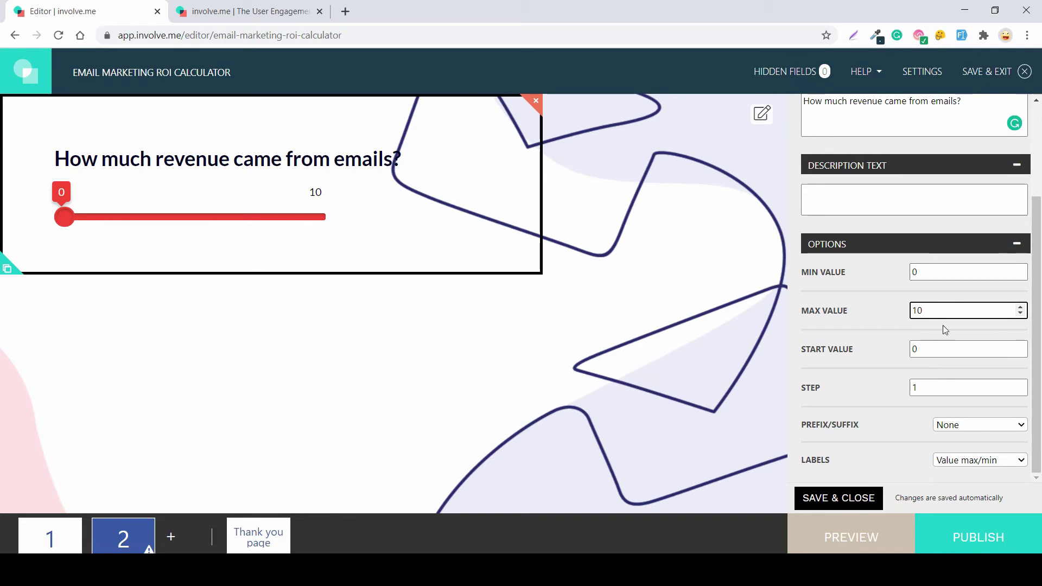
pyautogui.press('BackSpace')
pyautogui.press('BackSpace')
pyautogui.write('20000')
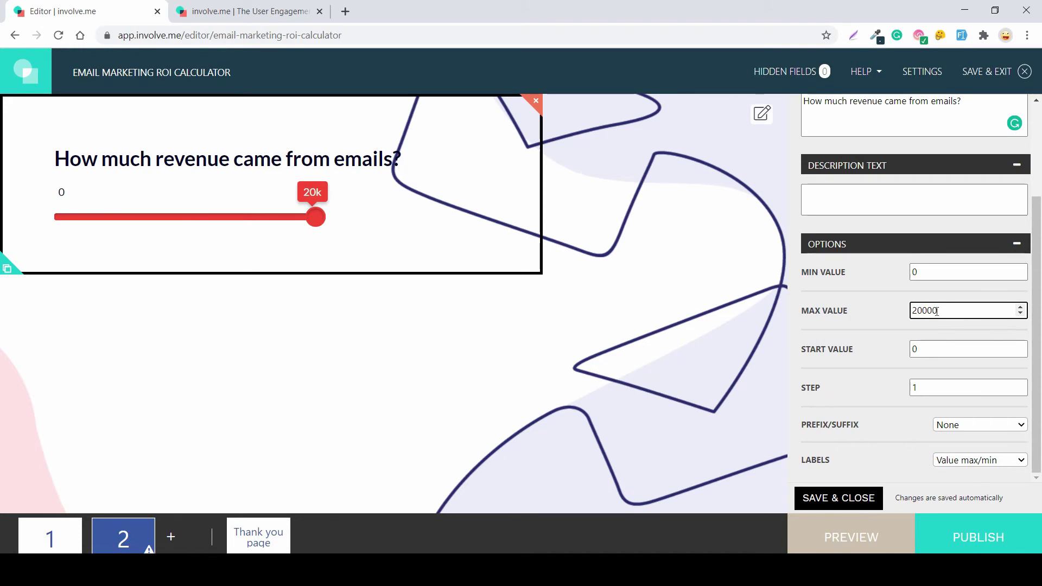
pyautogui.doubleClick(936, 310)
pyautogui.click(890, 393)
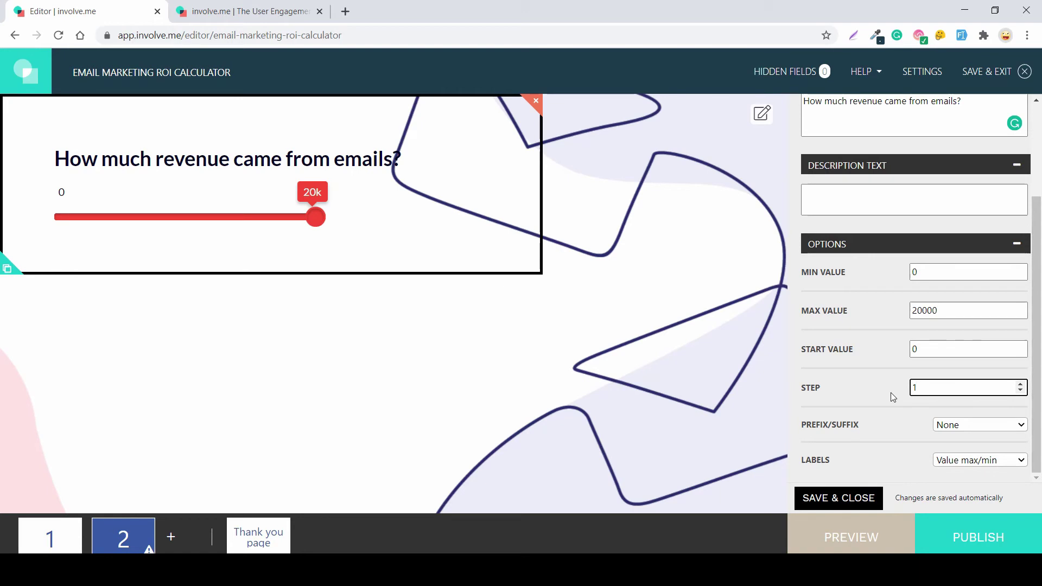
pyautogui.click(972, 425)
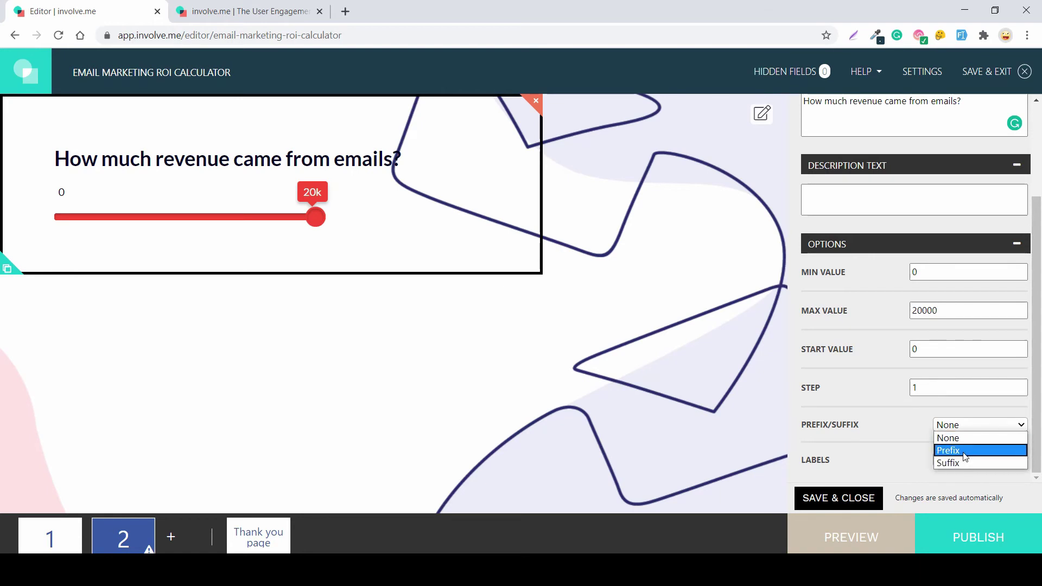
pyautogui.click(964, 452)
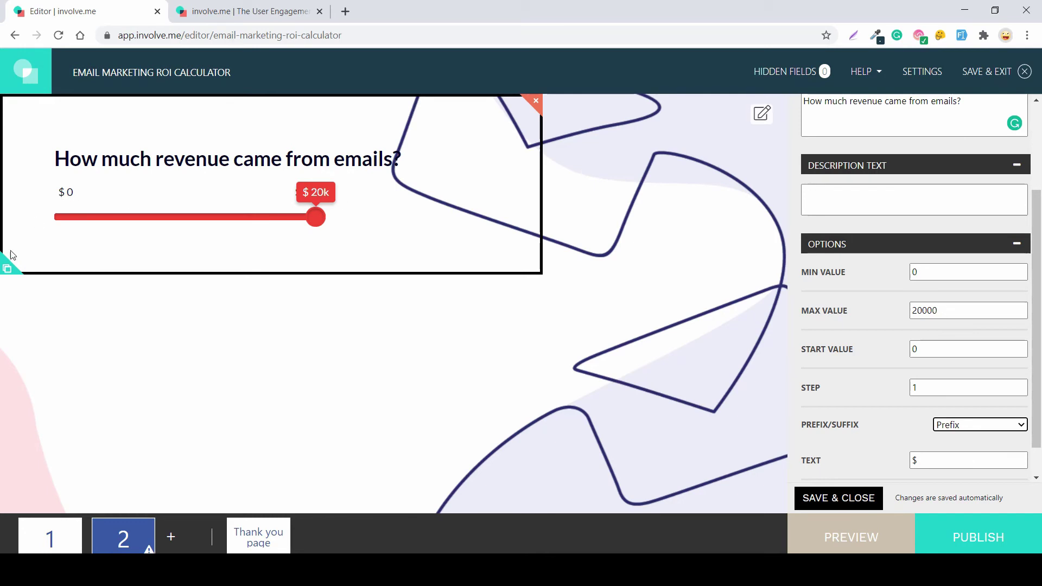
# - Duplicate the revenue slider and replace the copy's question text with "What's your email marketing budget?"
pyautogui.click(7, 269)
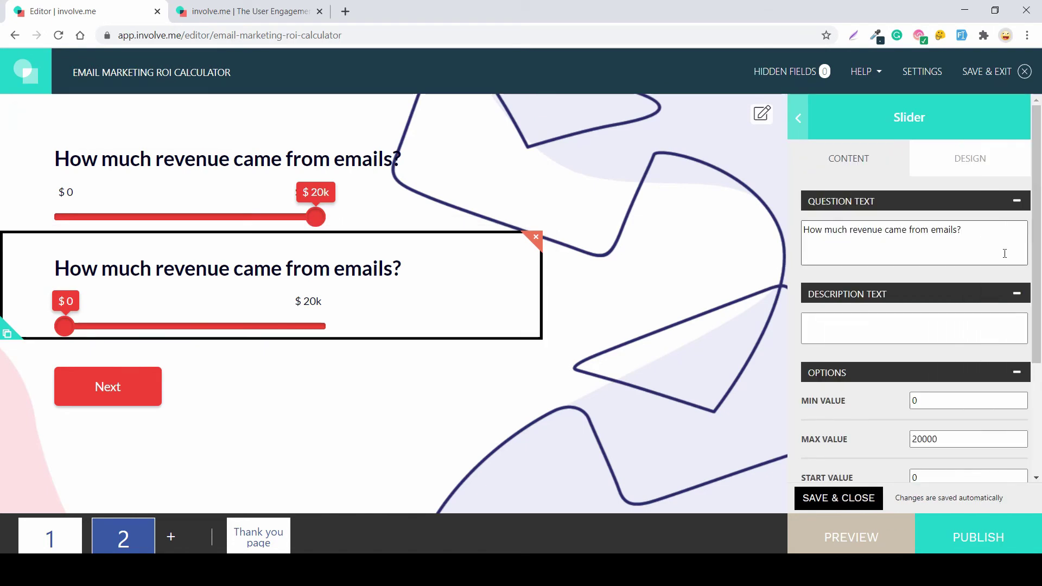
pyautogui.moveTo(977, 230); pyautogui.dragTo(906, 230)
pyautogui.hotkey('ctrl', 'a')
pyautogui.press('BackSpace')
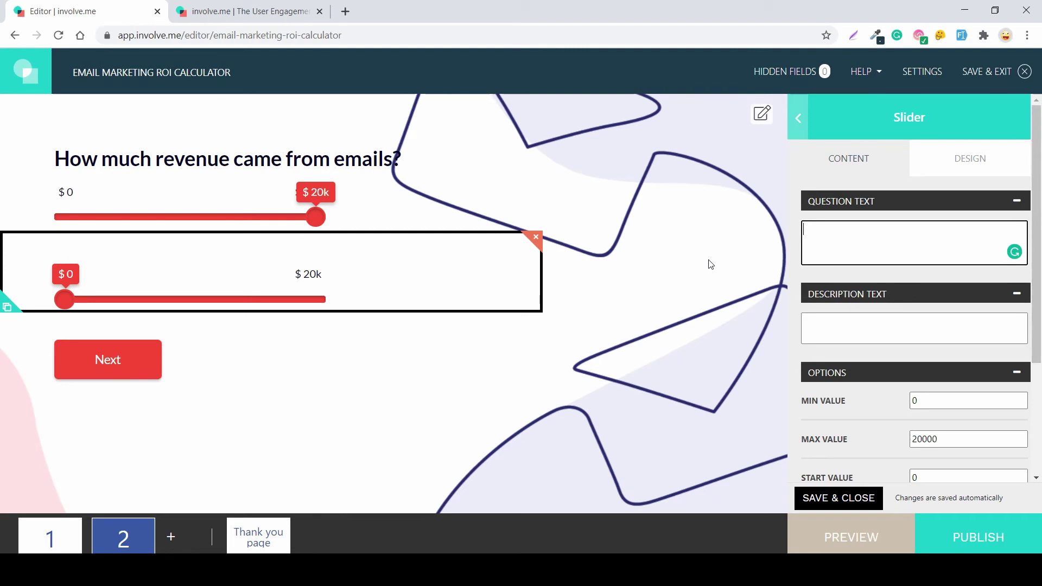
pyautogui.write("What's")
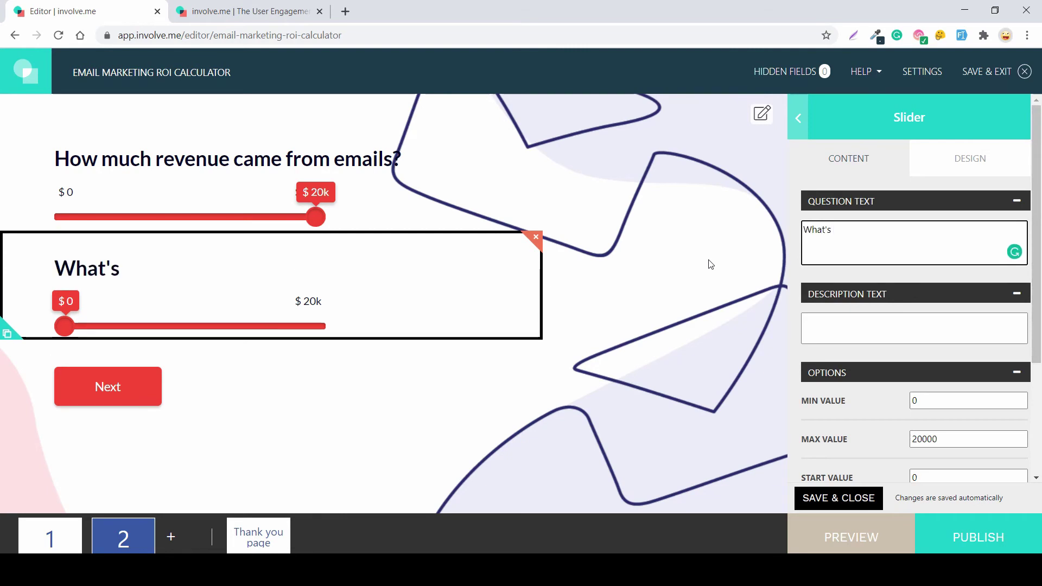
pyautogui.write(' your email')
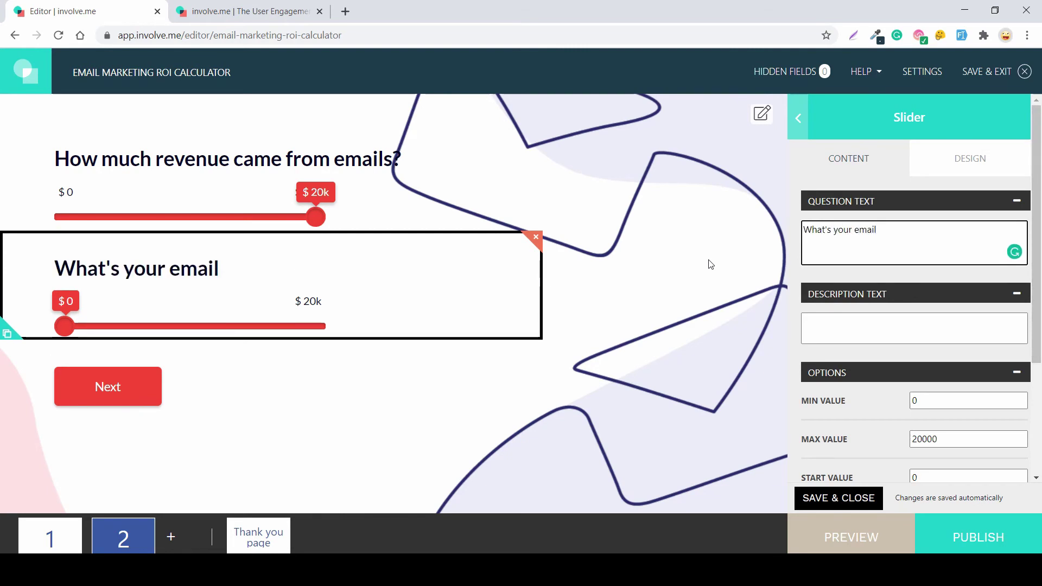
pyautogui.write(' marketing ')
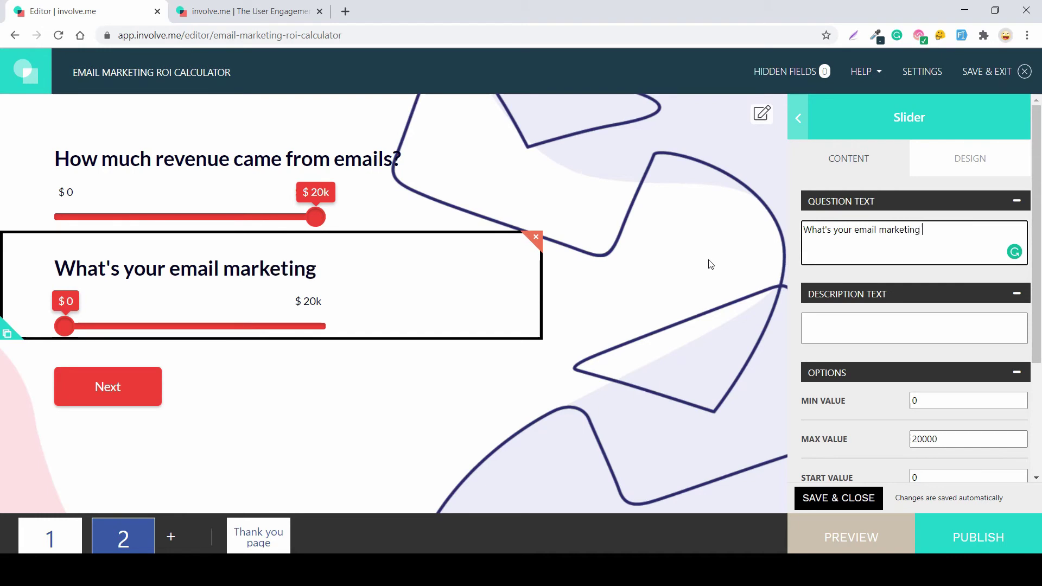
pyautogui.write('budget?')
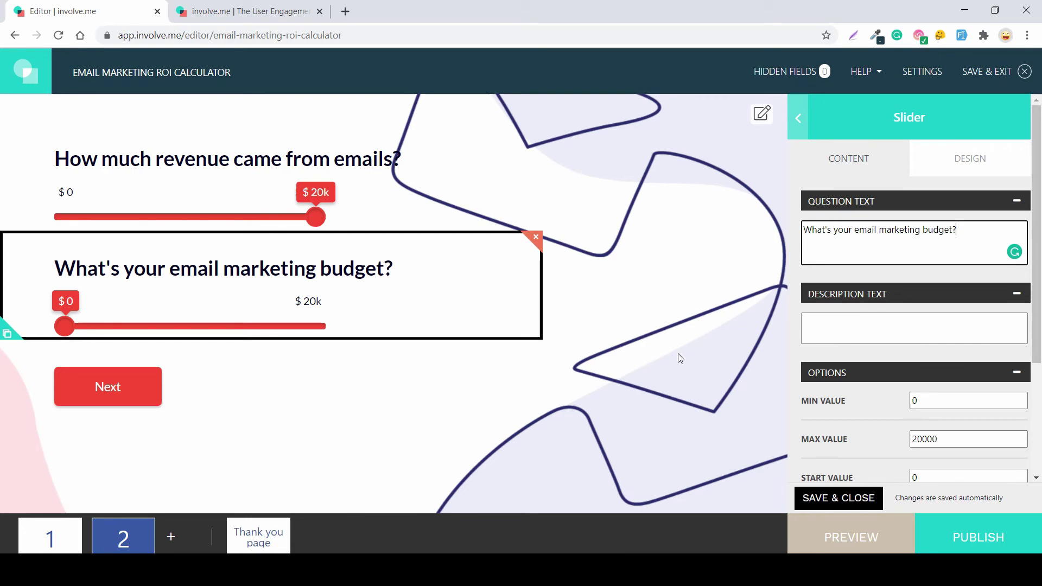
pyautogui.click(678, 353)
# - Apply the custom design settings of page 1's Calculate button to all button elements in the project
pyautogui.click(102, 392)
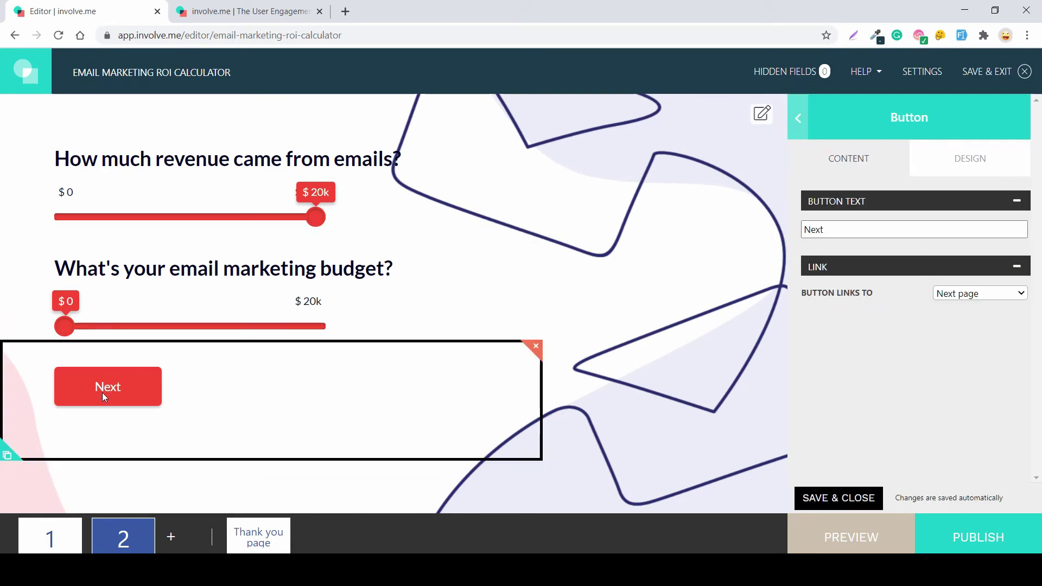
pyautogui.click(48, 537)
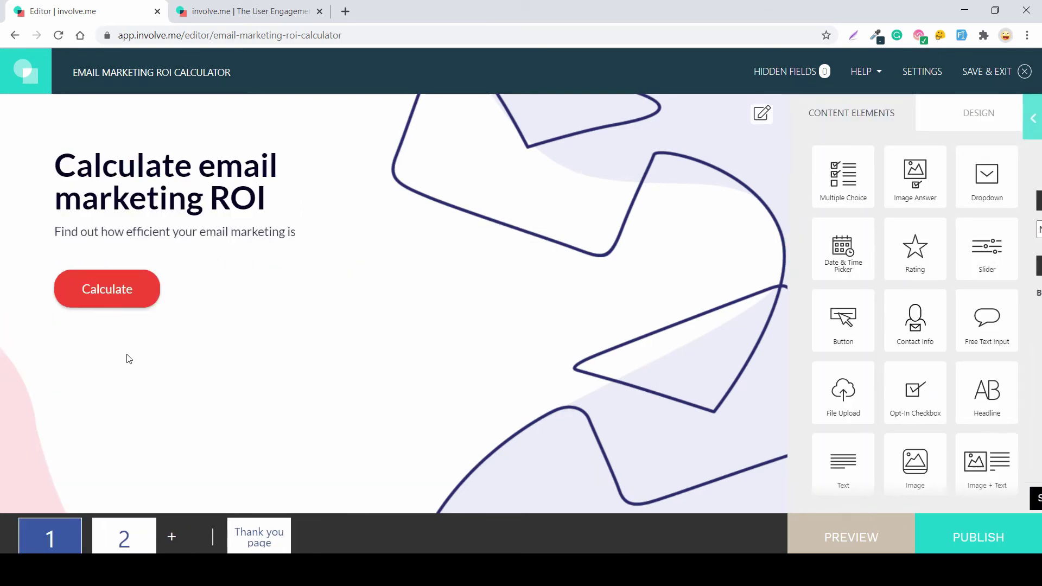
pyautogui.click(115, 281)
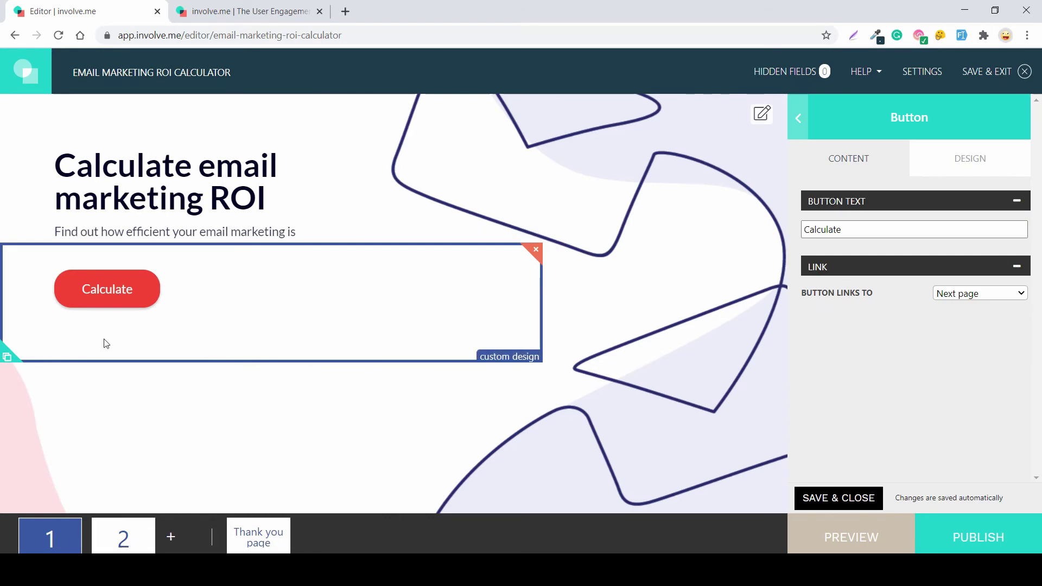
pyautogui.click(106, 524)
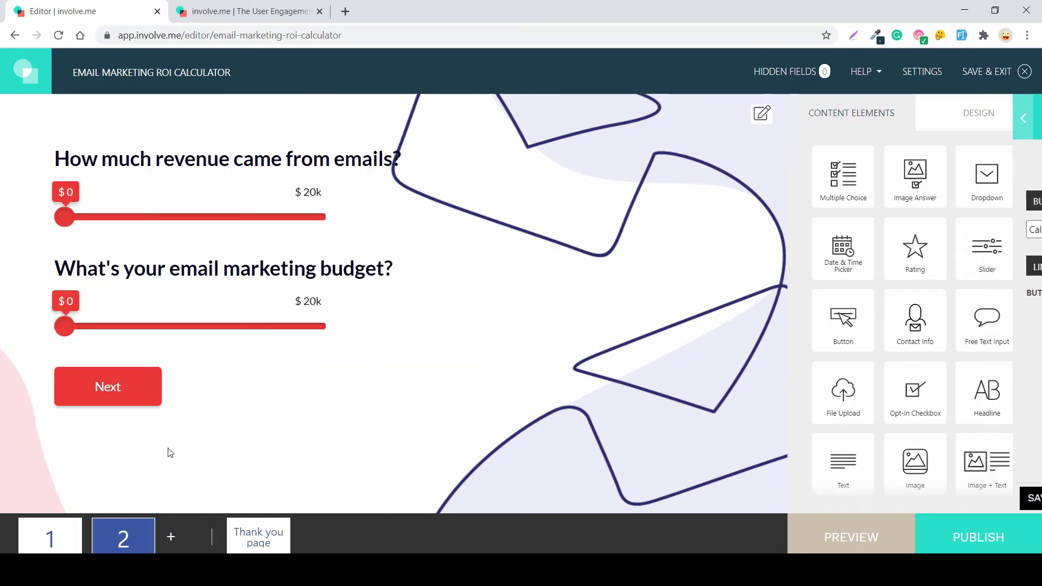
pyautogui.click(49, 536)
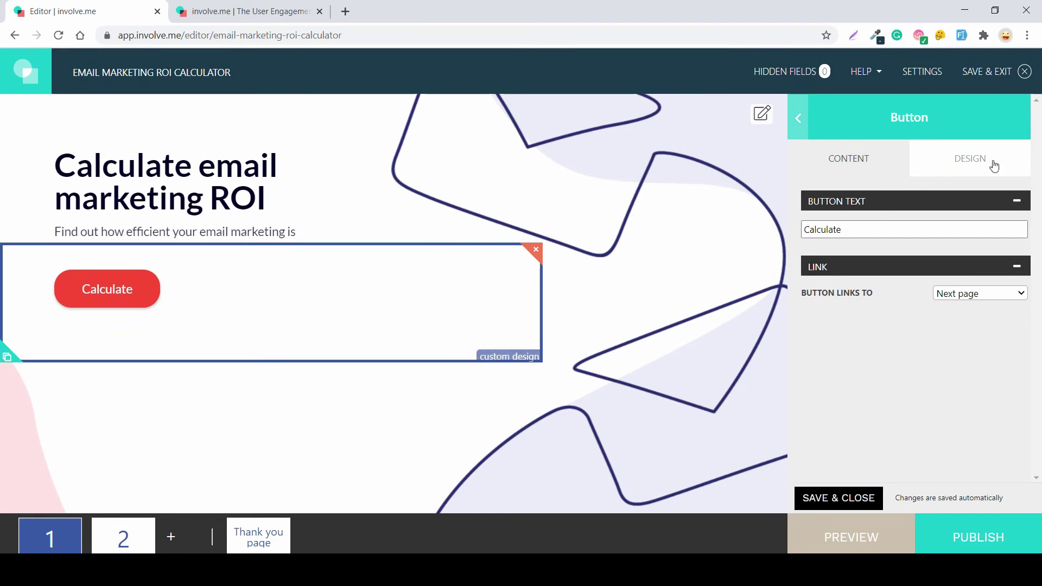
pyautogui.click(968, 171)
pyautogui.scroll(-3, 971, 424)
pyautogui.click(949, 459)
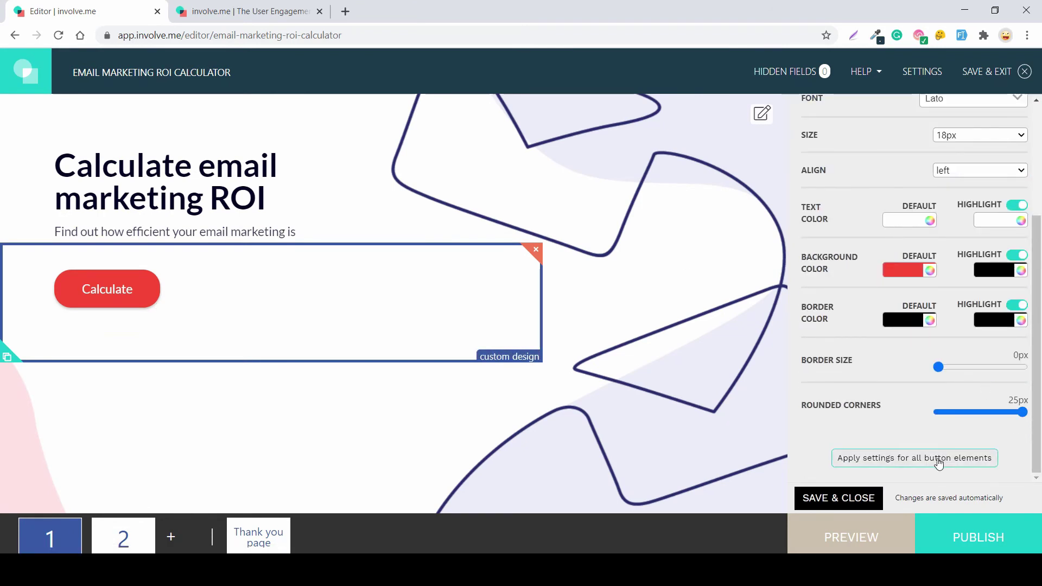
pyautogui.click(569, 400)
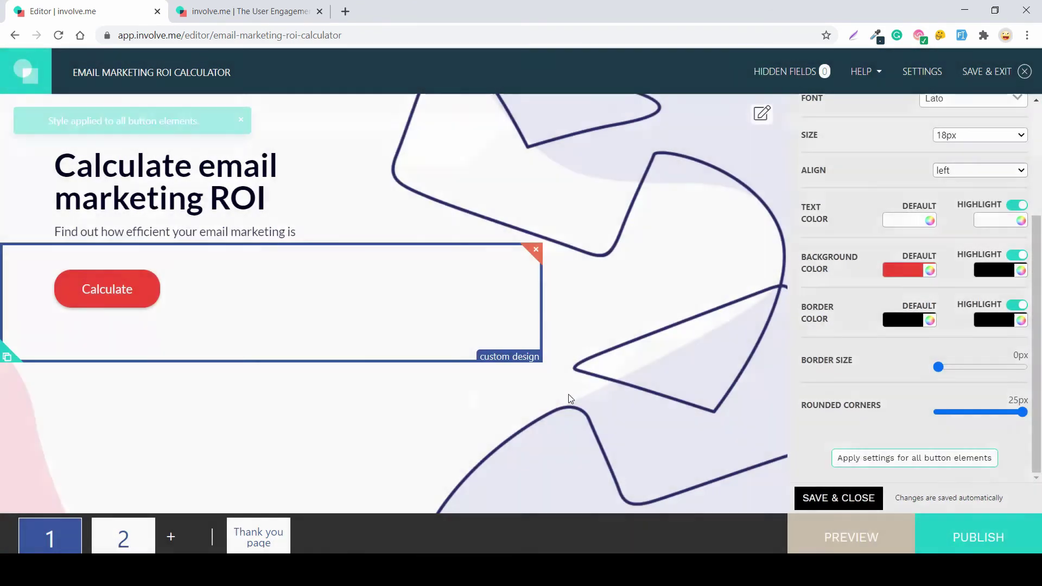
# - Change the text of page 2's Next button to "Calculate"
pyautogui.click(135, 530)
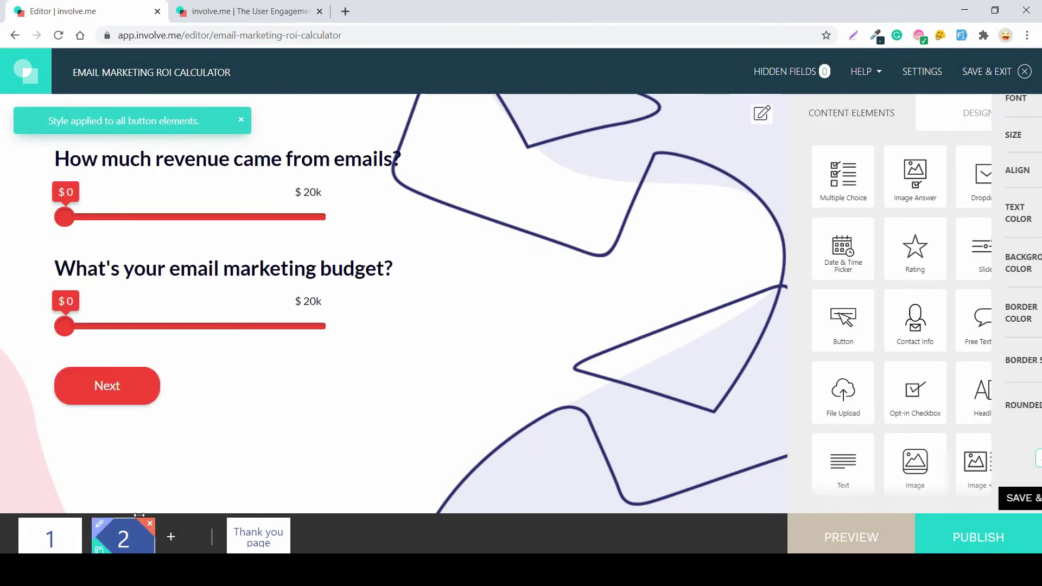
pyautogui.click(124, 380)
pyautogui.click(934, 226)
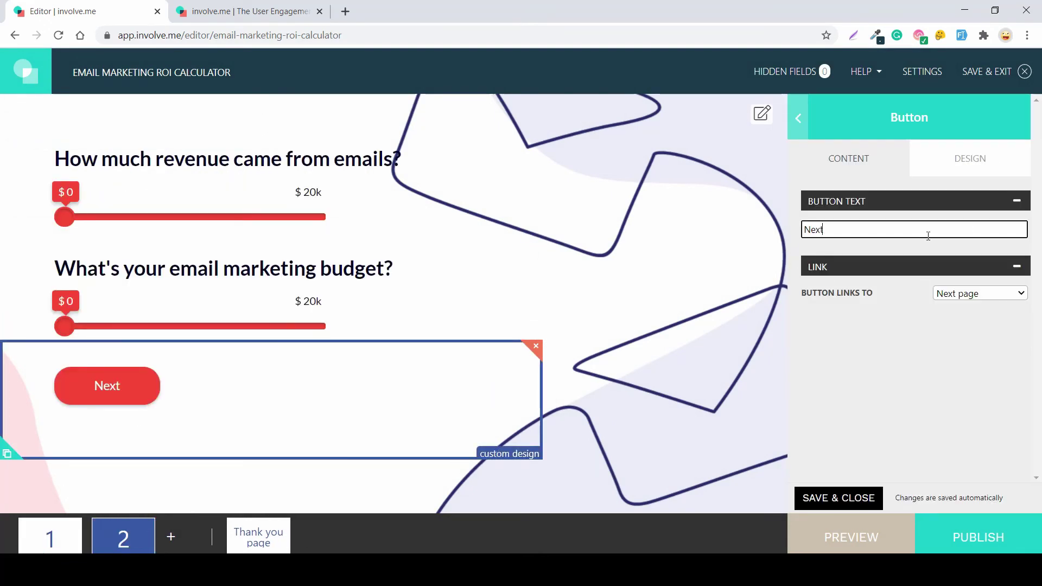
pyautogui.press('BackSpace')
pyautogui.press('BackSpace')
pyautogui.press('BackSpace')
pyautogui.press('BackSpace')
pyautogui.write('Calculate')
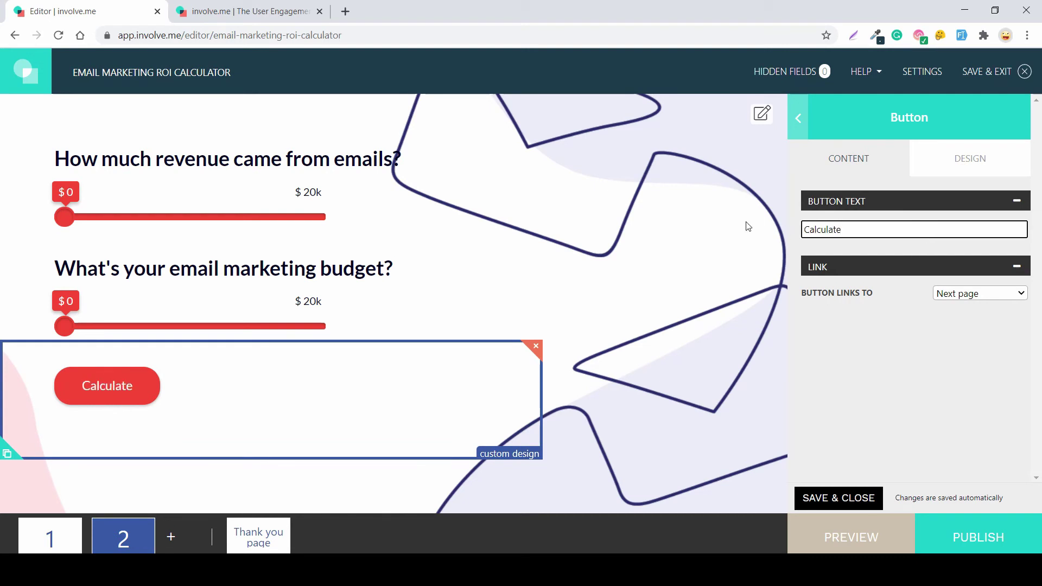
pyautogui.click(605, 270)
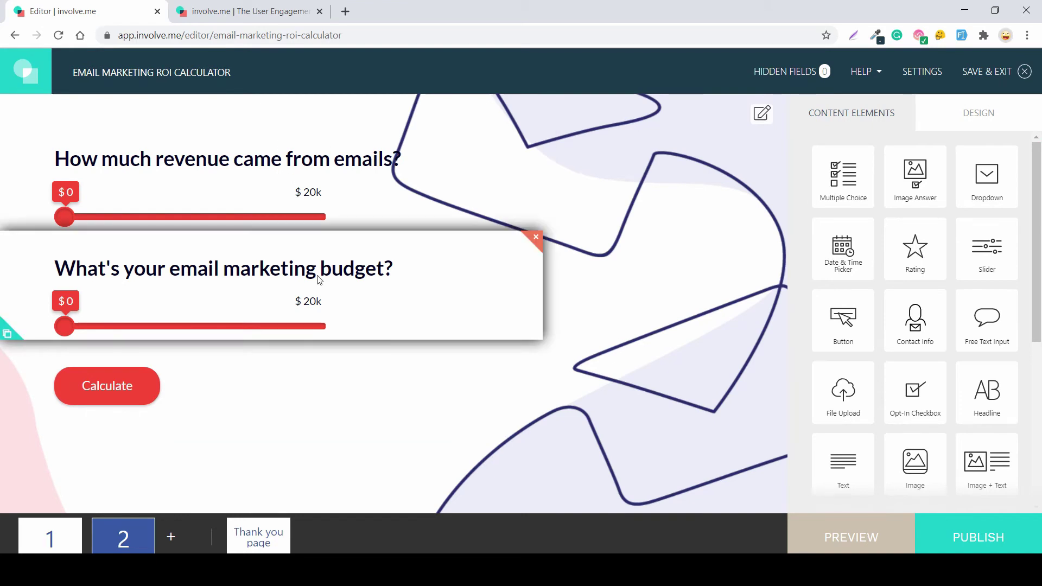
# - Set the question size in the general project design to Small
pyautogui.click(54, 544)
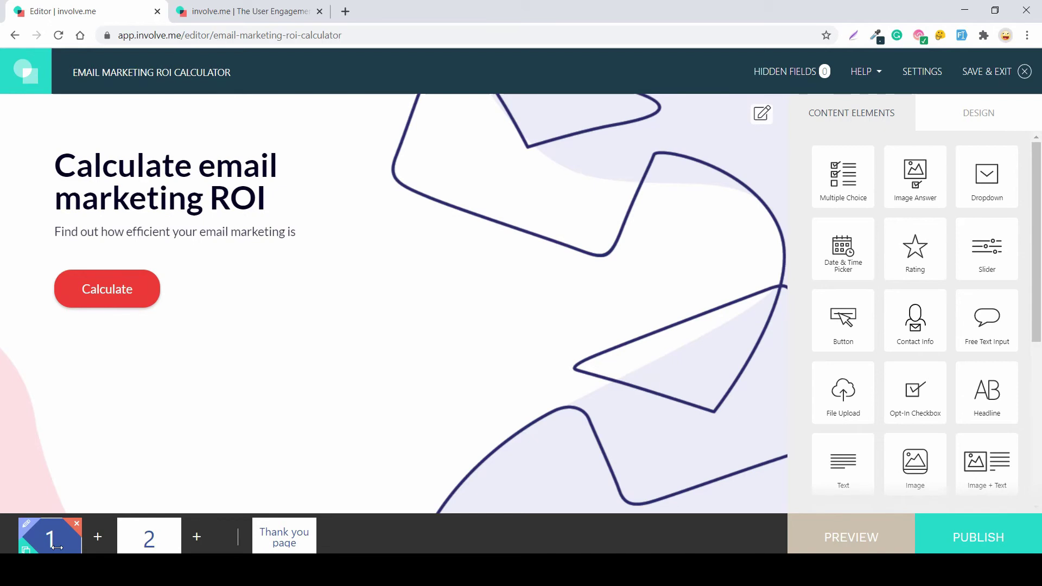
pyautogui.click(123, 538)
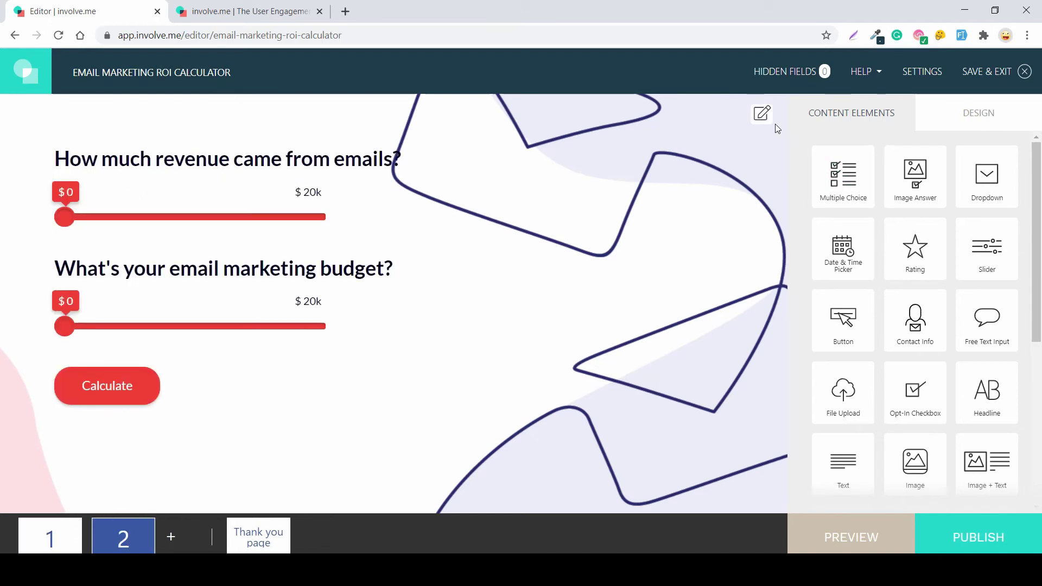
pyautogui.click(762, 113)
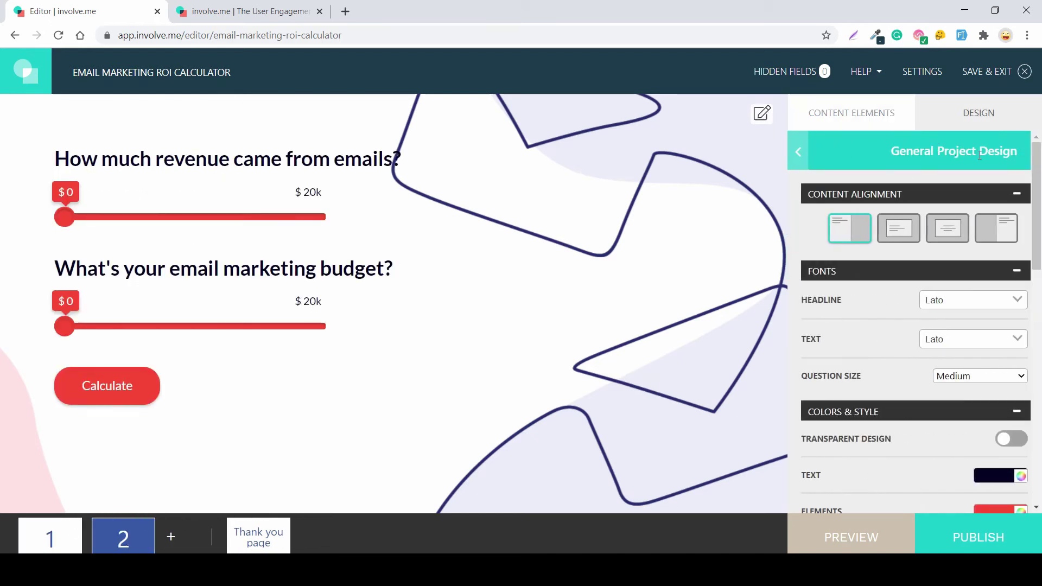
pyautogui.scroll(-2, 871, 301)
pyautogui.moveTo(811, 290); pyautogui.dragTo(961, 296)
pyautogui.click(960, 286)
pyautogui.click(963, 300)
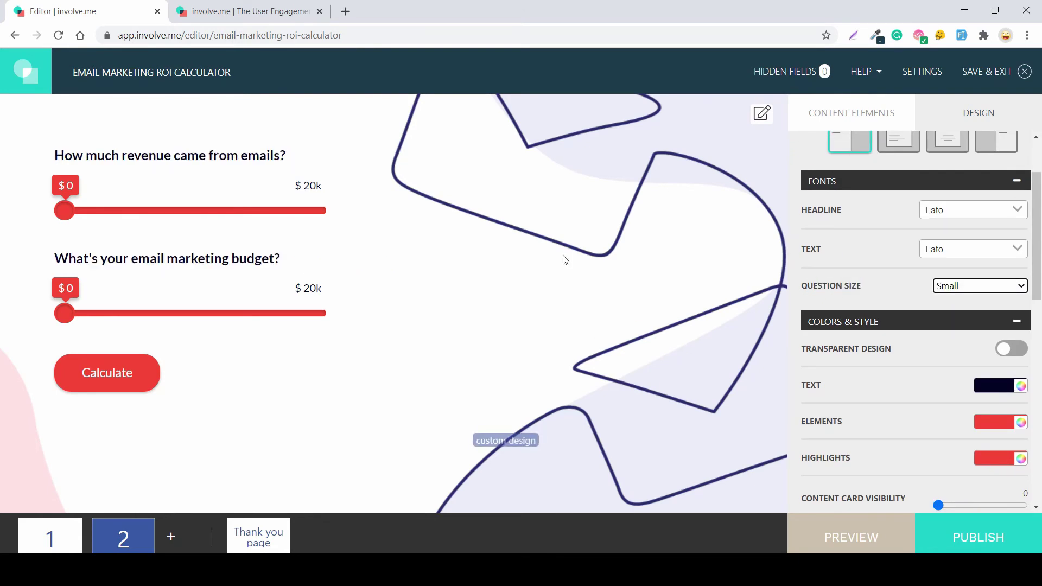
pyautogui.click(562, 259)
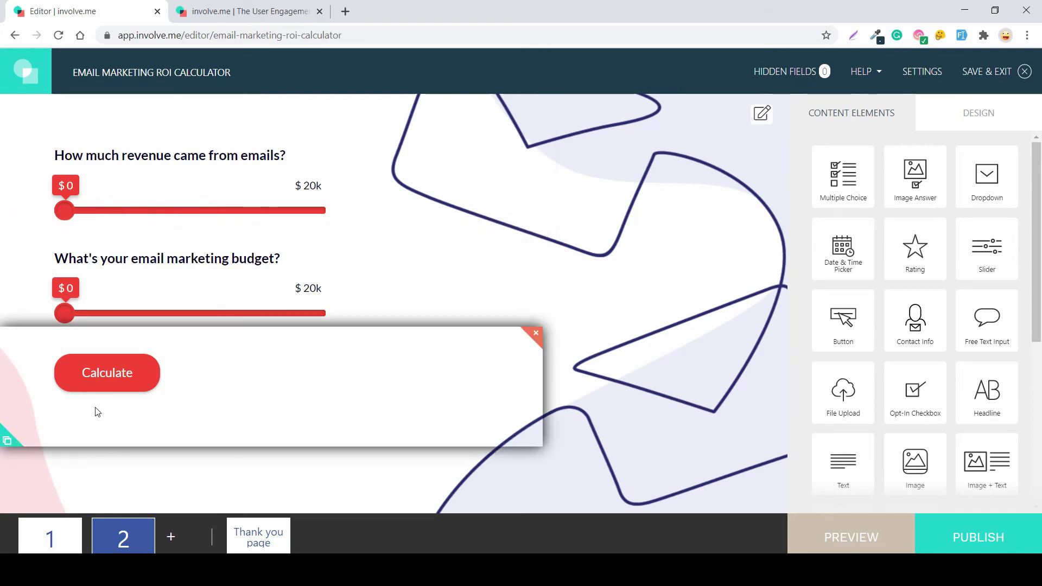
# - Add a Calculator element to the Thank You page and replace the text before its result with "$"
pyautogui.click(52, 537)
pyautogui.click(129, 547)
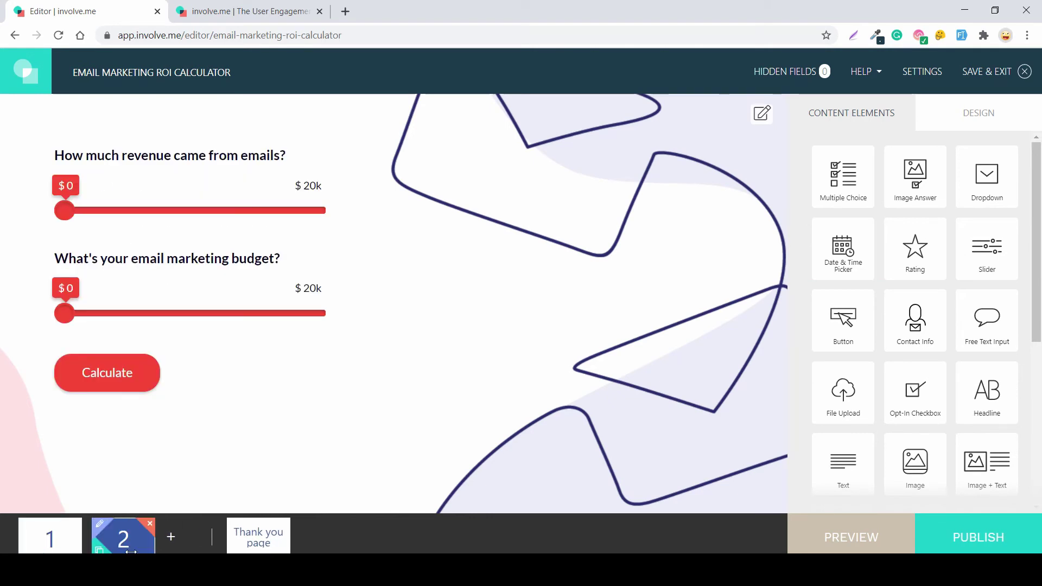
pyautogui.click(271, 548)
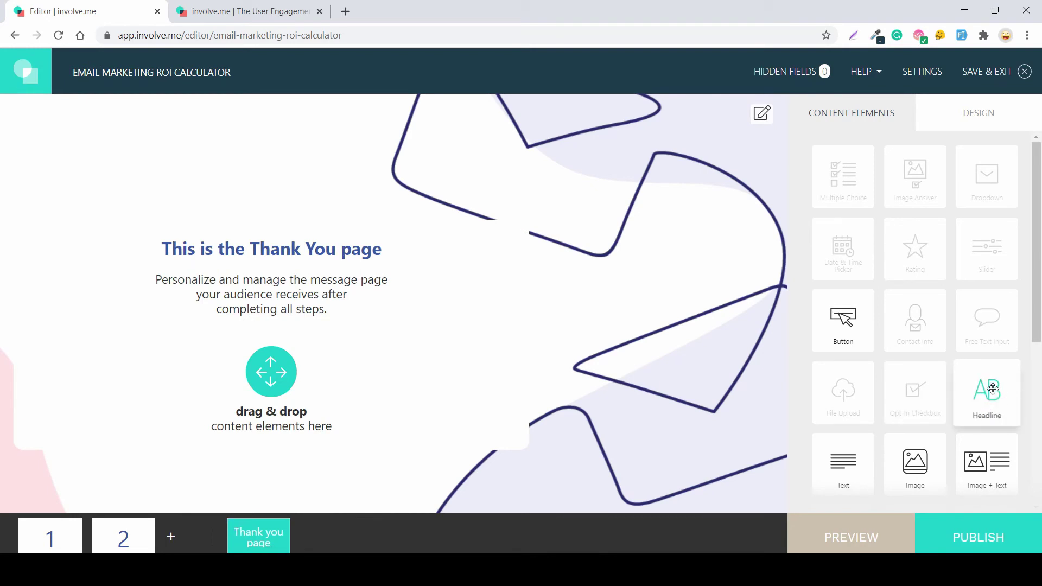
pyautogui.scroll(-6, 895, 412)
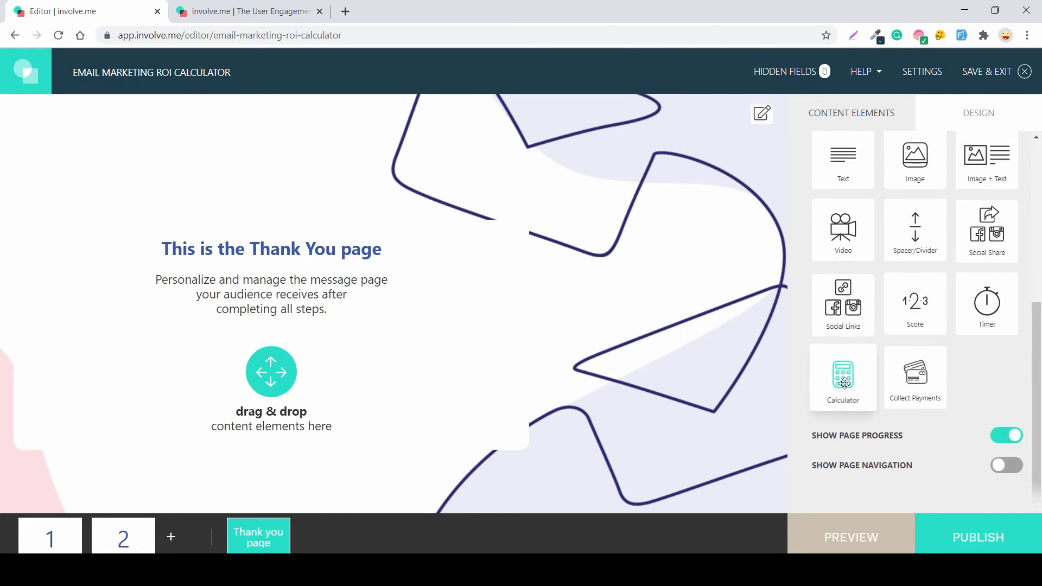
pyautogui.moveTo(843, 384); pyautogui.dragTo(256, 253)
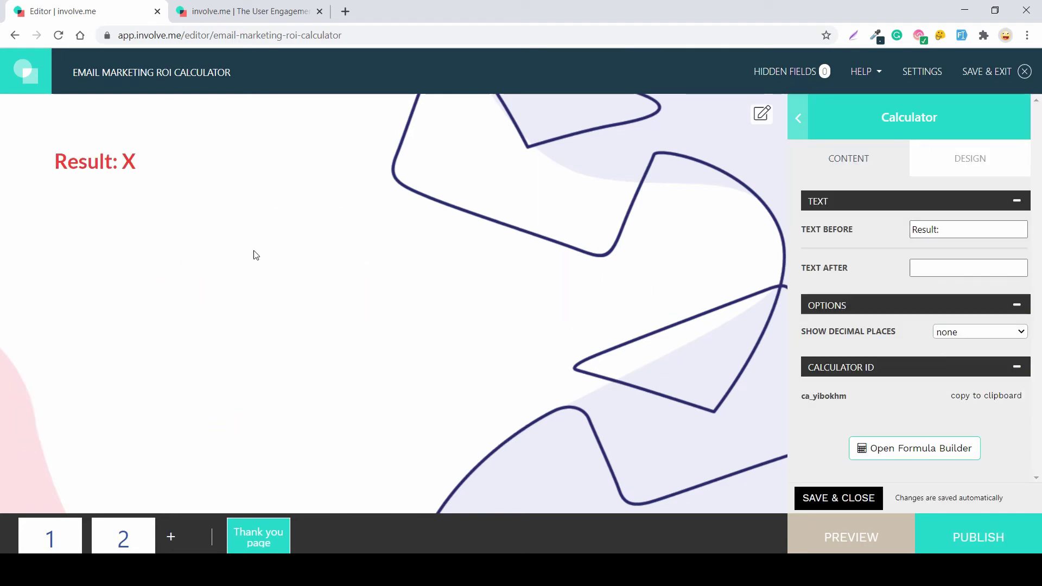
pyautogui.moveTo(944, 230); pyautogui.dragTo(881, 230)
pyautogui.press('BackSpace')
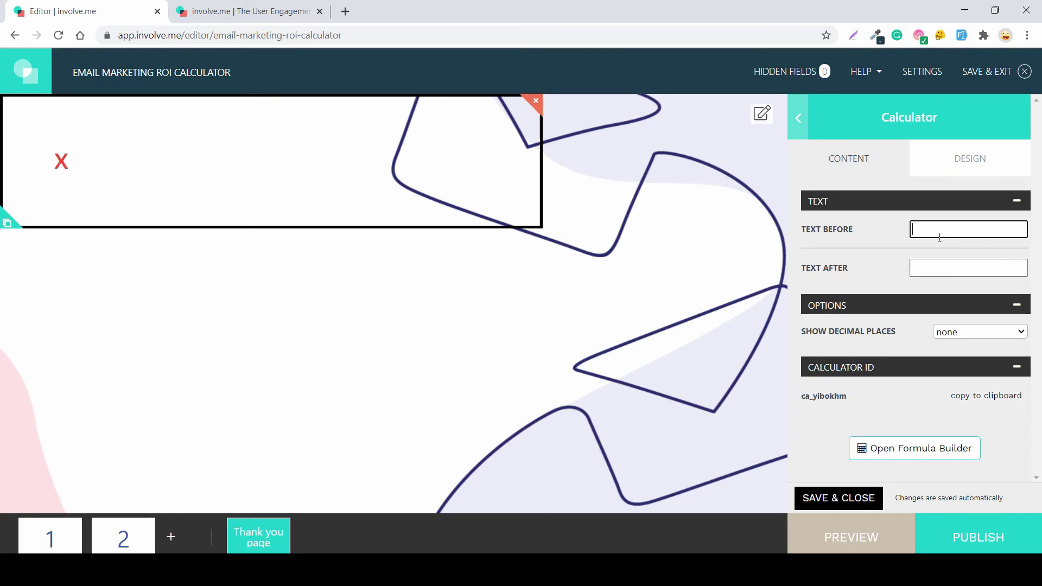
pyautogui.write('$')
# - Open the formula builder of the Thank You page's calculator and clear the whole existing formula
pyautogui.click(910, 458)
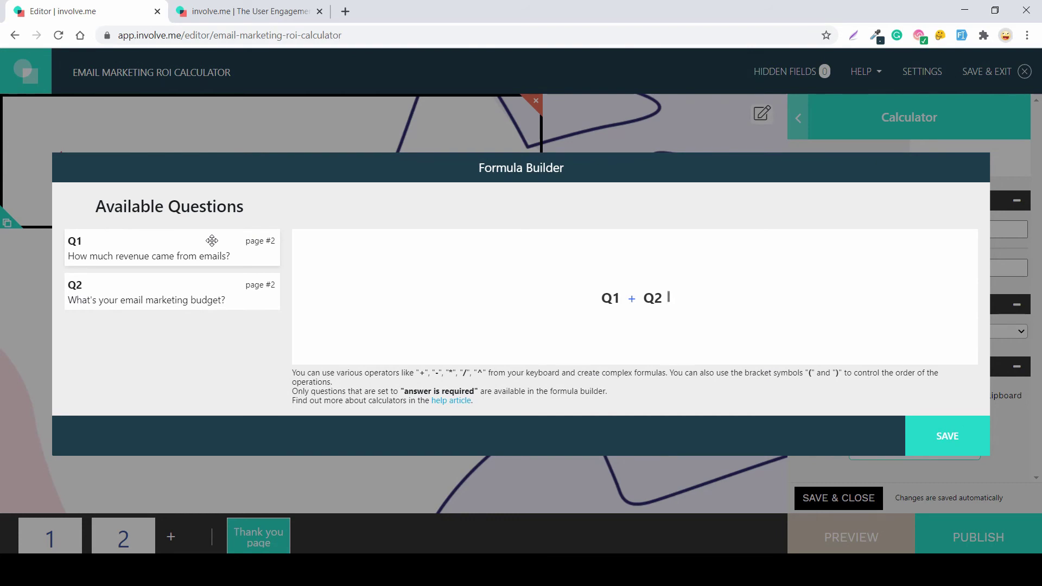
pyautogui.moveTo(212, 241); pyautogui.dragTo(576, 326)
pyautogui.click(714, 305)
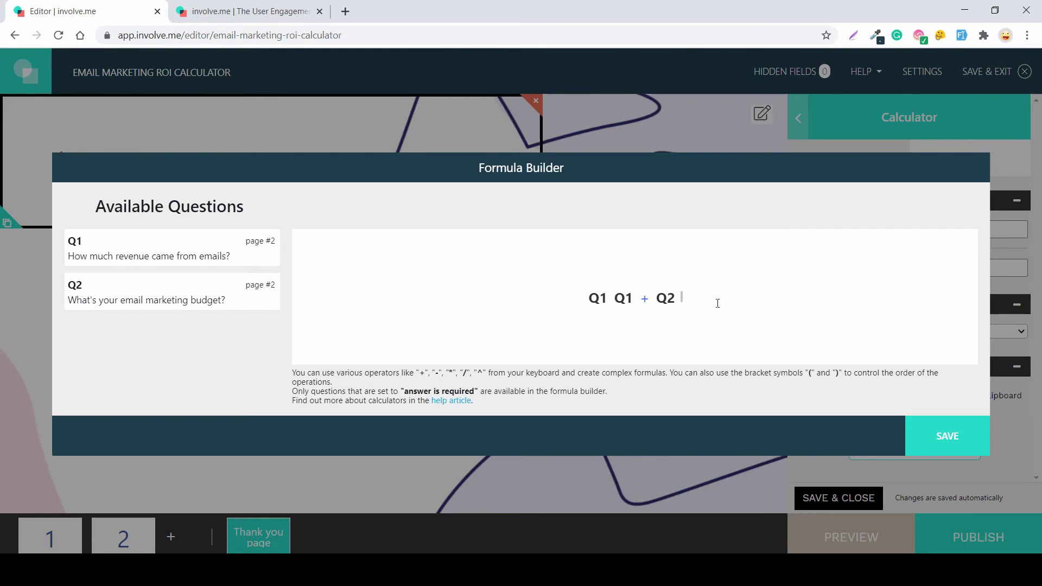
pyautogui.press('BackSpace')
pyautogui.press('BackSpace')
pyautogui.press('BackSpace')
pyautogui.press('BackSpace')
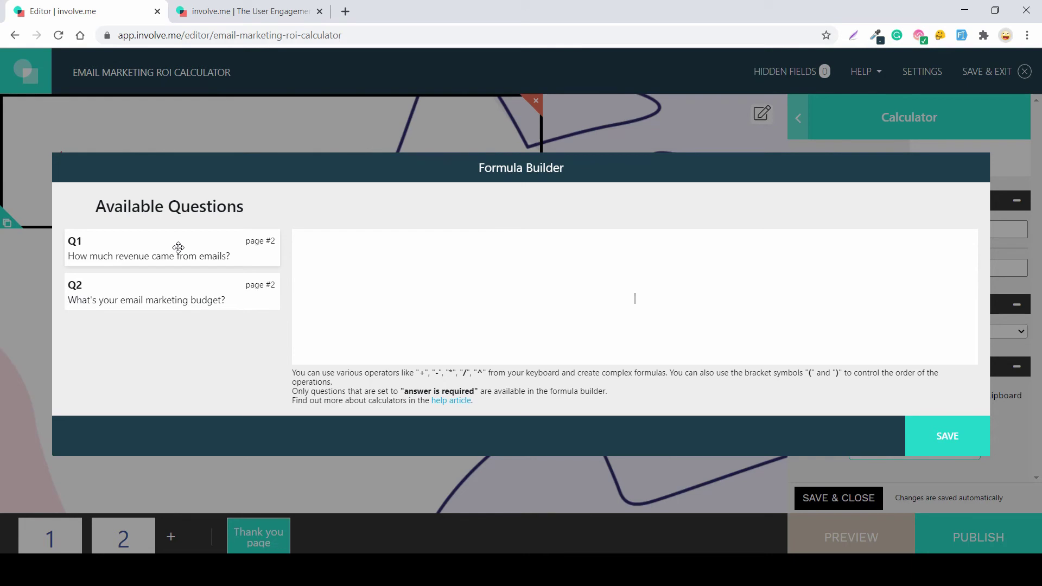
# - Build the calculator formula Q1 - Q2 / Q2 from the available questions and save it
pyautogui.moveTo(178, 247); pyautogui.dragTo(618, 286)
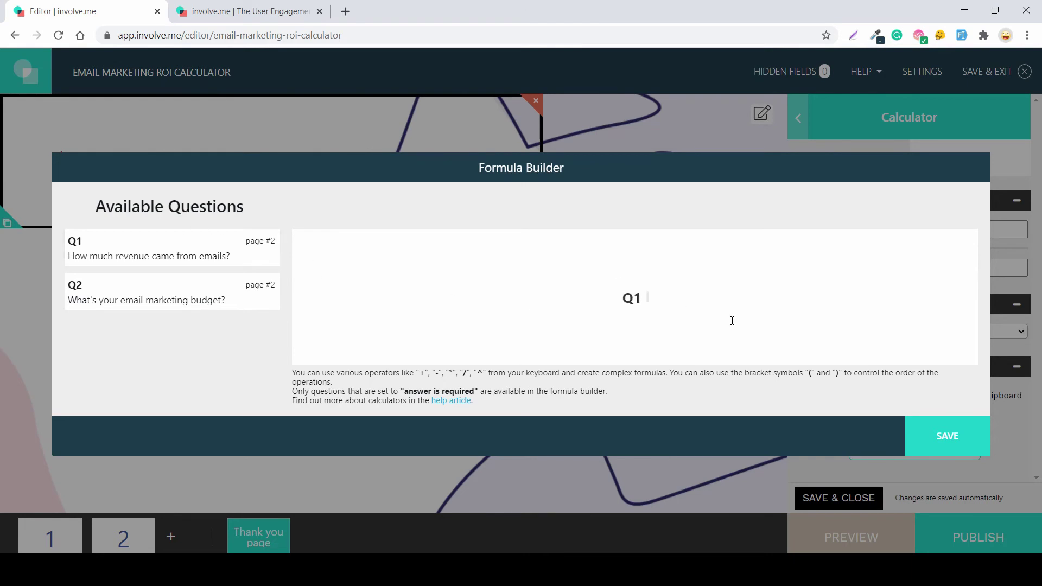
pyautogui.write('-')
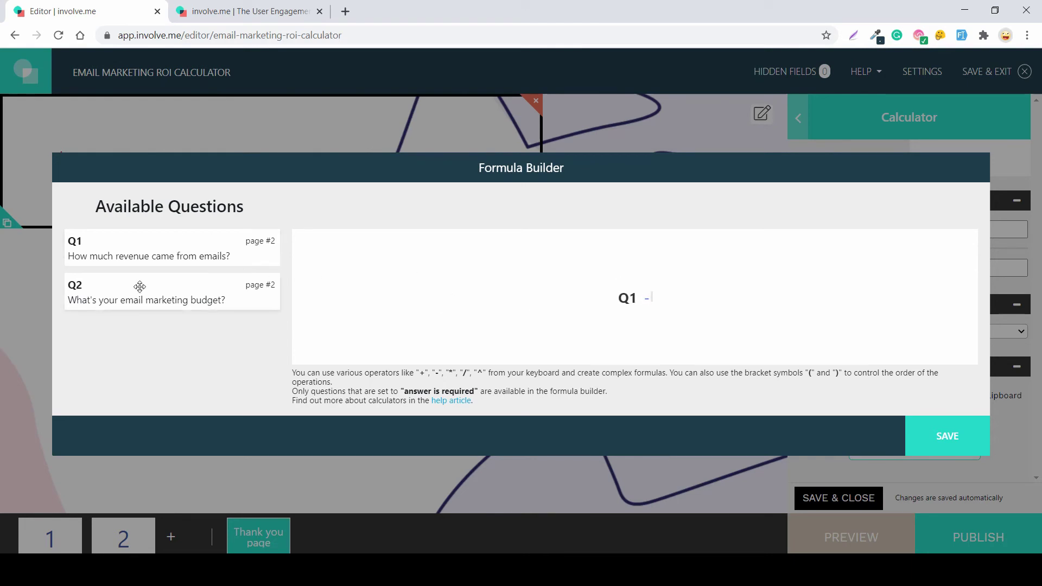
pyautogui.moveTo(139, 298); pyautogui.dragTo(706, 288)
pyautogui.write('/')
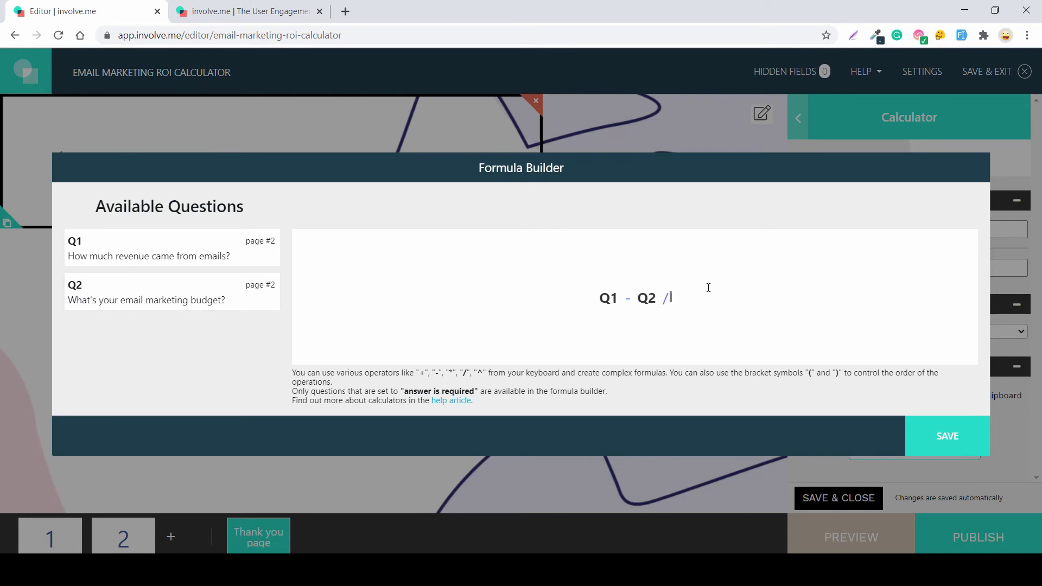
pyautogui.moveTo(122, 301); pyautogui.dragTo(724, 283)
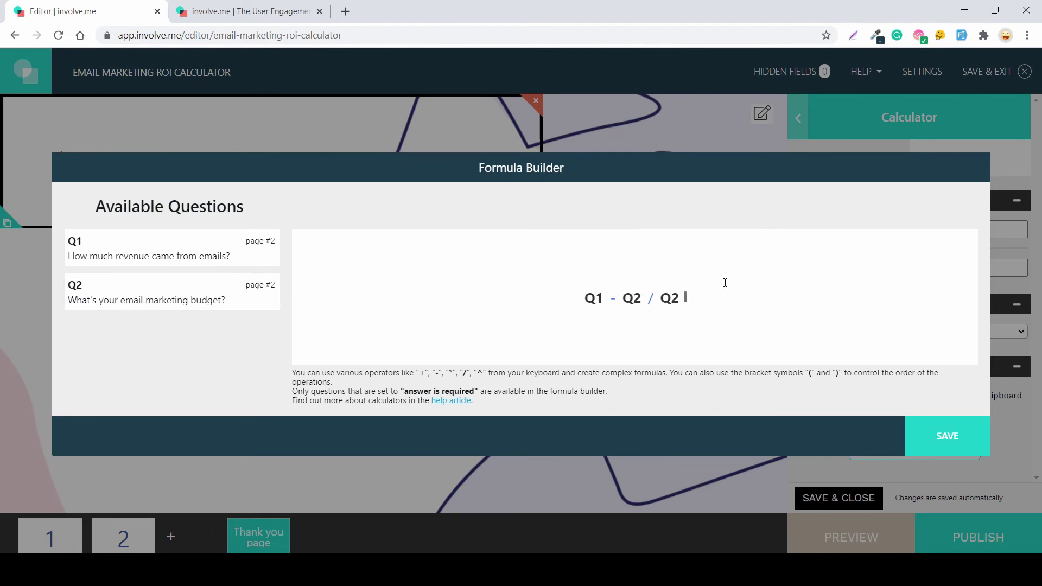
pyautogui.click(970, 438)
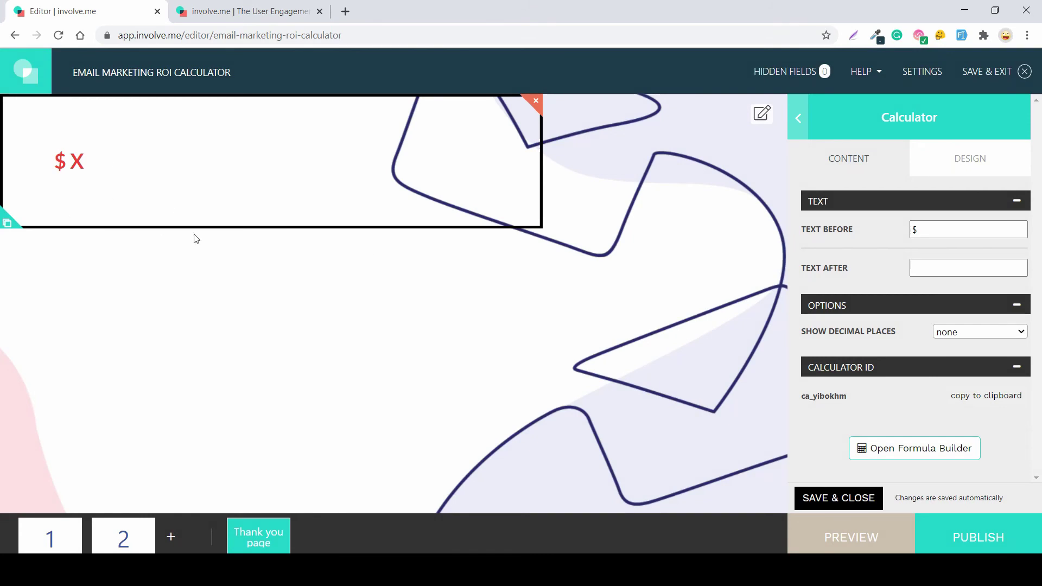
# - Add a Headline element above the calculator result reading "This is your email marketing ROI" and clear its subline text
pyautogui.click(797, 118)
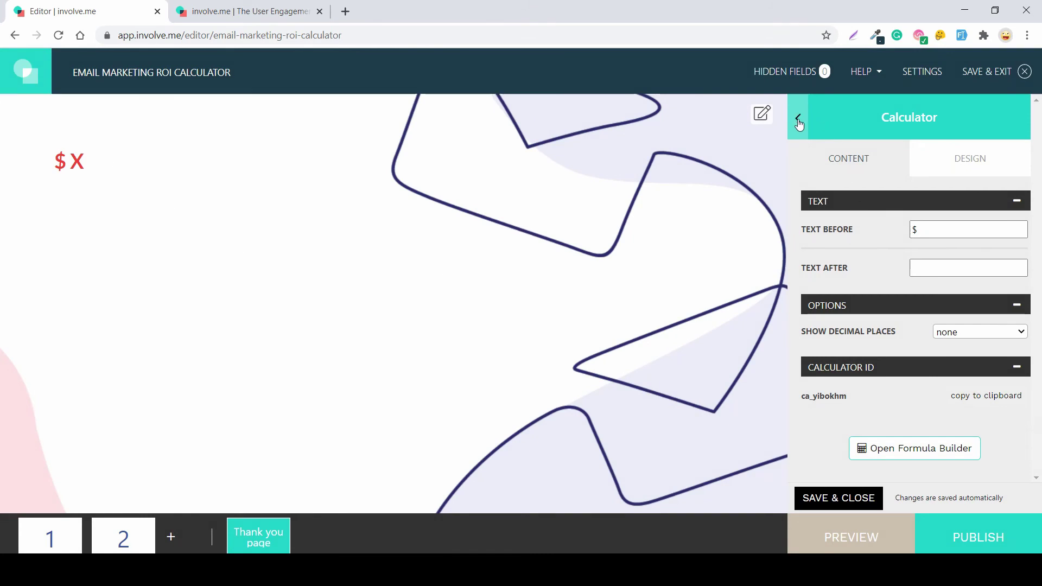
pyautogui.scroll(5, 933, 216)
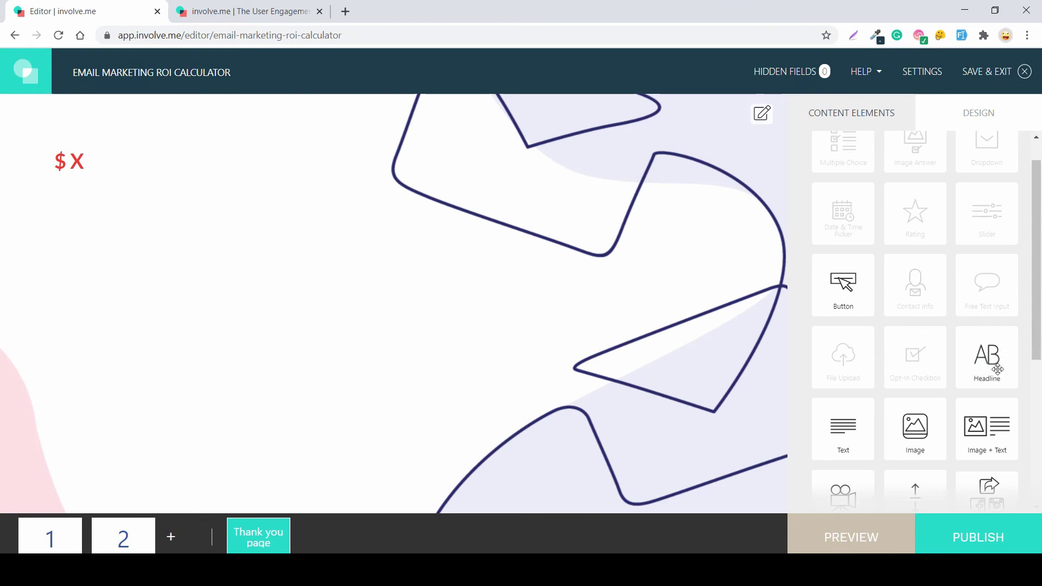
pyautogui.moveTo(983, 354); pyautogui.dragTo(265, 123)
pyautogui.moveTo(904, 239); pyautogui.dragTo(711, 227)
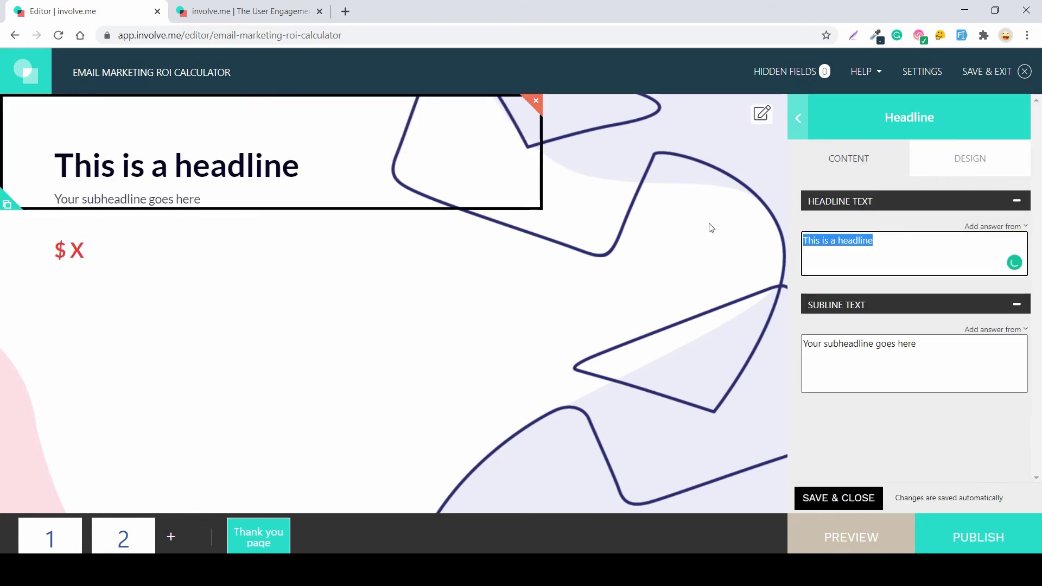
pyautogui.press('BackSpace')
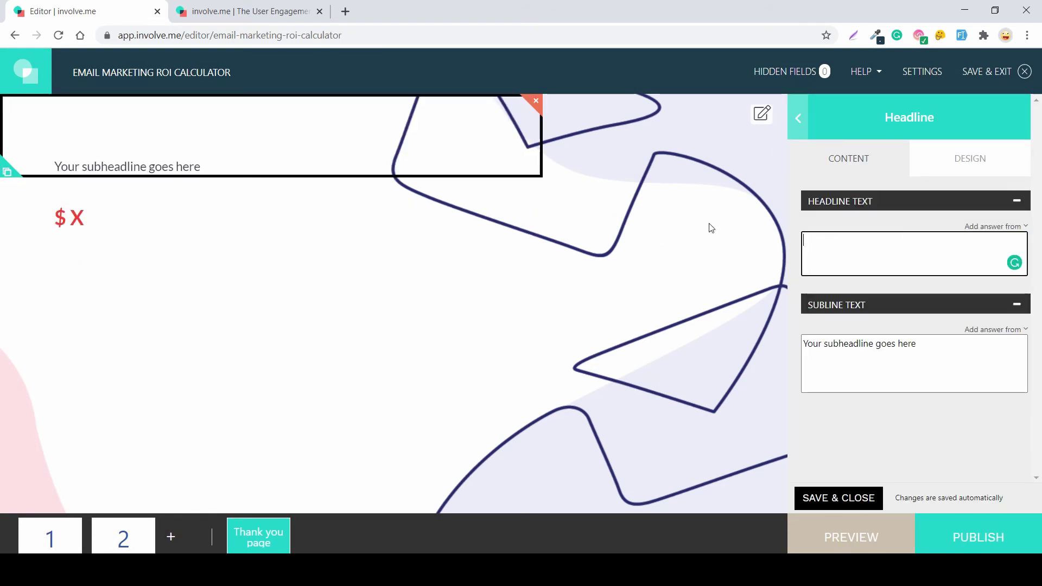
pyautogui.write('This is your ')
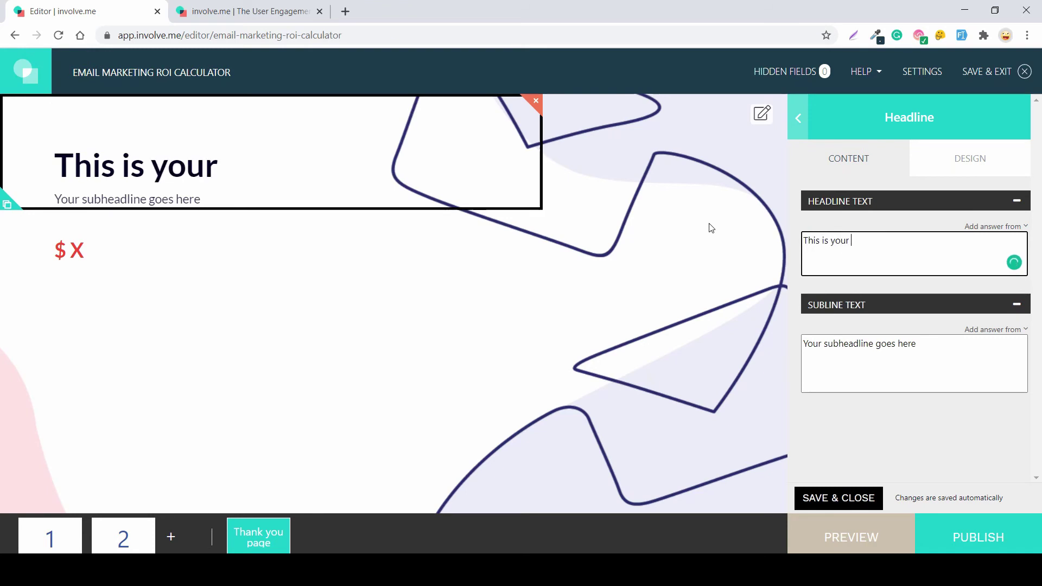
pyautogui.write('email')
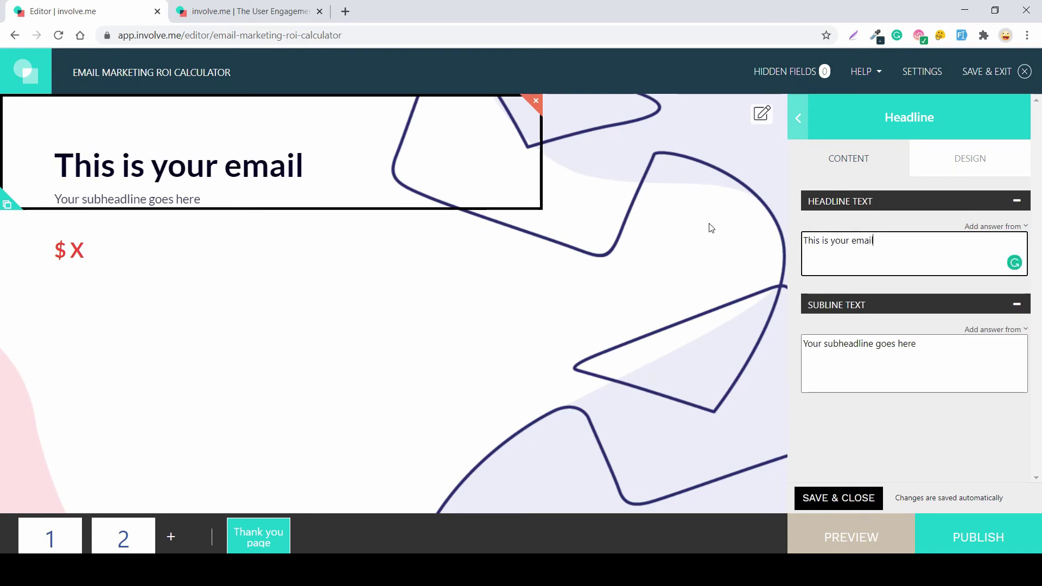
pyautogui.press('BackSpace')
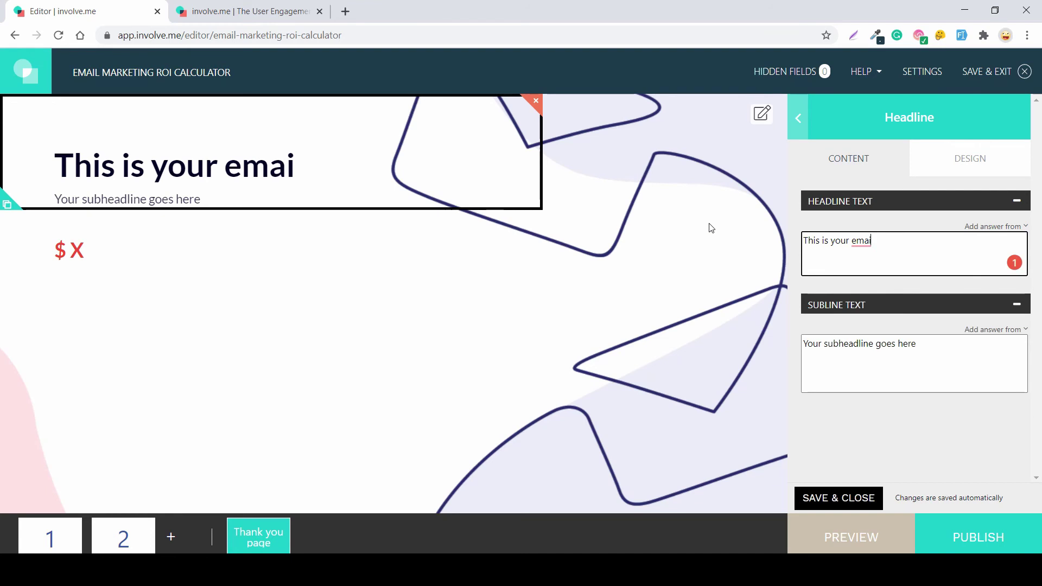
pyautogui.write('l marketi')
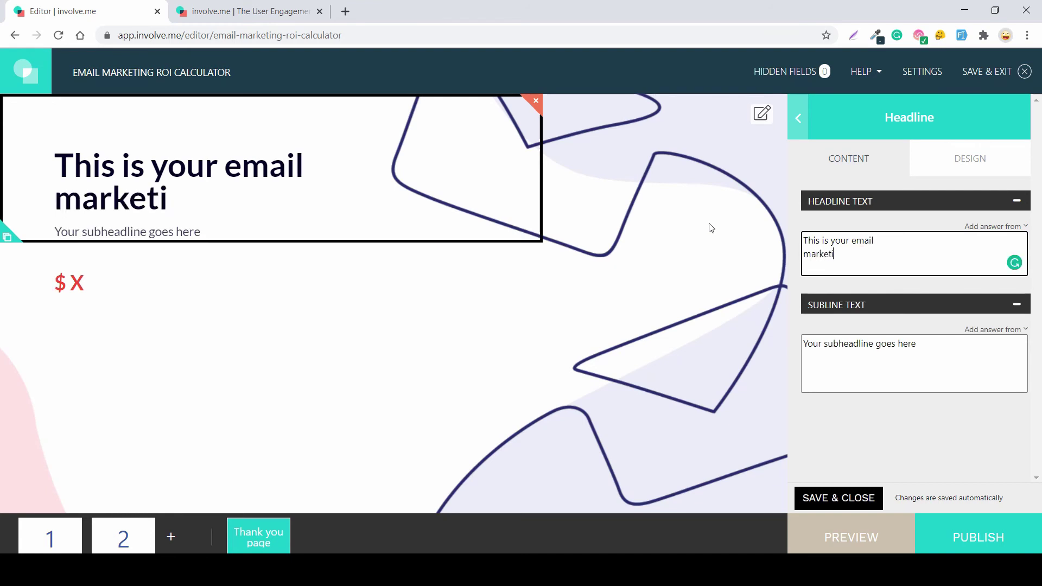
pyautogui.write('ng ROI')
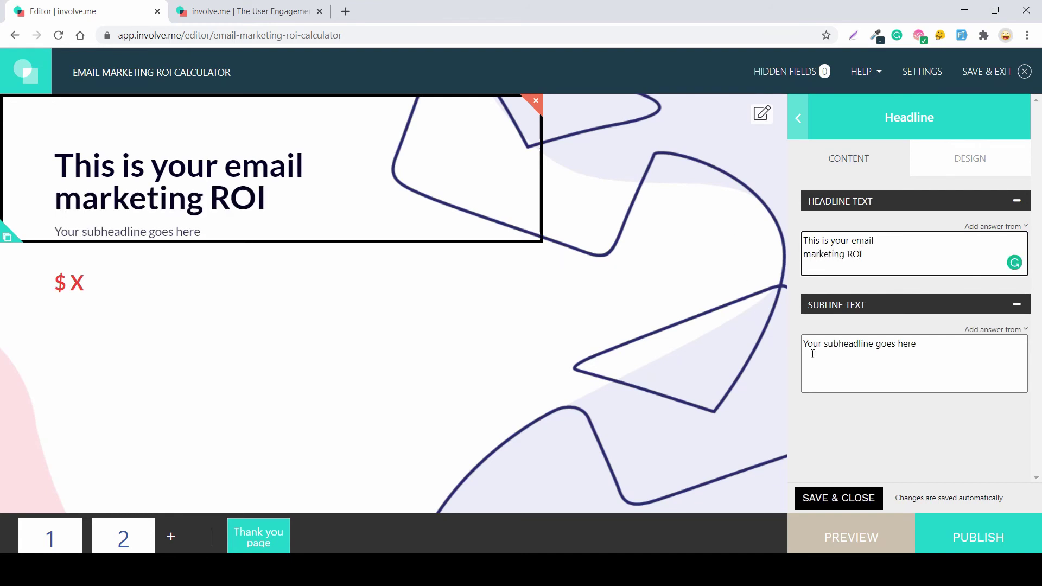
pyautogui.moveTo(925, 349); pyautogui.dragTo(783, 362)
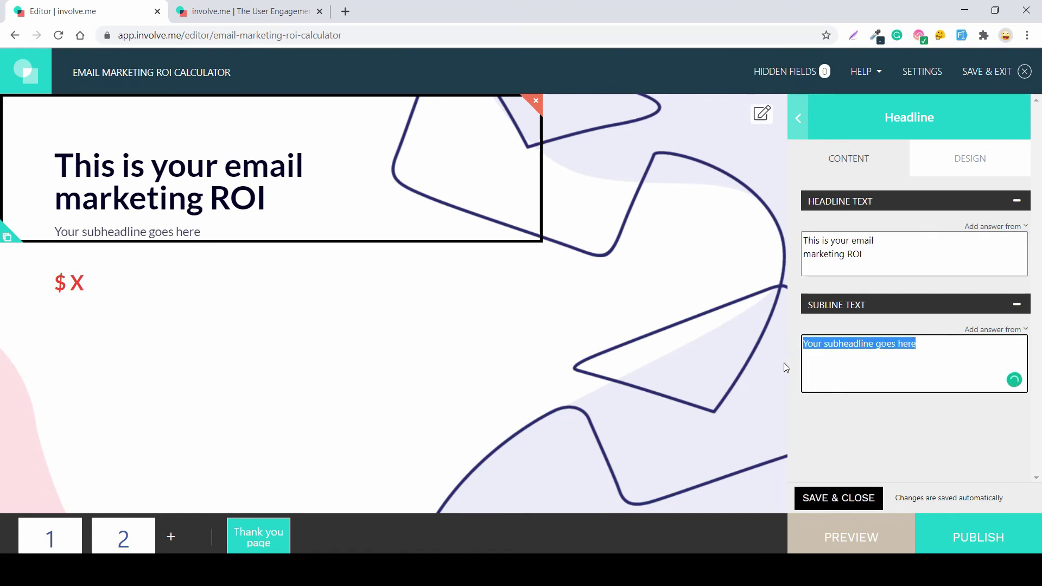
pyautogui.press('BackSpace')
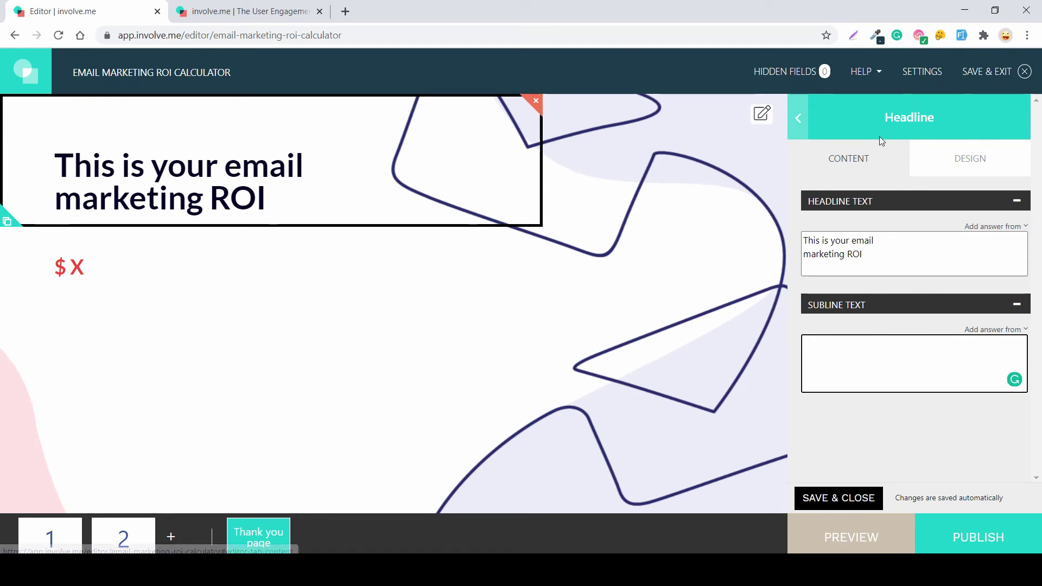
# - Enable custom design for the Thank You page's headline only and set its headline font size to 36px
pyautogui.click(965, 162)
pyautogui.click(1012, 295)
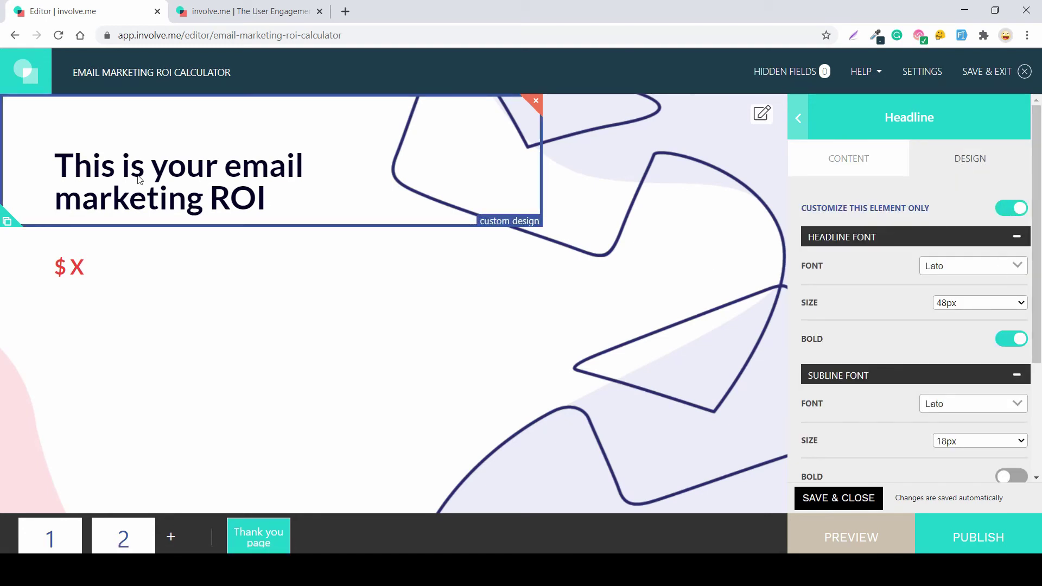
pyautogui.click(50, 537)
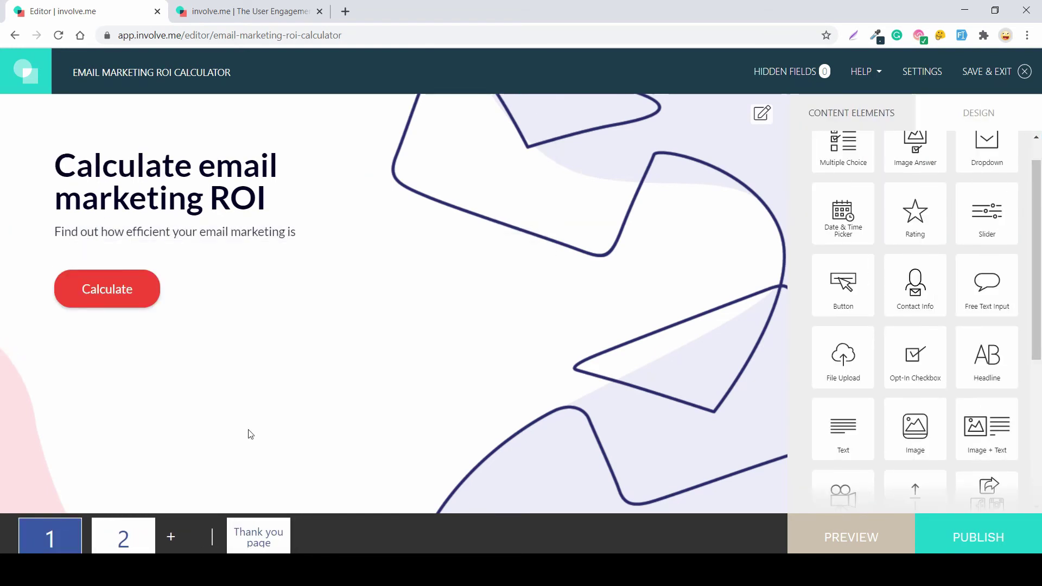
pyautogui.click(273, 537)
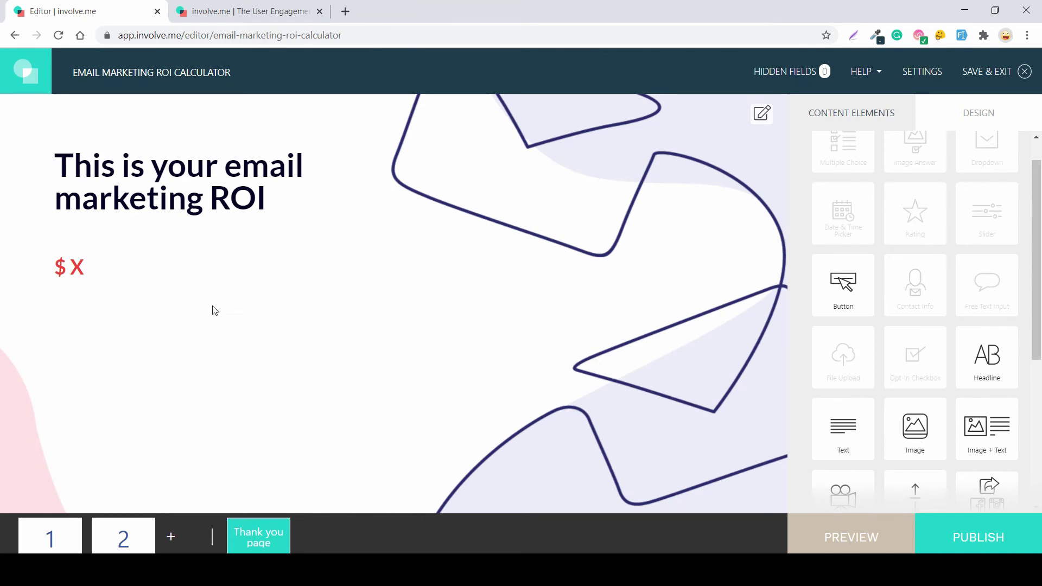
pyautogui.click(190, 184)
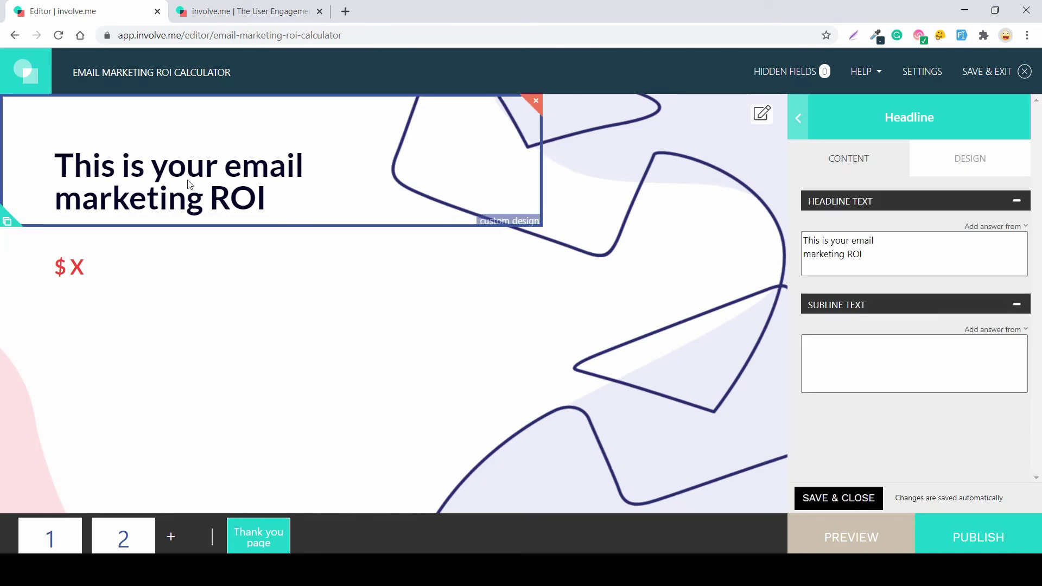
pyautogui.click(972, 177)
pyautogui.click(1013, 302)
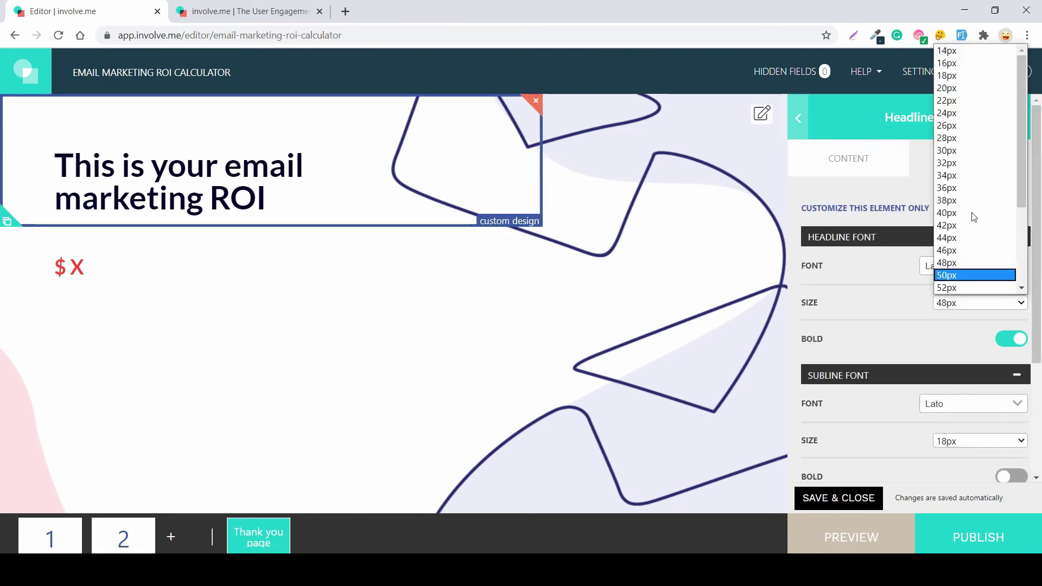
pyautogui.click(971, 175)
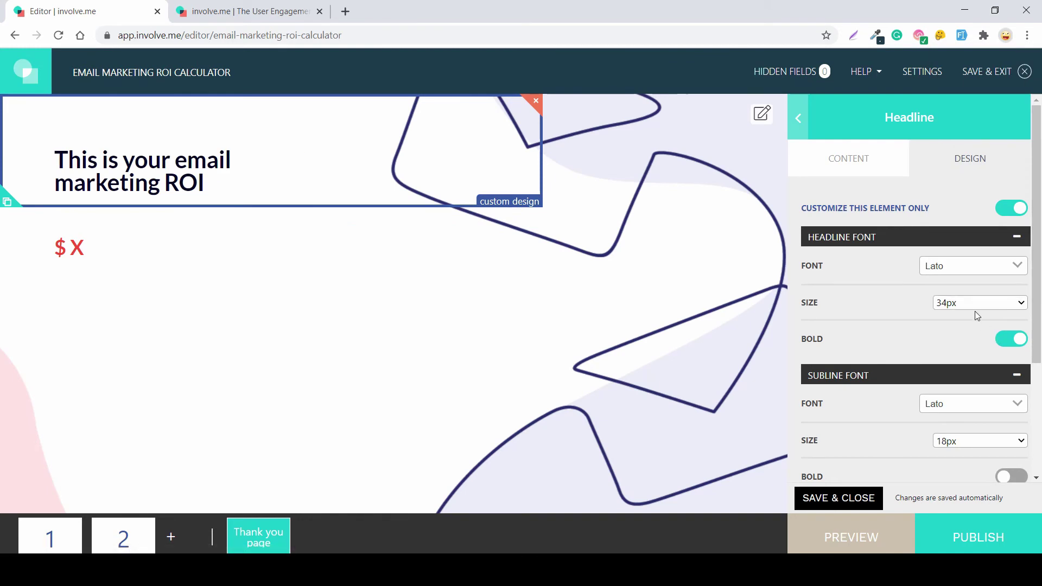
pyautogui.click(975, 306)
pyautogui.click(959, 167)
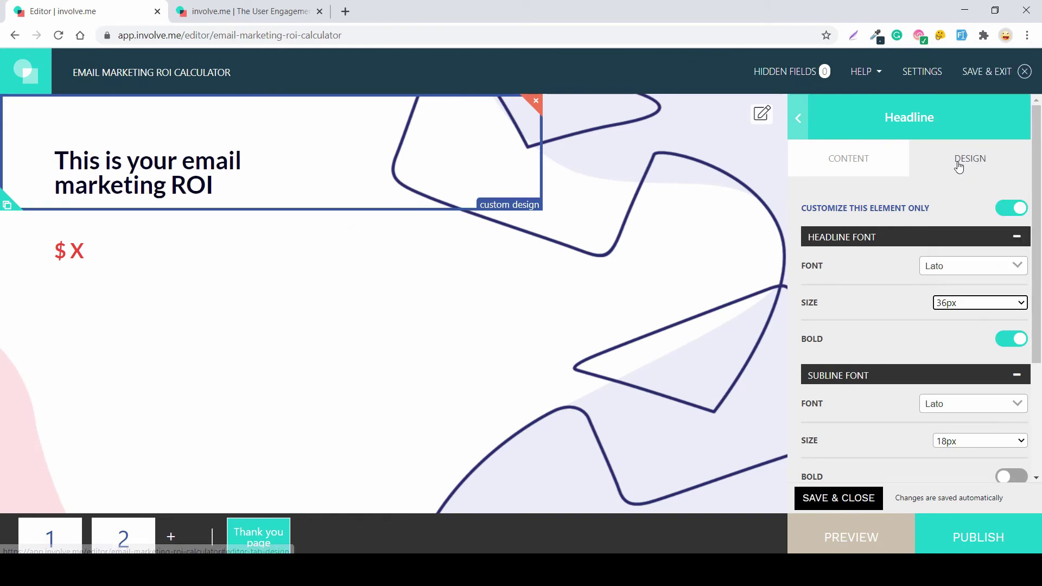
# - Enable custom design for the calculator element only and set its text size to 40px
pyautogui.click(228, 269)
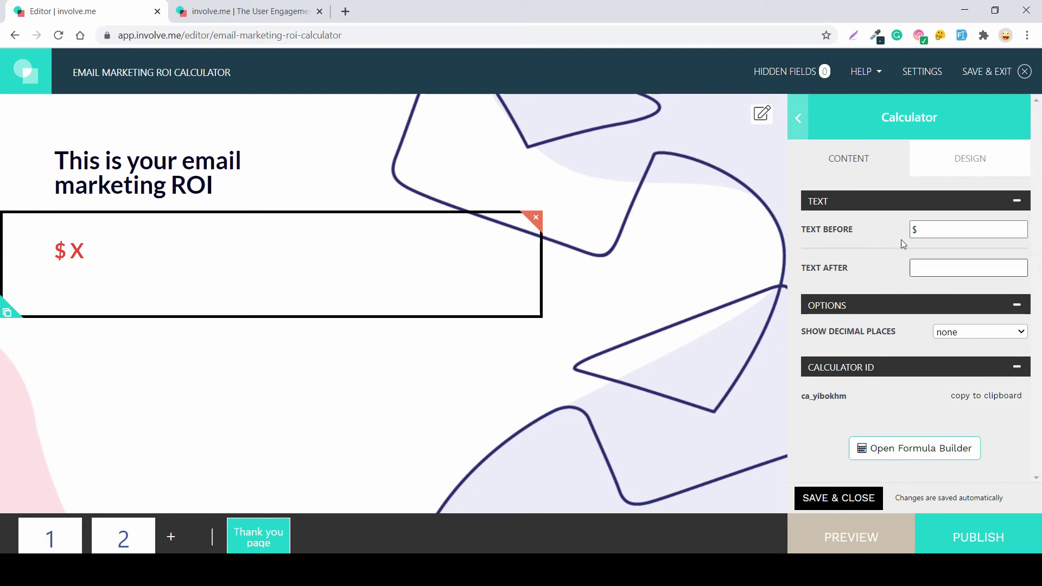
pyautogui.click(977, 152)
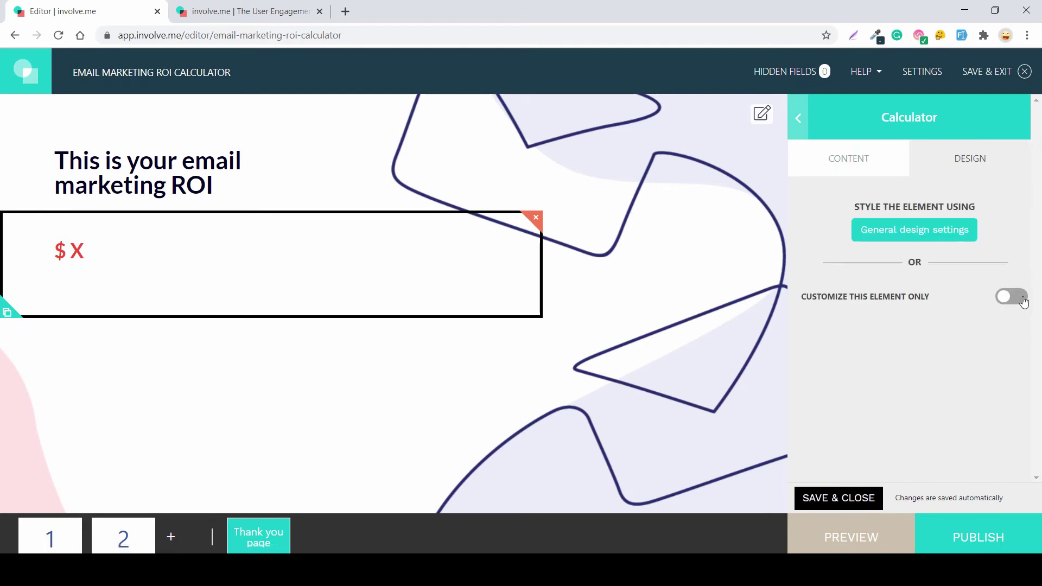
pyautogui.click(1024, 302)
pyautogui.click(1011, 303)
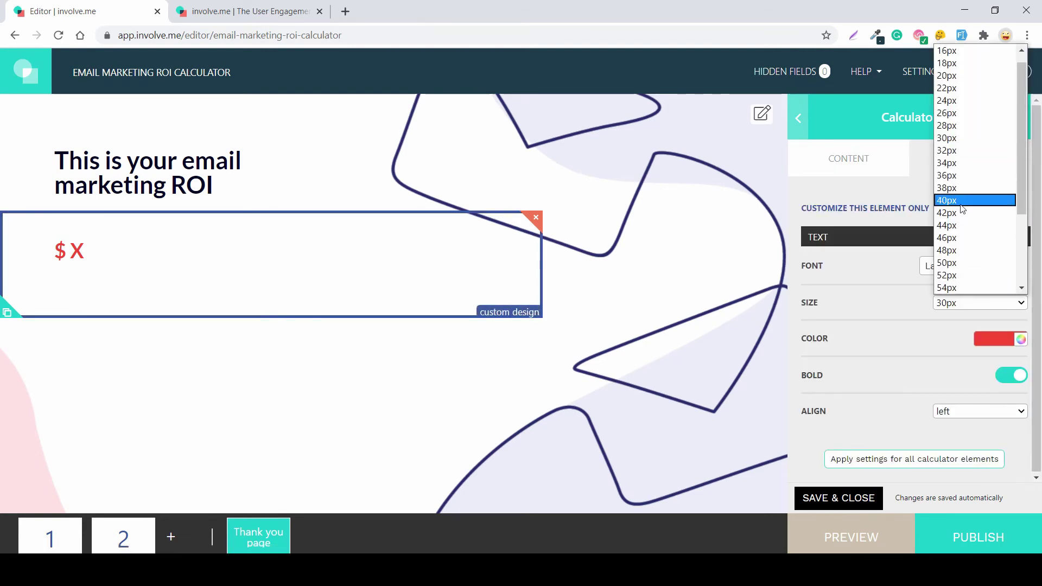
pyautogui.click(960, 204)
pyautogui.click(652, 318)
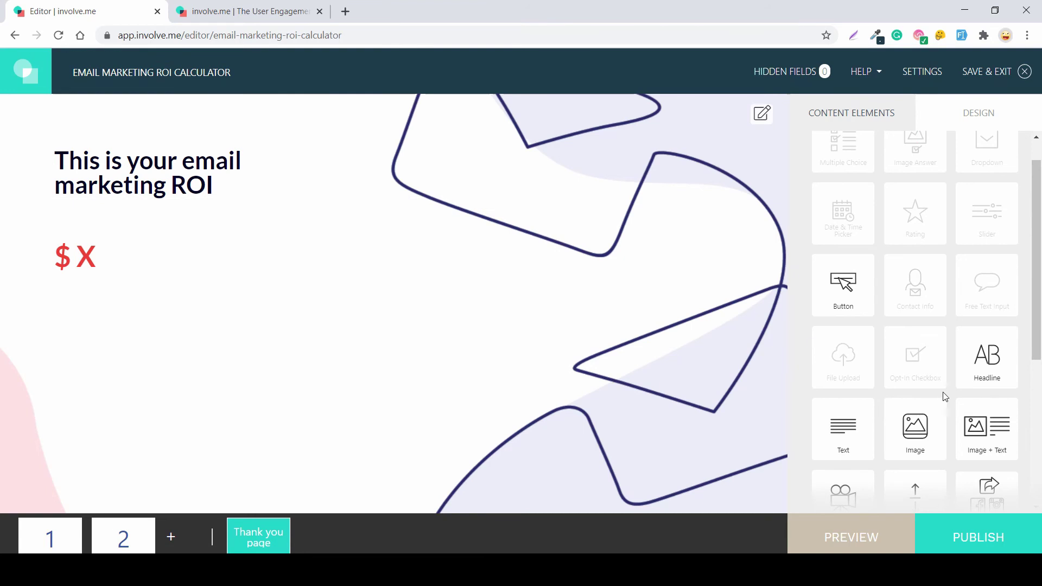
# - Add a Spacer/Divider between the headline and the calculator result, with a 0px line size and the minimum spacing
pyautogui.scroll(-3, 944, 396)
pyautogui.moveTo(914, 320); pyautogui.dragTo(251, 246)
pyautogui.moveTo(952, 241); pyautogui.dragTo(926, 239)
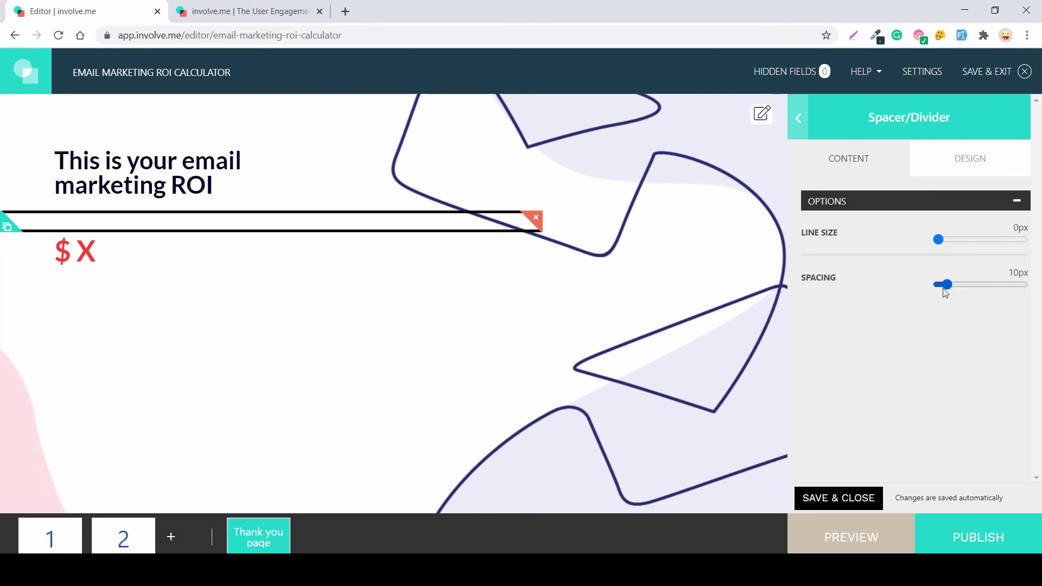
pyautogui.moveTo(943, 286); pyautogui.dragTo(917, 293)
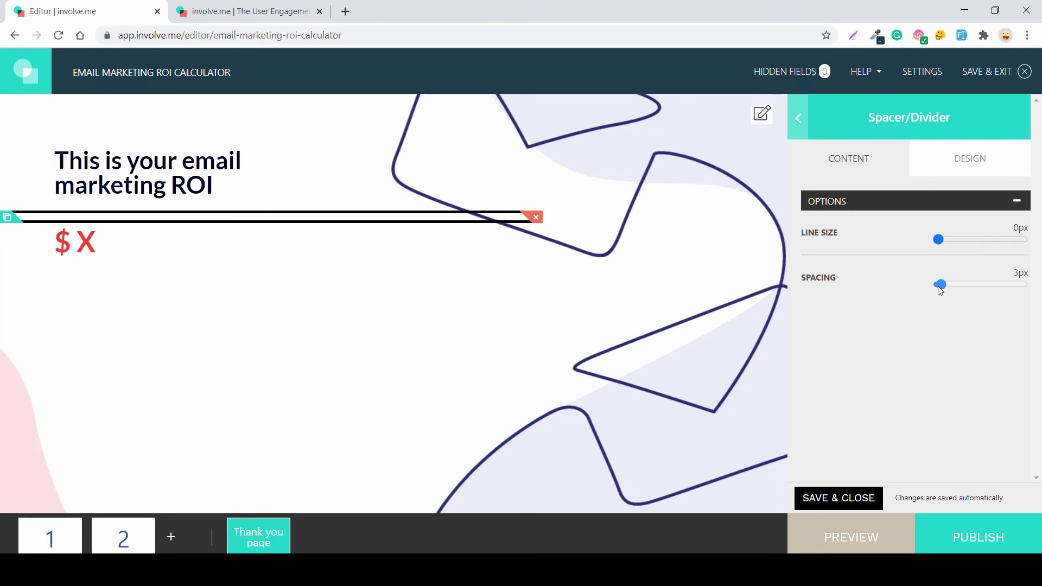
pyautogui.click(693, 291)
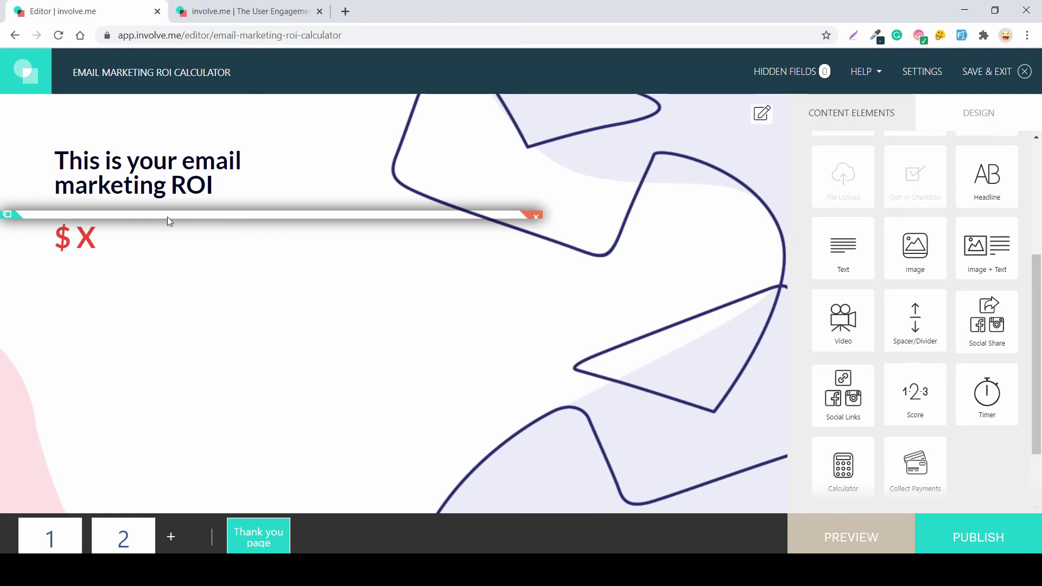
pyautogui.moveTo(167, 217); pyautogui.dragTo(157, 282)
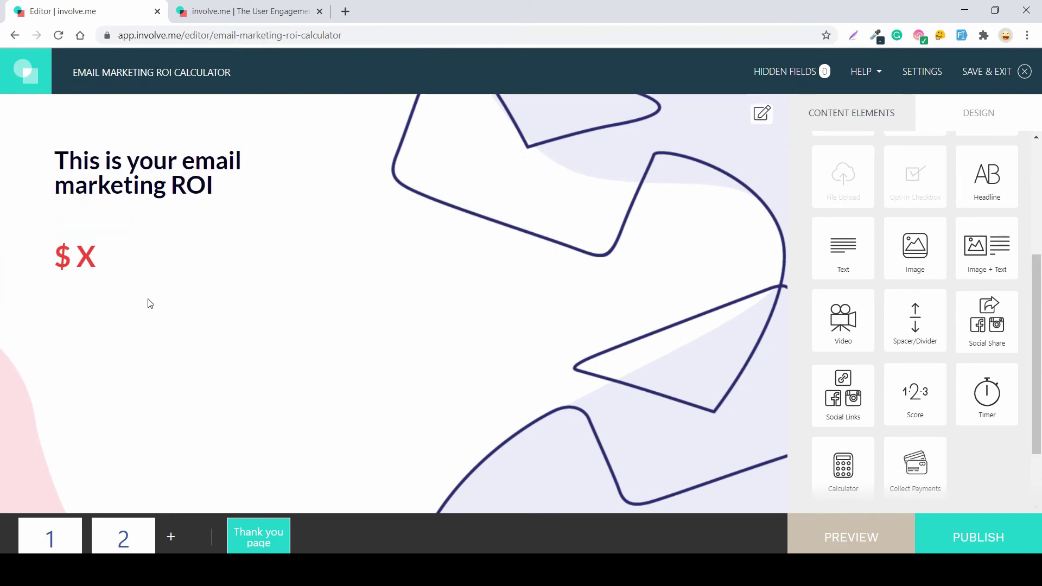
pyautogui.moveTo(136, 283); pyautogui.dragTo(135, 216)
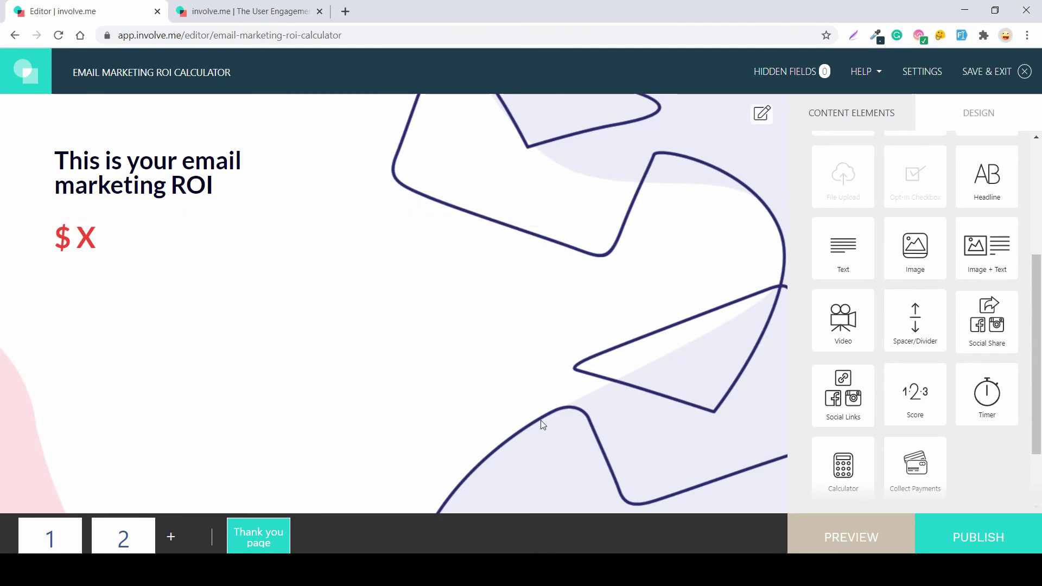
# - Preview the project from its first page in mobile view, setting the revenue slider to about $7.4k and the budget slider to about $7.8k, through to the result page
pyautogui.click(869, 543)
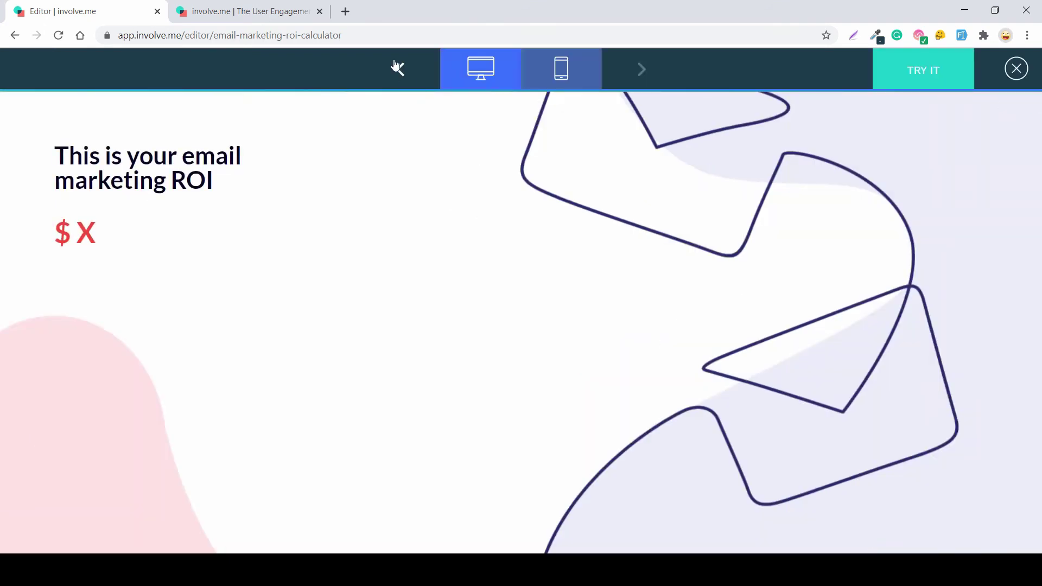
pyautogui.click(400, 68)
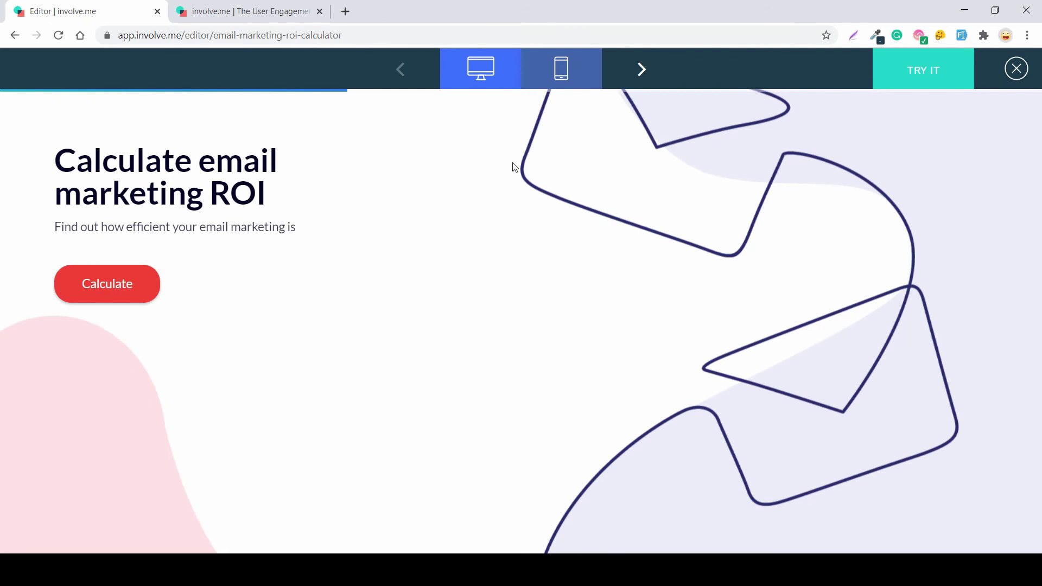
pyautogui.click(586, 75)
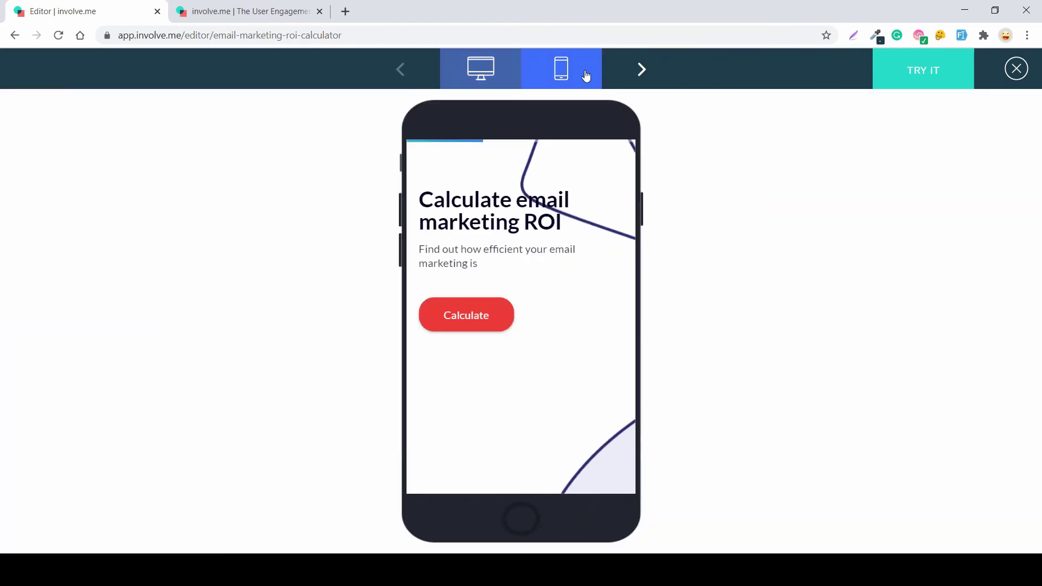
pyautogui.click(457, 314)
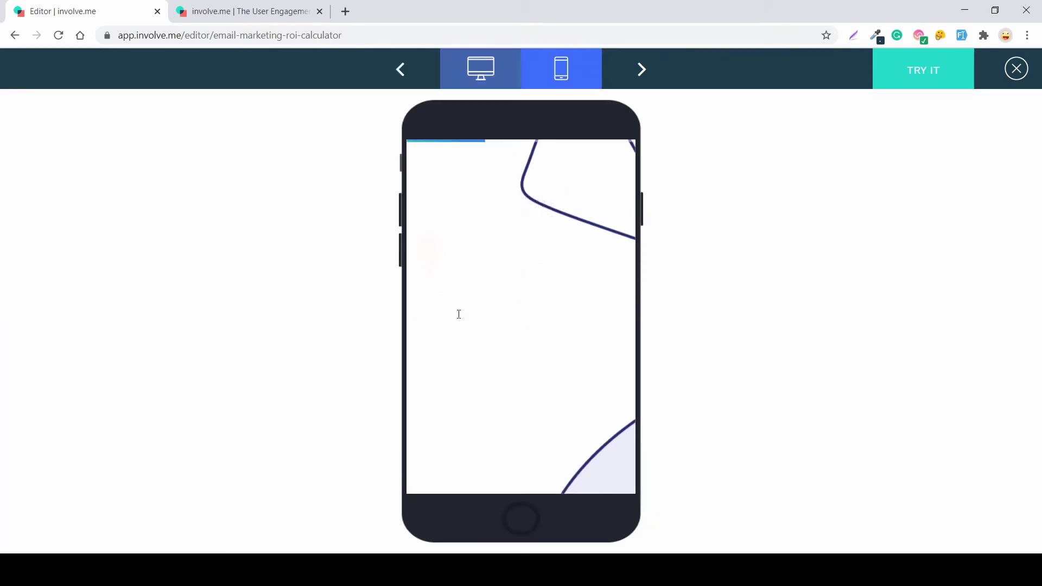
pyautogui.click(485, 266)
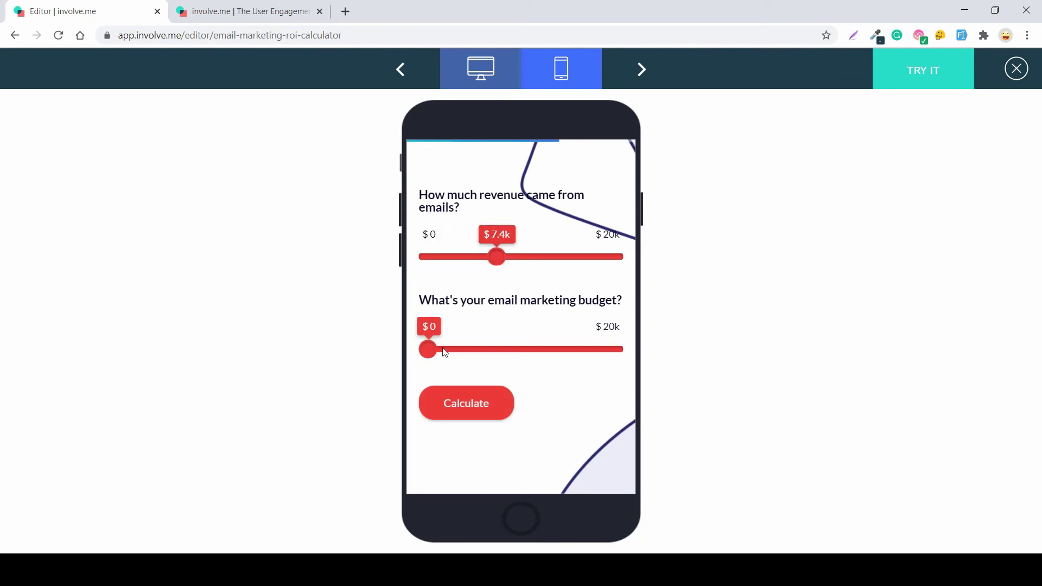
pyautogui.click(500, 350)
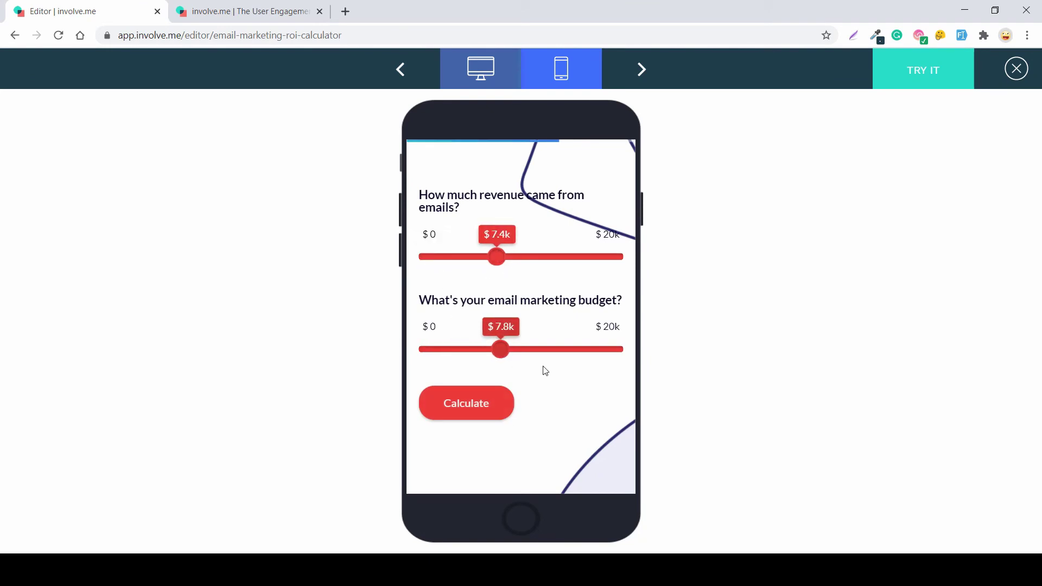
pyautogui.click(482, 412)
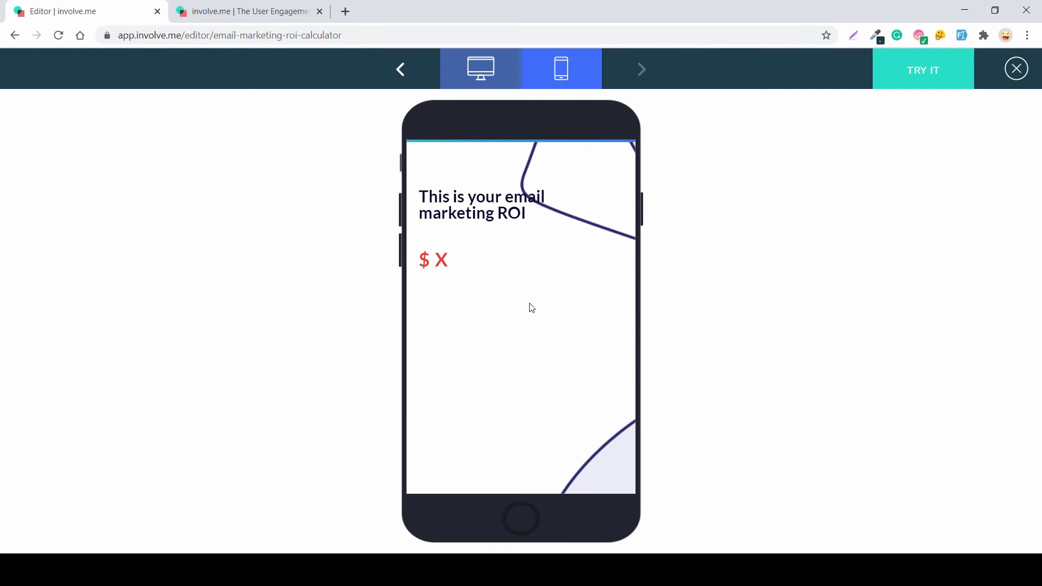
# - Test the live draft with about $15.1k email revenue and about $9.1k budget, calculate, and check the ROI result
pyautogui.click(921, 76)
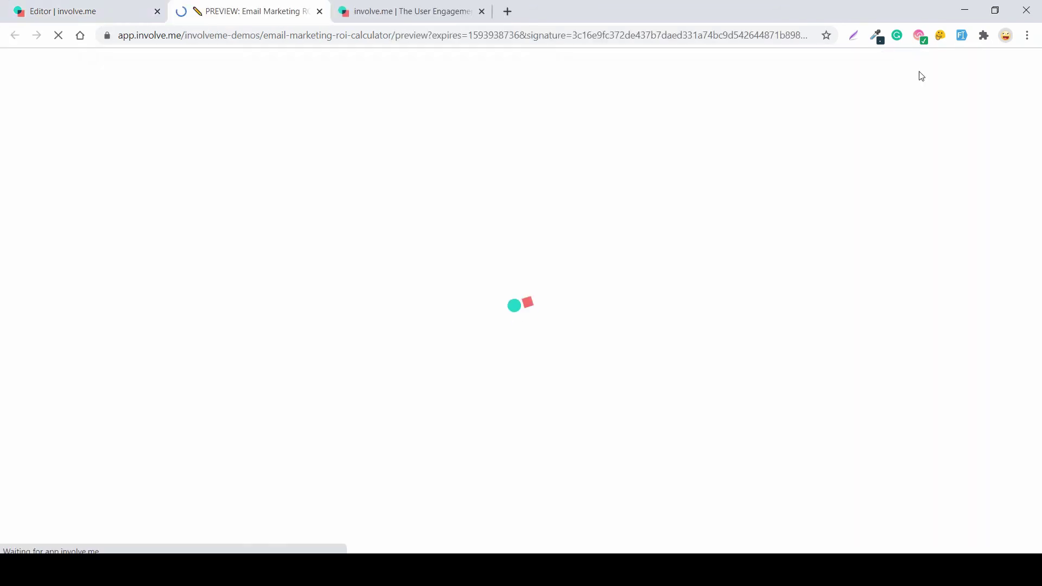
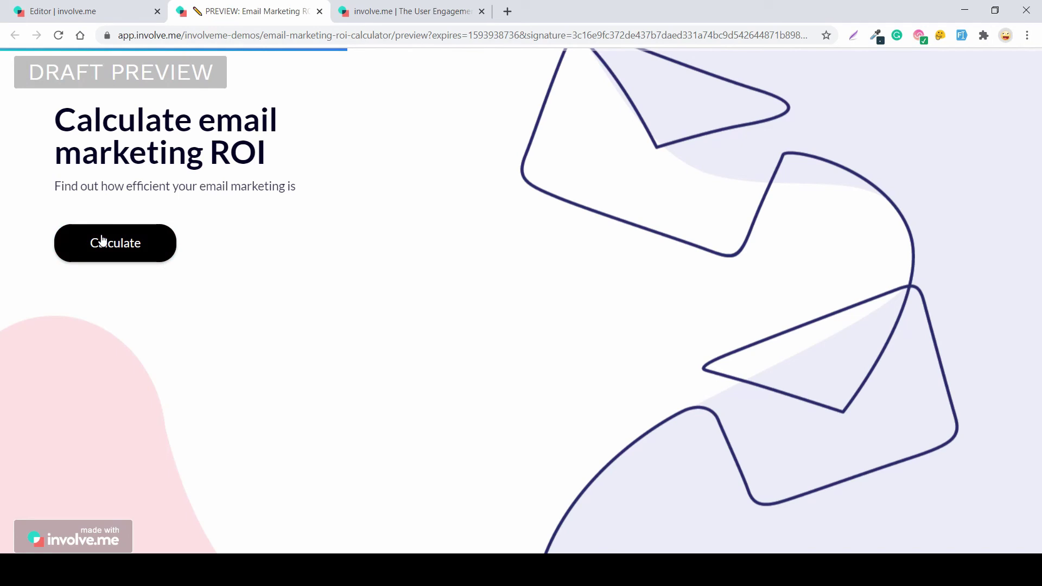
pyautogui.click(102, 238)
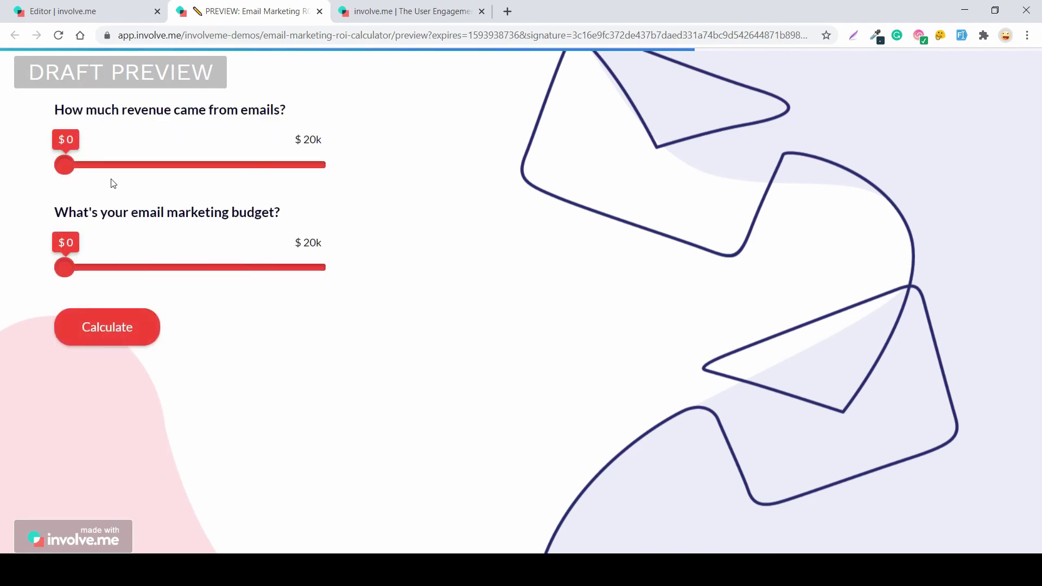
pyautogui.moveTo(54, 165); pyautogui.dragTo(255, 191)
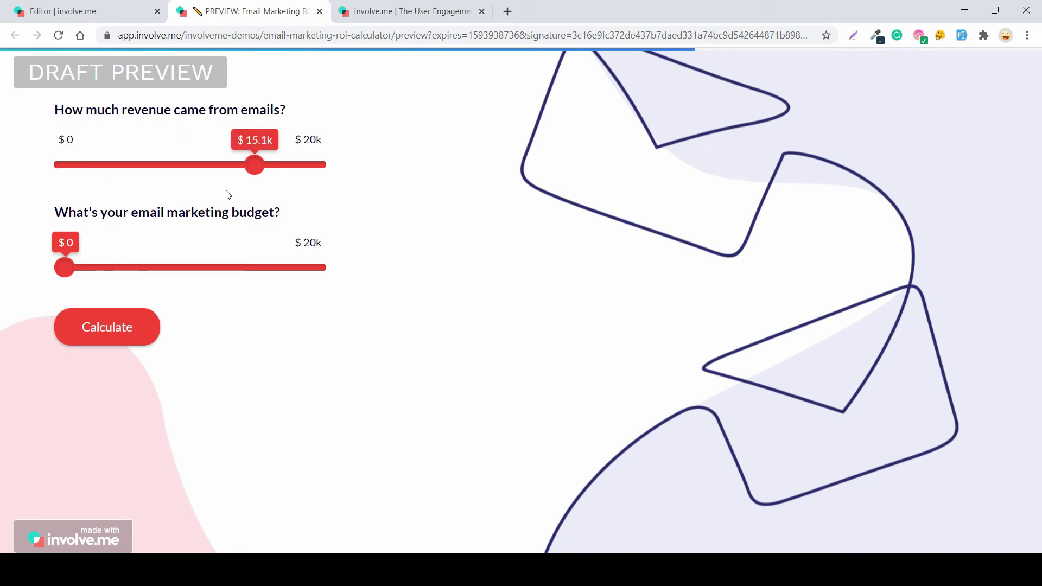
pyautogui.moveTo(69, 265); pyautogui.dragTo(179, 288)
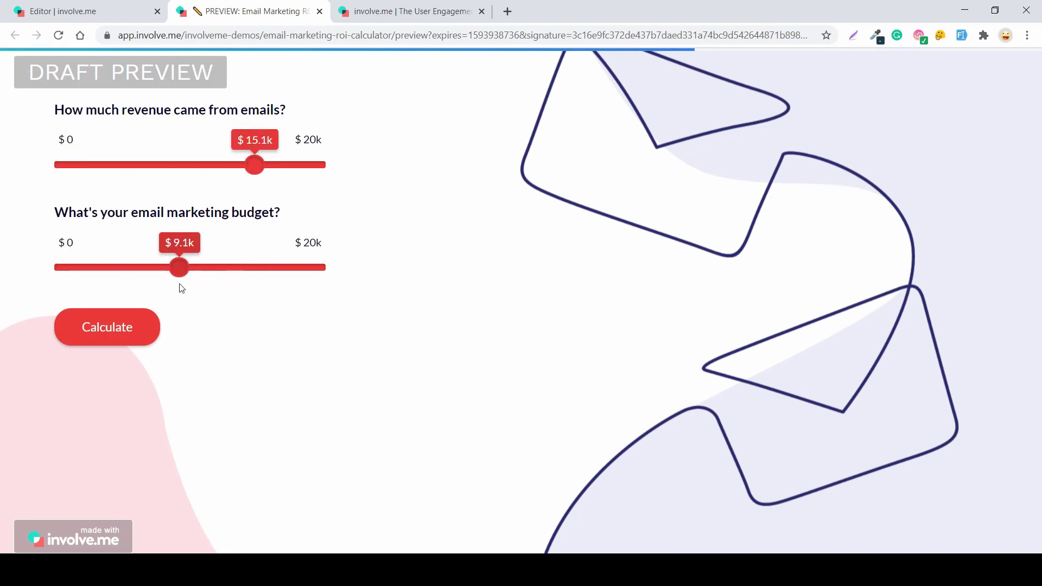
pyautogui.click(123, 334)
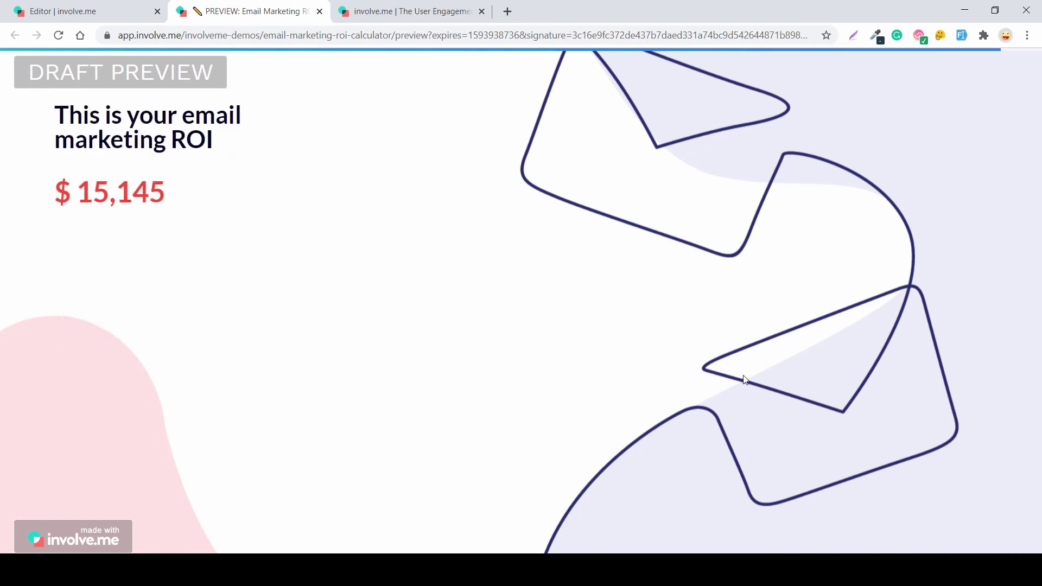
pyautogui.moveTo(186, 207); pyautogui.dragTo(30, 186)
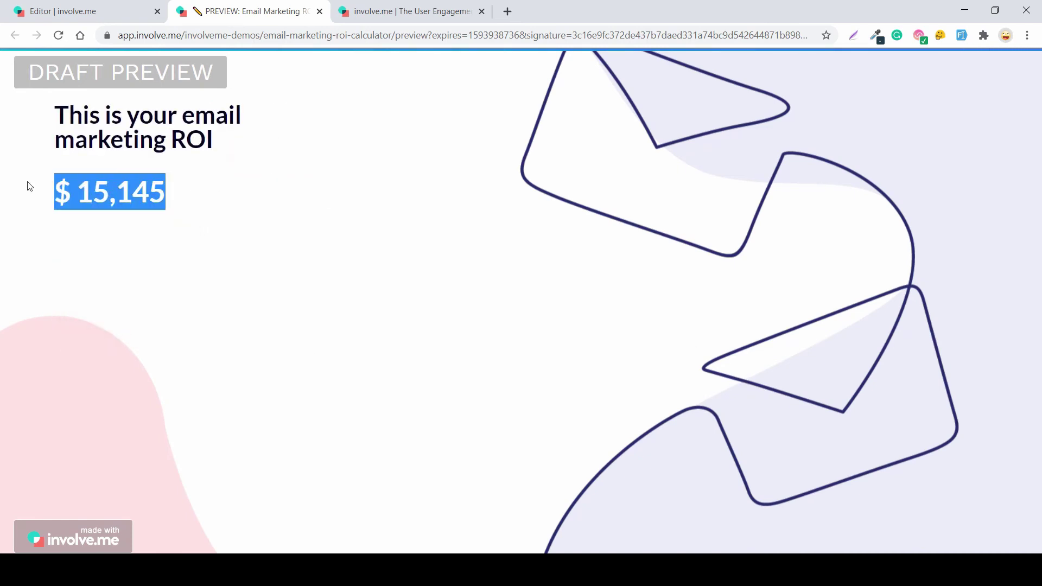
pyautogui.click(299, 270)
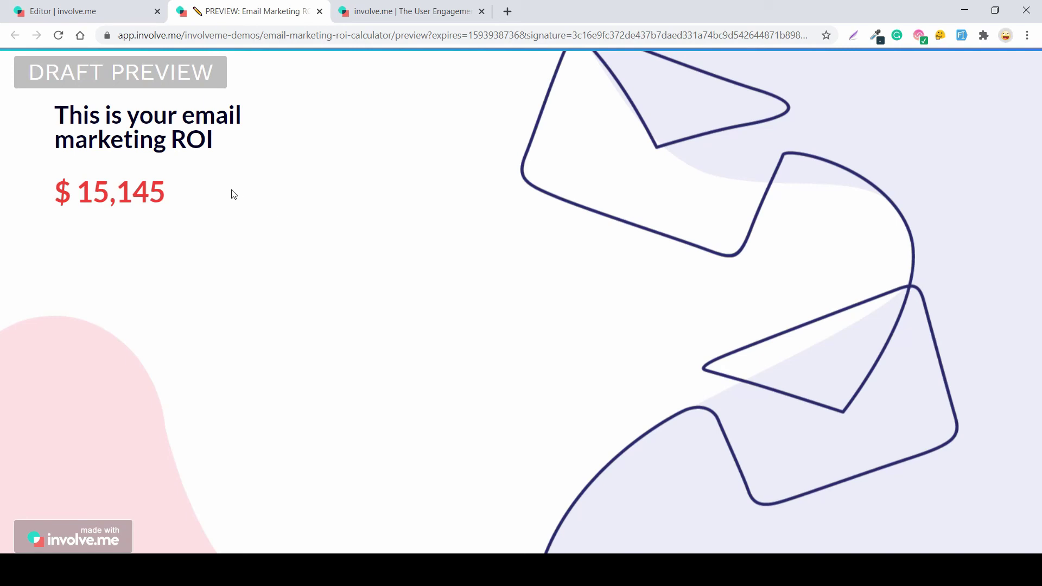
pyautogui.moveTo(233, 194); pyautogui.dragTo(47, 169)
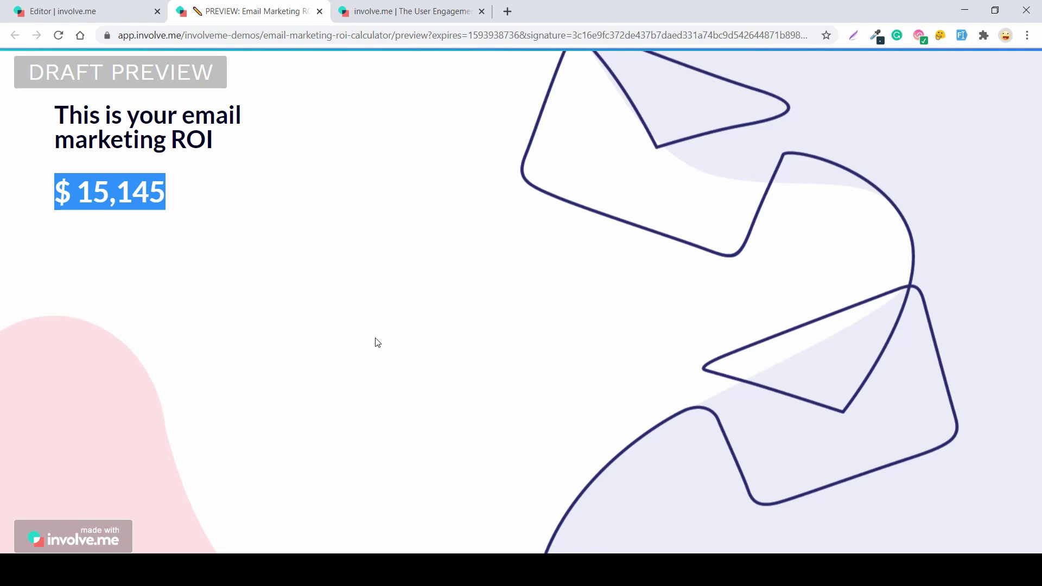
# - Return to page 1 in the project editor and proceed to the publishing settings
pyautogui.click(69, 7)
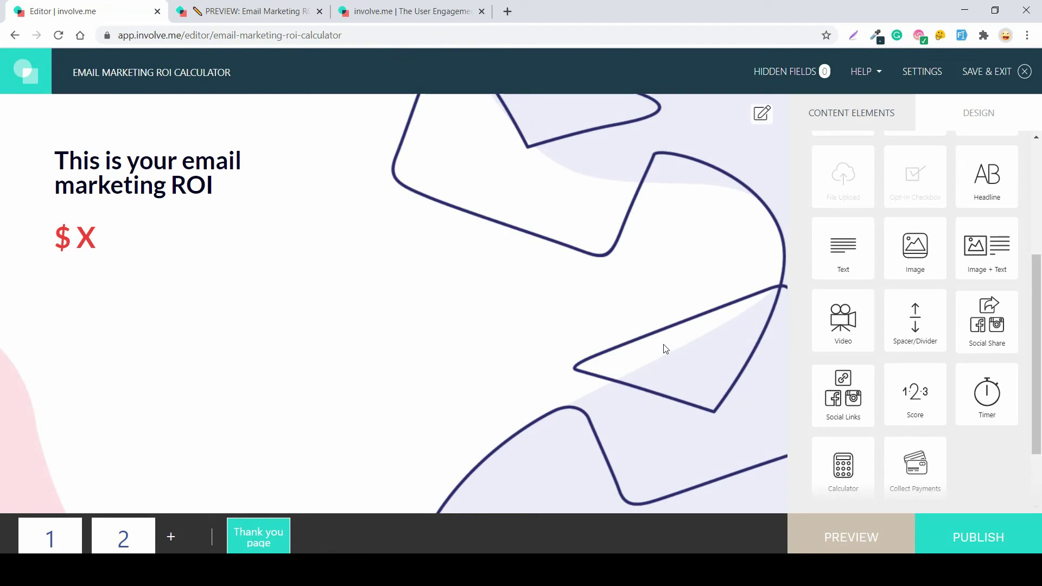
pyautogui.click(42, 527)
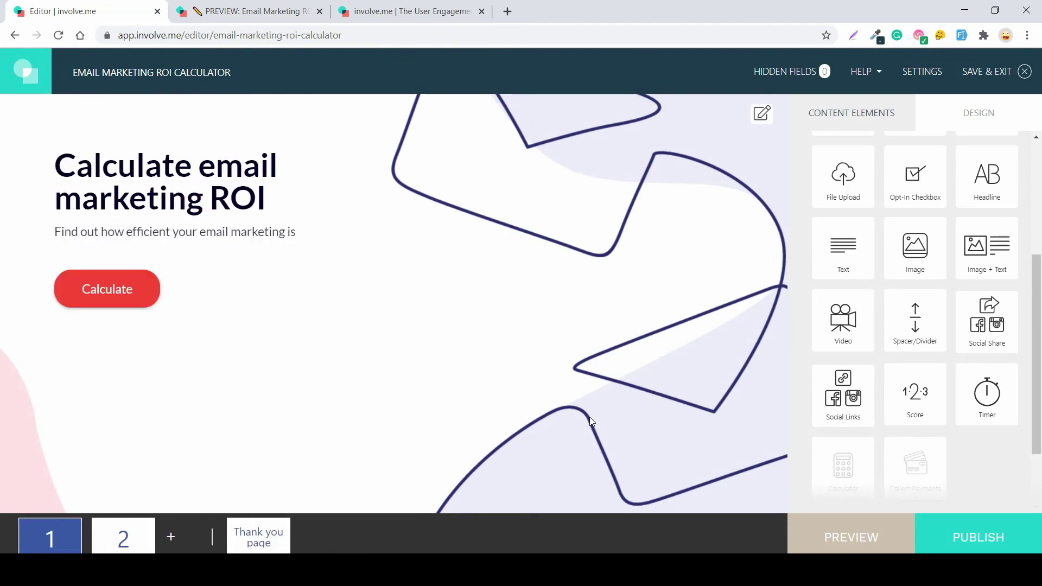
pyautogui.click(978, 537)
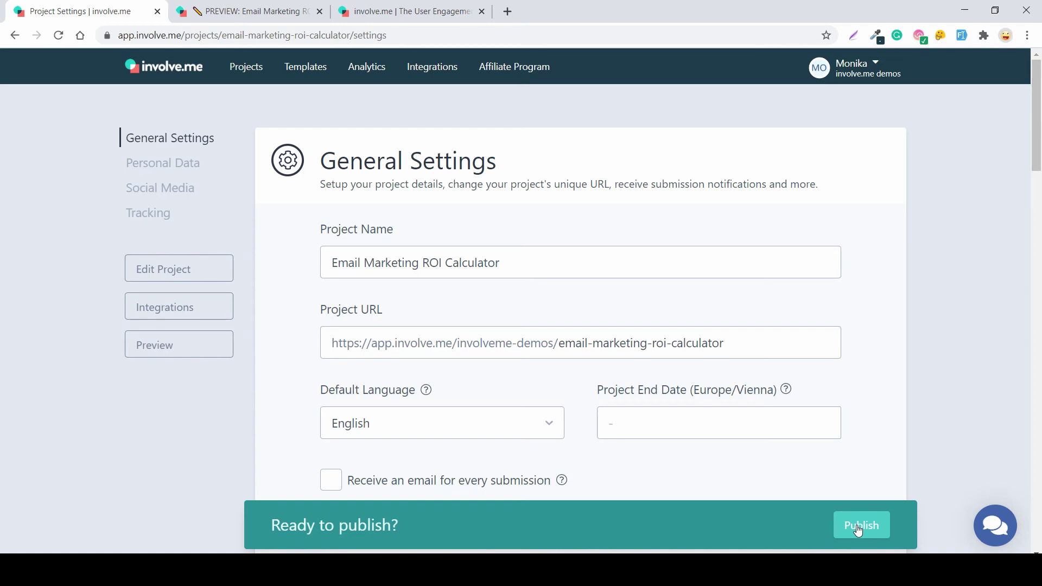
pyautogui.moveTo(498, 263); pyautogui.dragTo(321, 269)
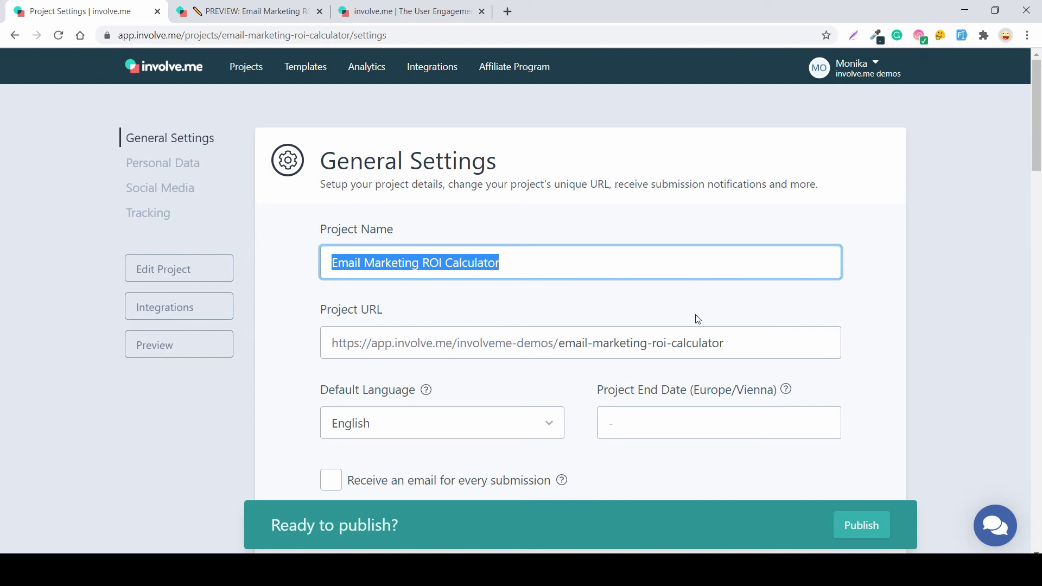
pyautogui.click(710, 256)
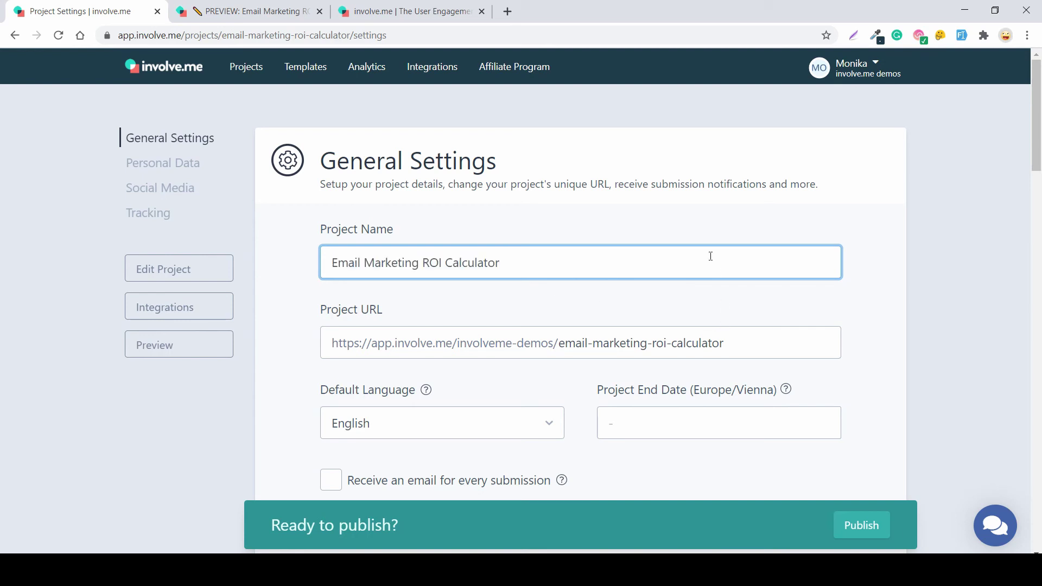
pyautogui.moveTo(516, 259); pyautogui.dragTo(317, 256)
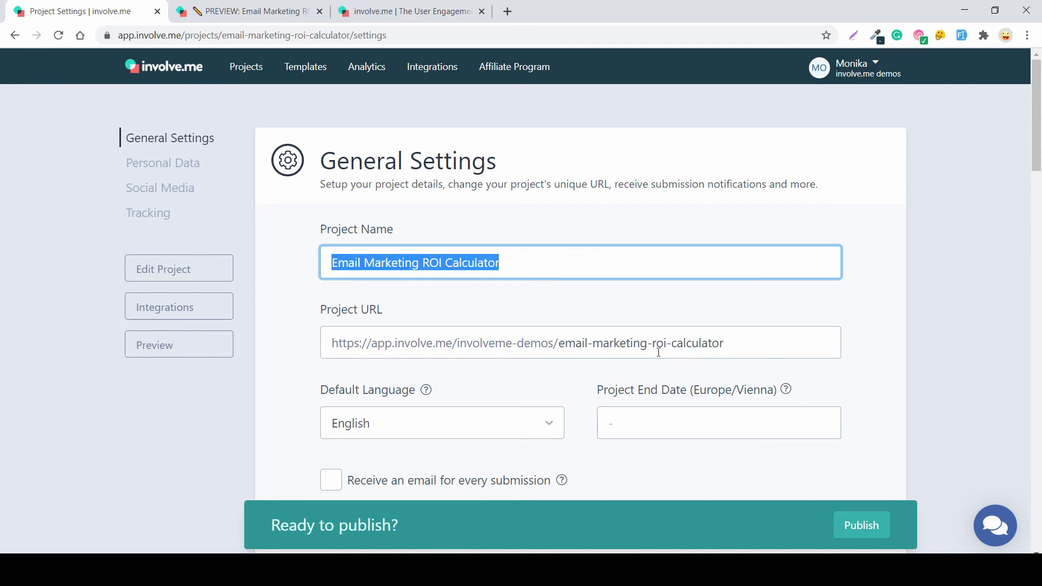
pyautogui.moveTo(726, 343); pyautogui.dragTo(558, 341)
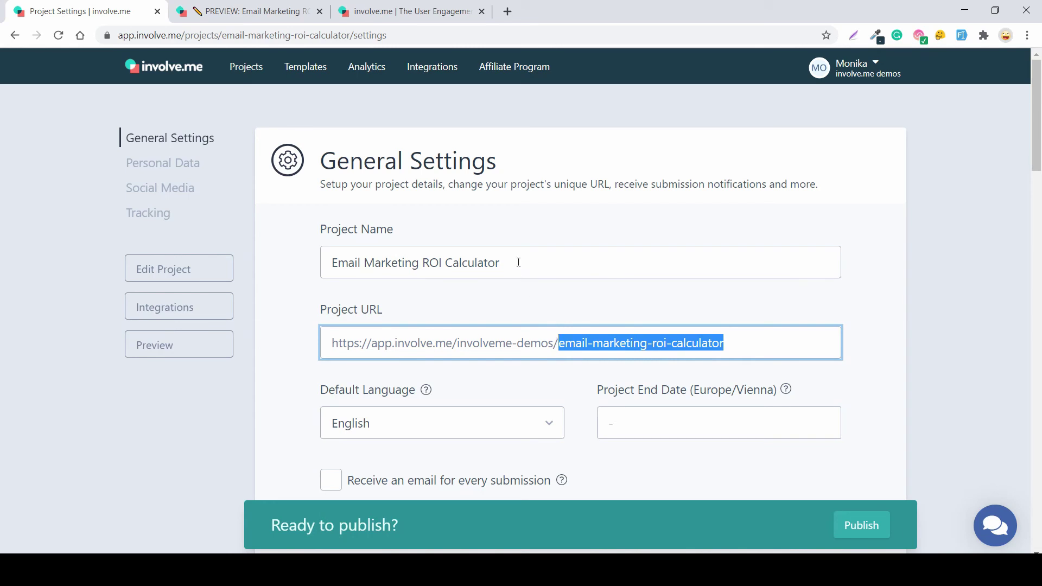
# - Shorten the ending of the Project URL to "email-marketing"
pyautogui.click(739, 345)
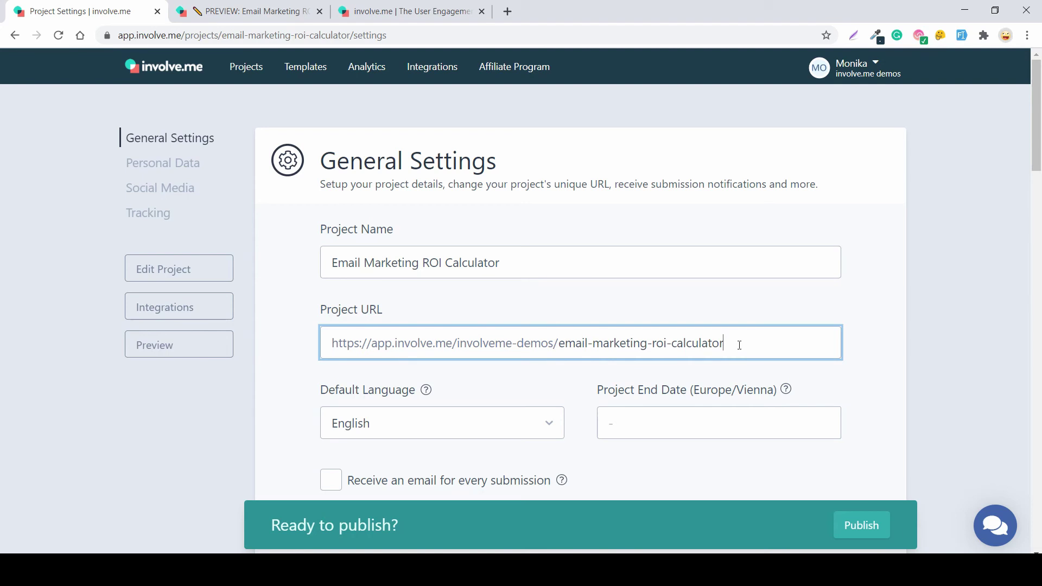
pyautogui.press('BackSpace')
pyautogui.press('BackSpace')
pyautogui.press('BackSpace')
pyautogui.press('BackSpace')
pyautogui.press('BackSpace')
pyautogui.press('BackSpace')
pyautogui.press('BackSpace')
pyautogui.press('BackSpace')
pyautogui.press('BackSpace')
pyautogui.press('BackSpace')
pyautogui.press('BackSpace')
pyautogui.press('BackSpace')
pyautogui.press('BackSpace')
pyautogui.press('BackSpace')
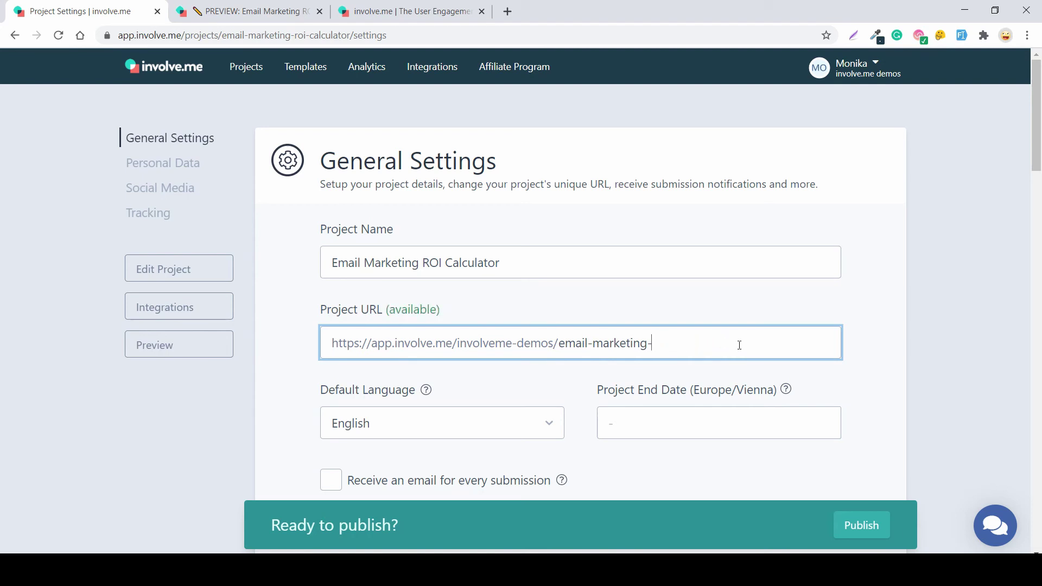
pyautogui.press('BackSpace')
pyautogui.click(723, 301)
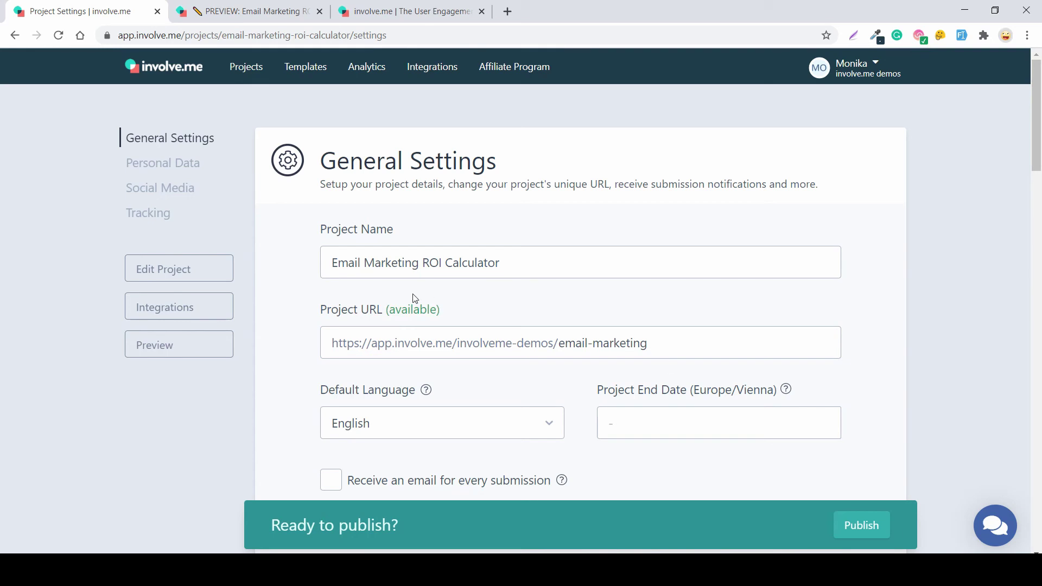
pyautogui.moveTo(452, 323); pyautogui.dragTo(362, 307)
pyautogui.click(690, 352)
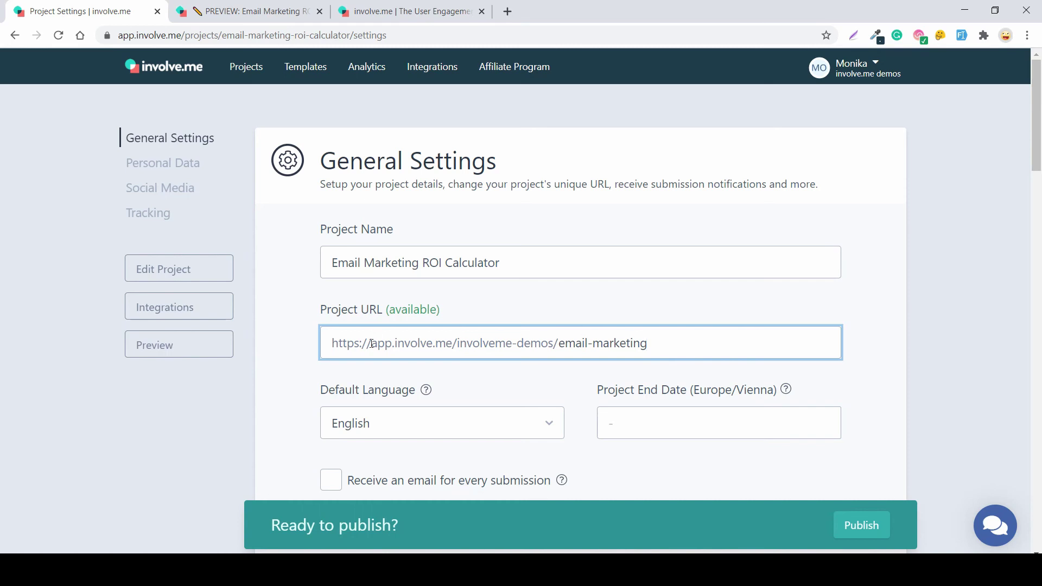
pyautogui.moveTo(371, 343); pyautogui.dragTo(452, 344)
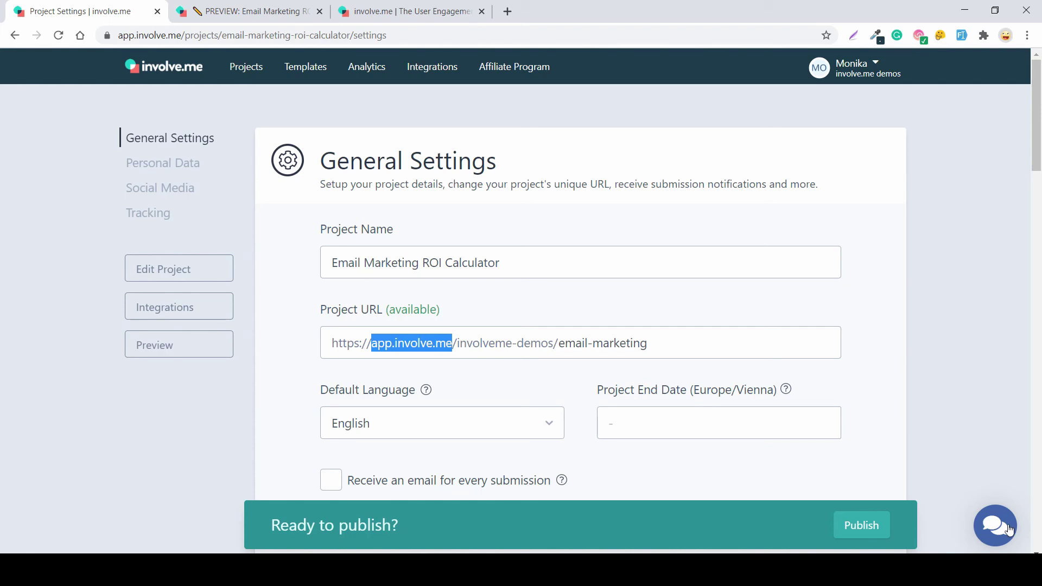
pyautogui.click(705, 347)
# - Examine the languages available for the project's Default Language, leaving English selected
pyautogui.scroll(-1, 705, 346)
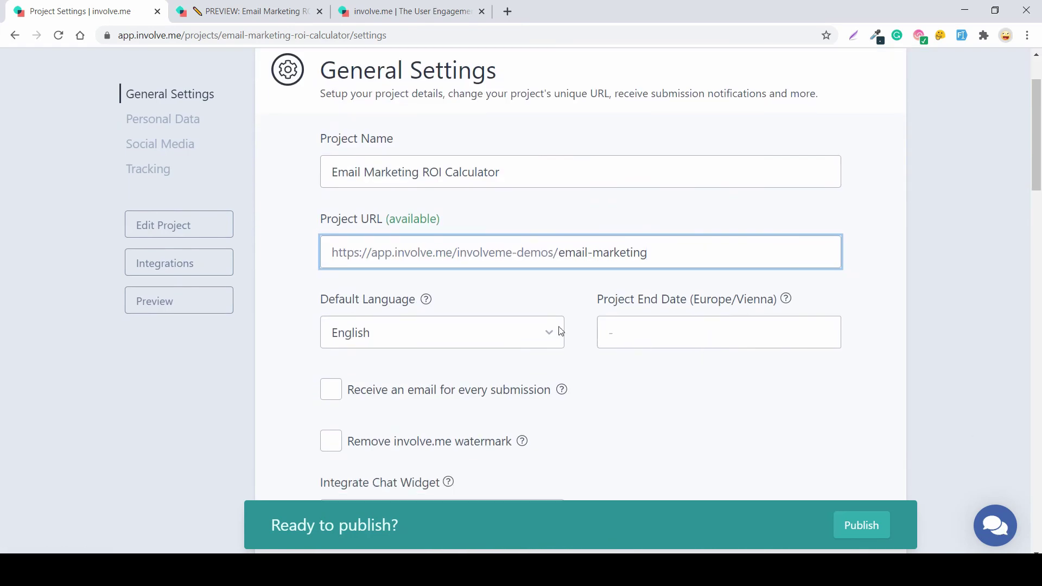
pyautogui.scroll(-1, 661, 421)
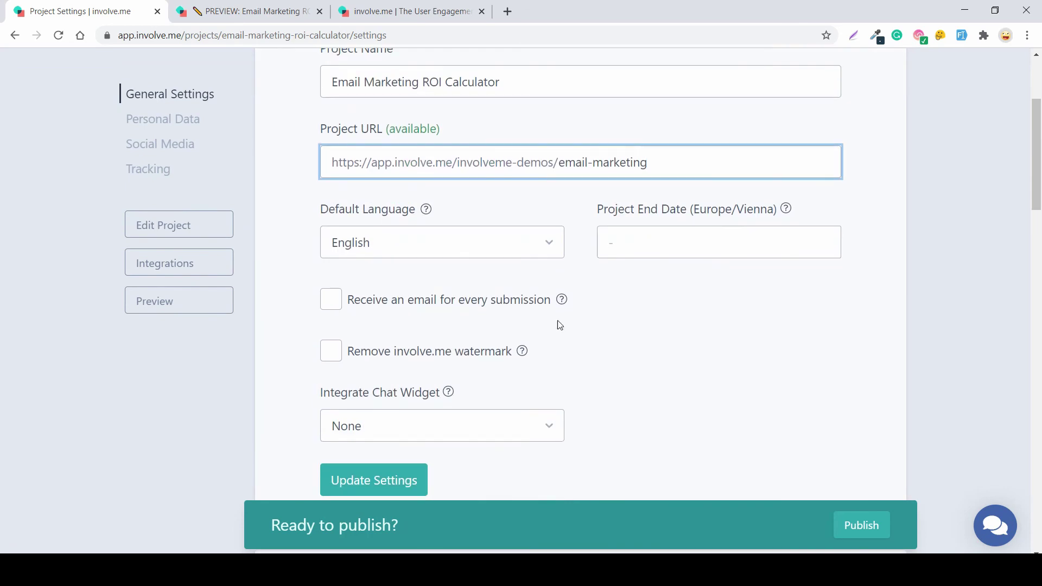
pyautogui.click(472, 251)
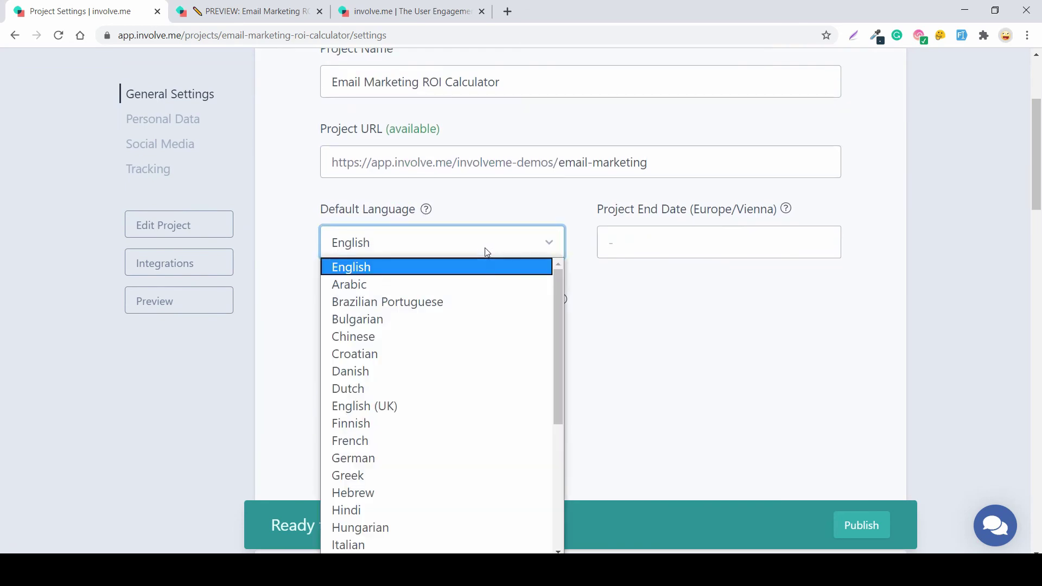
pyautogui.scroll(-4, 526, 326)
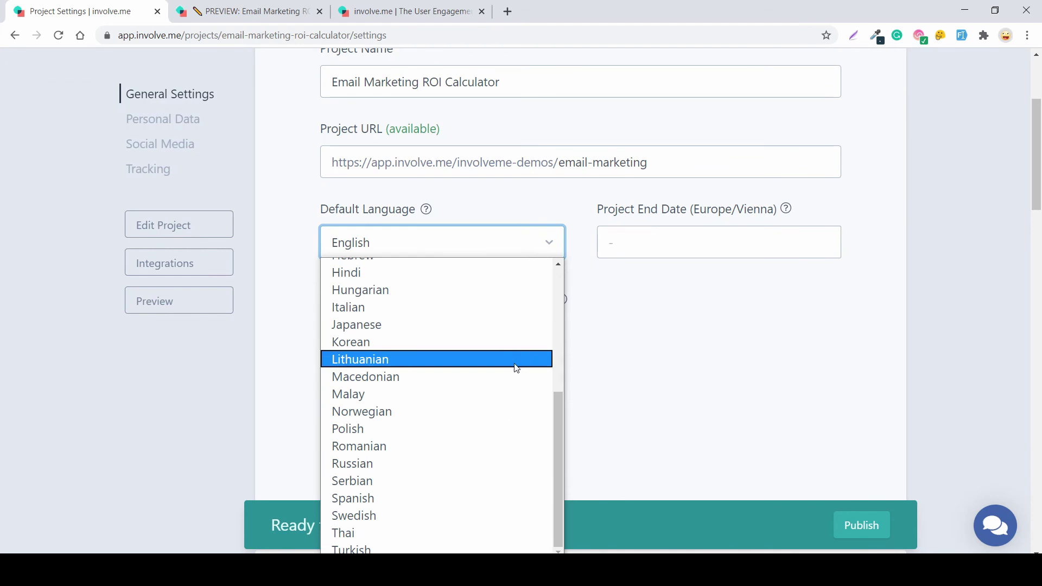
pyautogui.scroll(4, 516, 367)
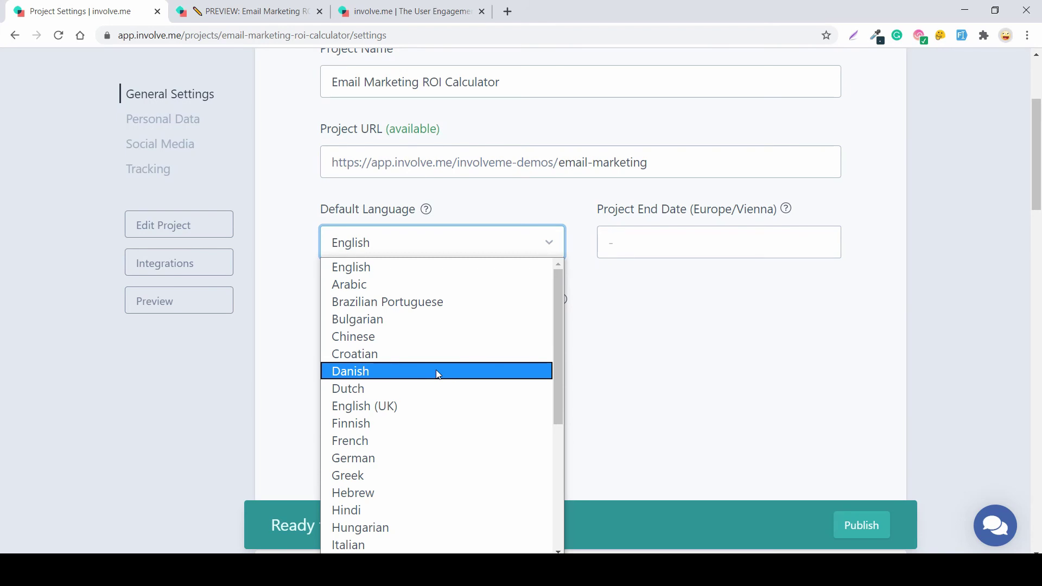
pyautogui.click(655, 416)
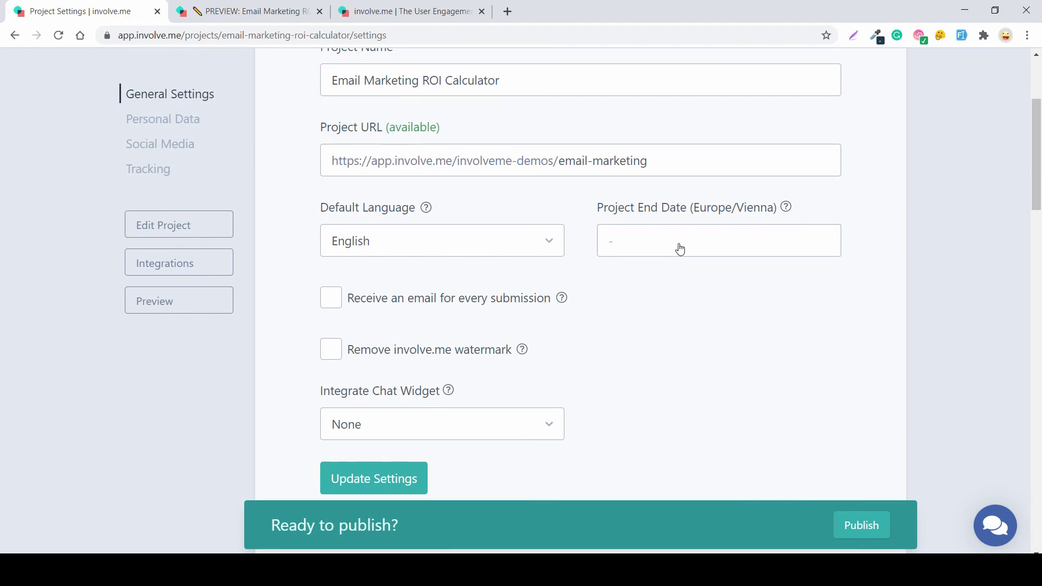
# - Enable receiving an email for every submission and open the recipient's email address for entry
pyautogui.scroll(-2, 678, 248)
pyautogui.click(331, 209)
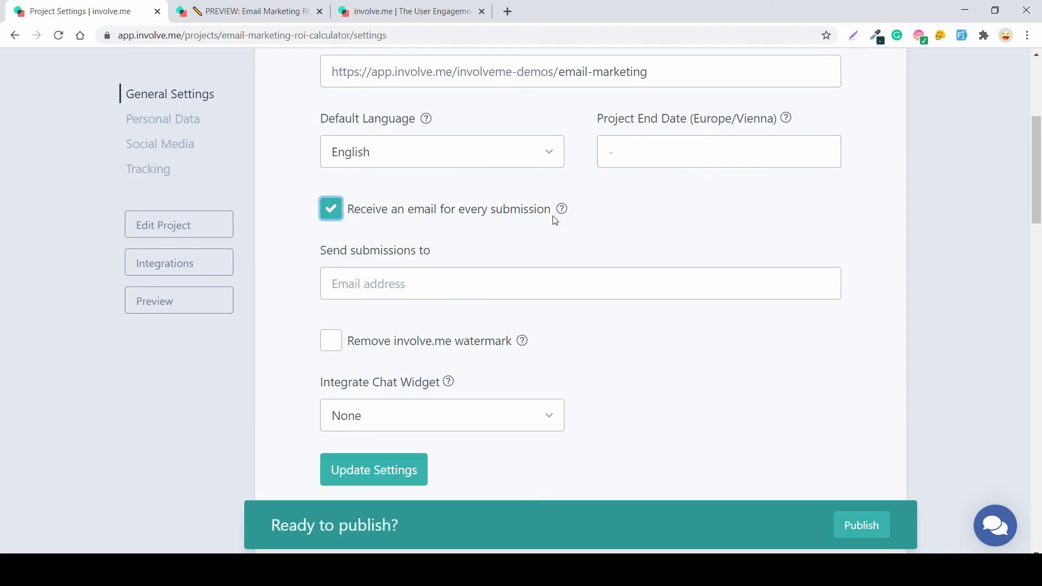
pyautogui.scroll(2, 634, 330)
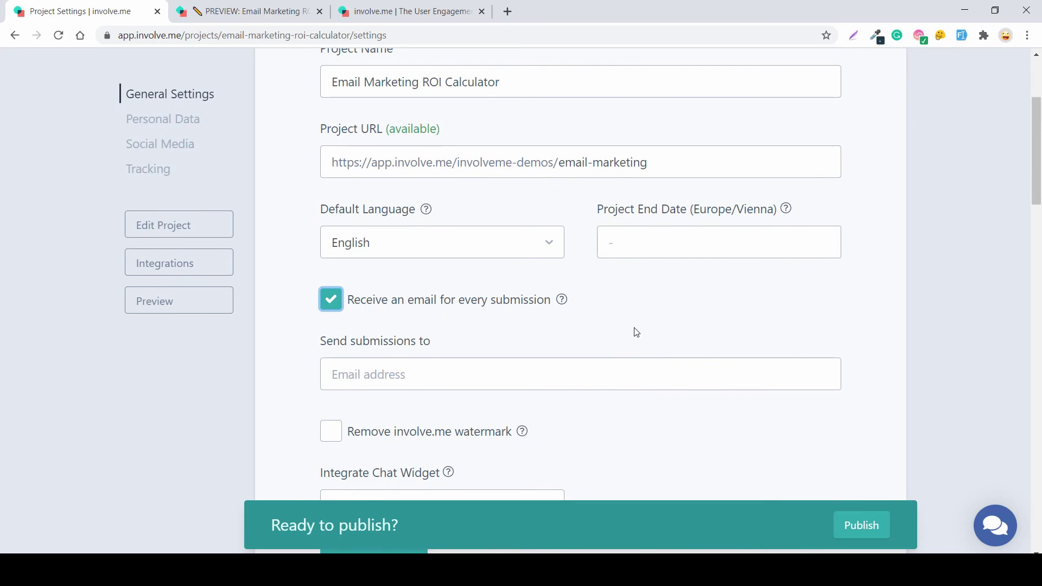
pyautogui.click(612, 378)
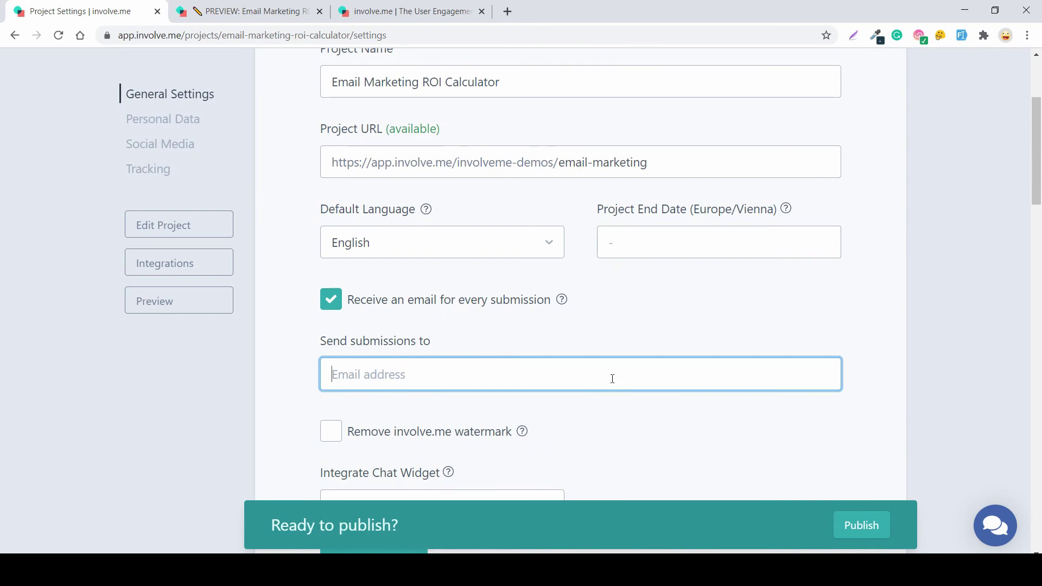
# - Examine the options for integrating a chat widget, leaving None selected
pyautogui.scroll(-2, 612, 378)
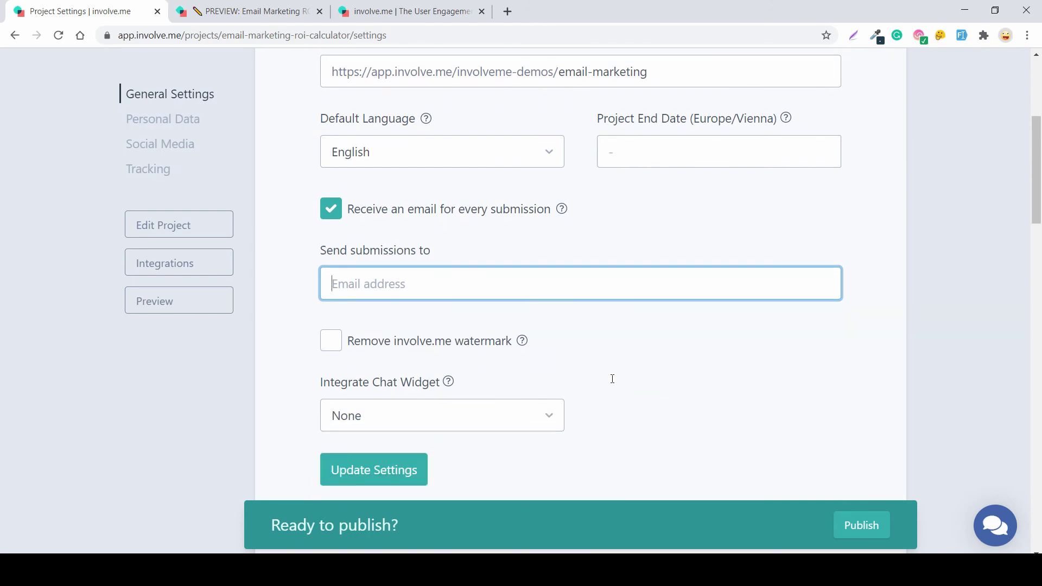
pyautogui.scroll(-2, 611, 384)
pyautogui.click(528, 330)
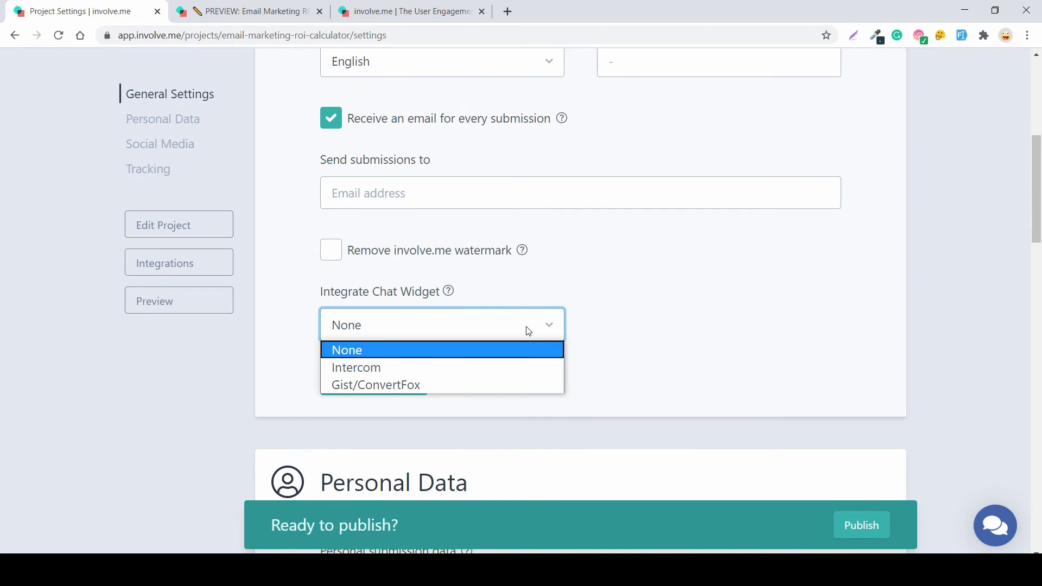
pyautogui.click(687, 343)
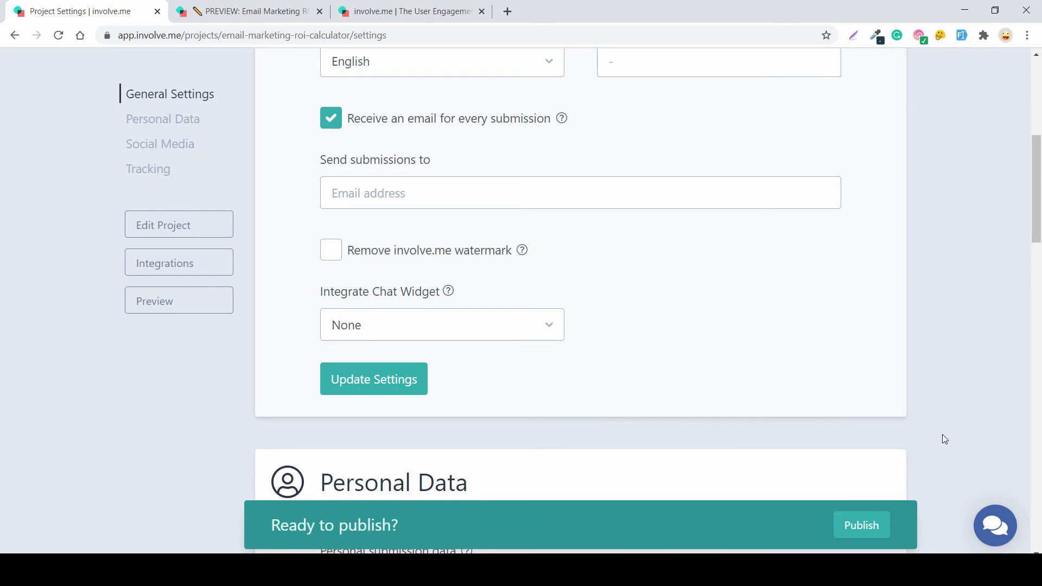
# - Examine the Personal Data options and the Social Media Sharing title, description and image settings
pyautogui.scroll(-3, 843, 364)
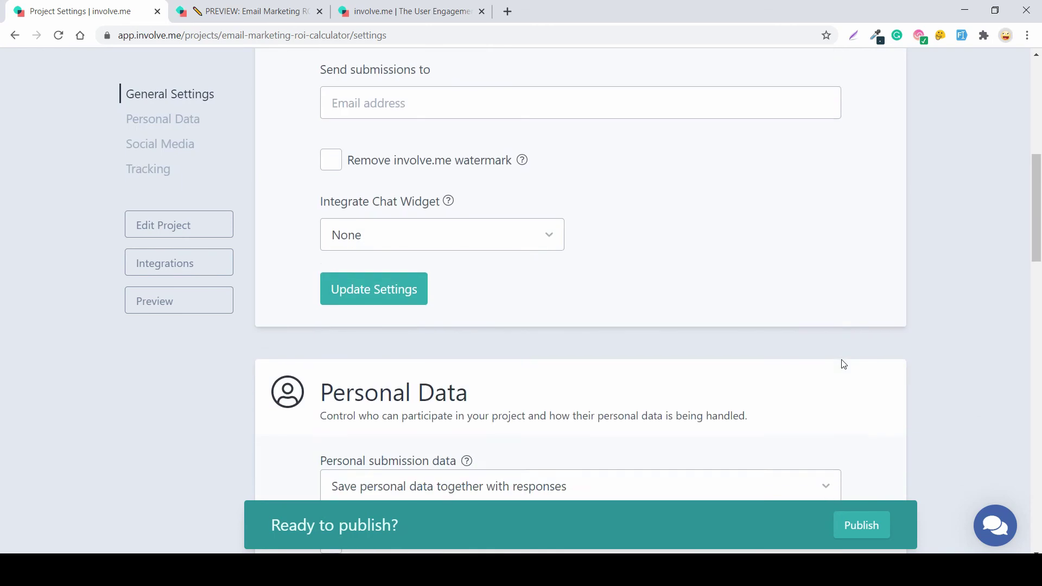
pyautogui.scroll(-2, 843, 364)
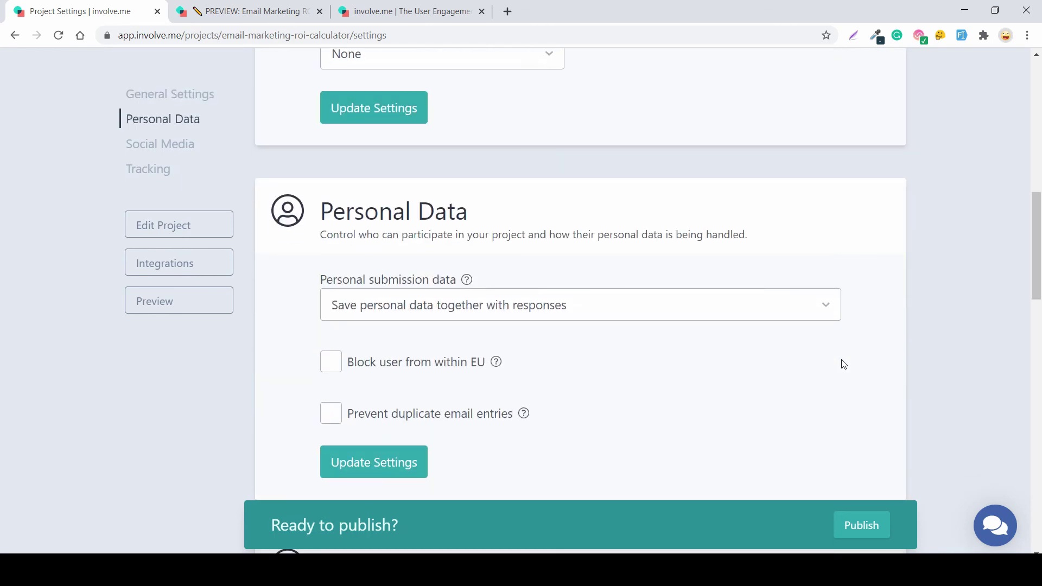
pyautogui.scroll(-8, 843, 364)
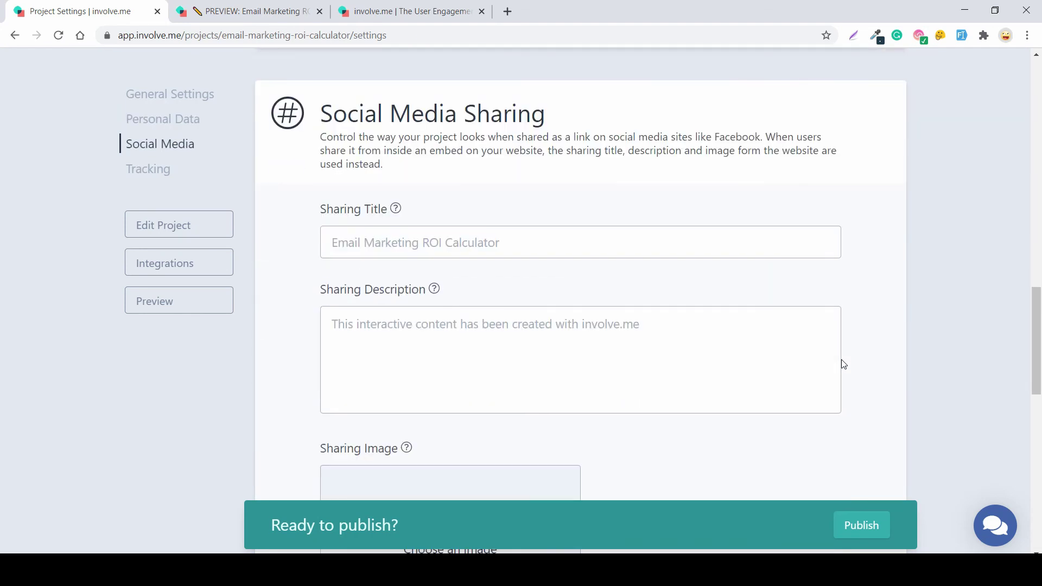
pyautogui.click(396, 232)
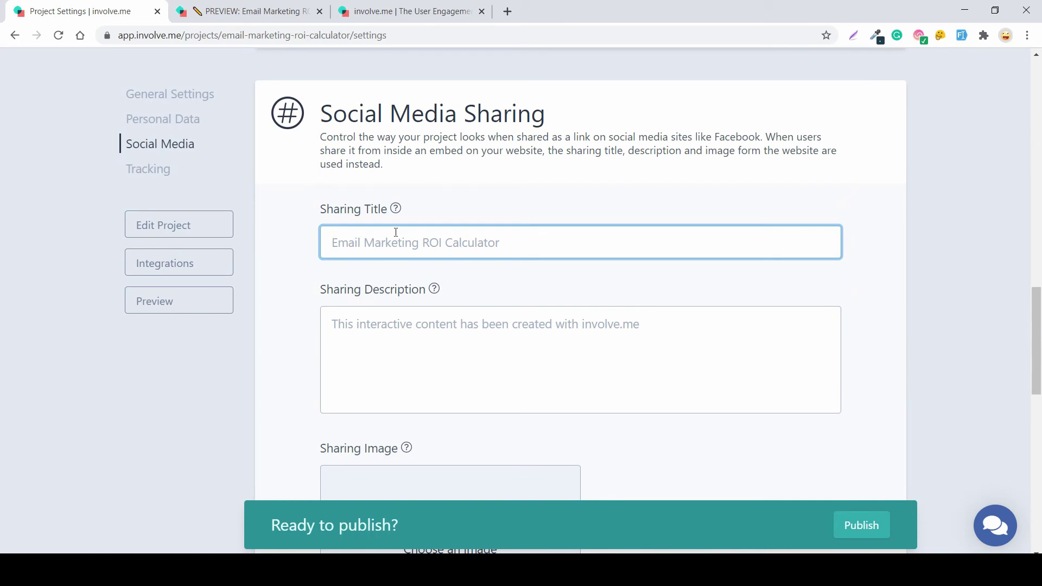
pyautogui.click(432, 339)
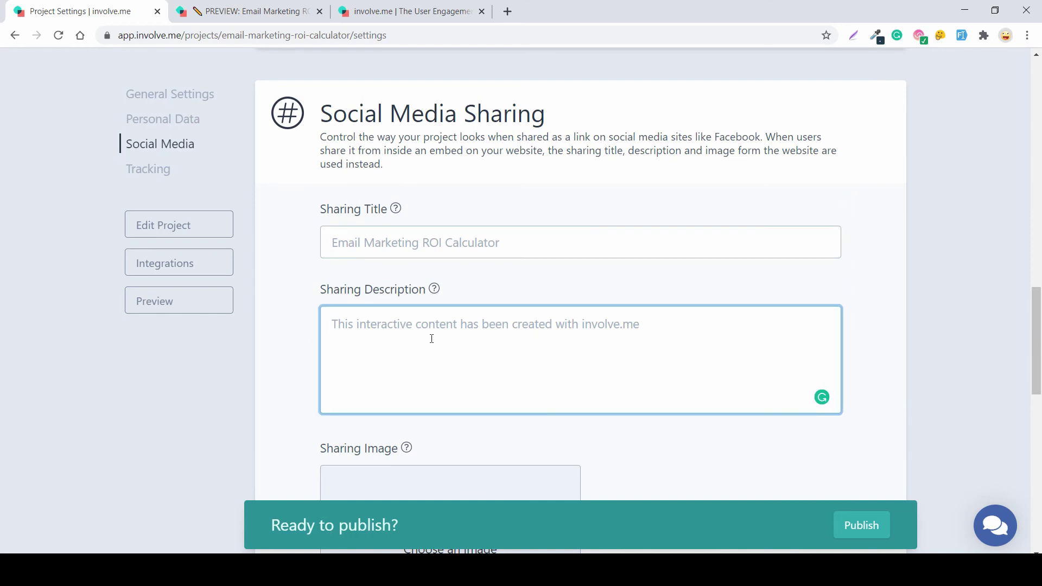
pyautogui.scroll(-3, 431, 339)
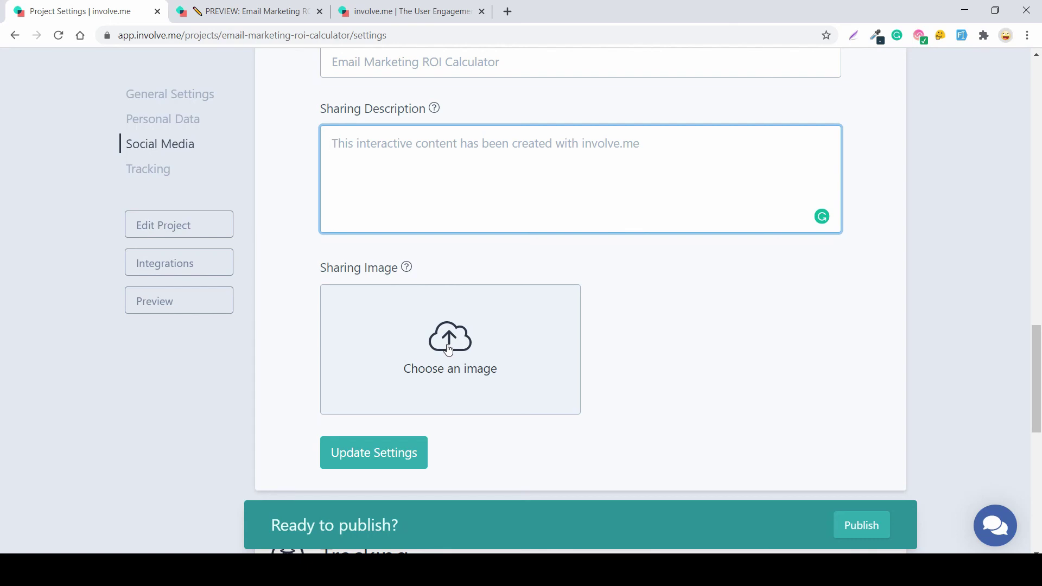
# - Examine the Tracking settings for Google Analytics, Facebook Pixel, Google Tag Manager and search engine indexing
pyautogui.scroll(-8, 448, 349)
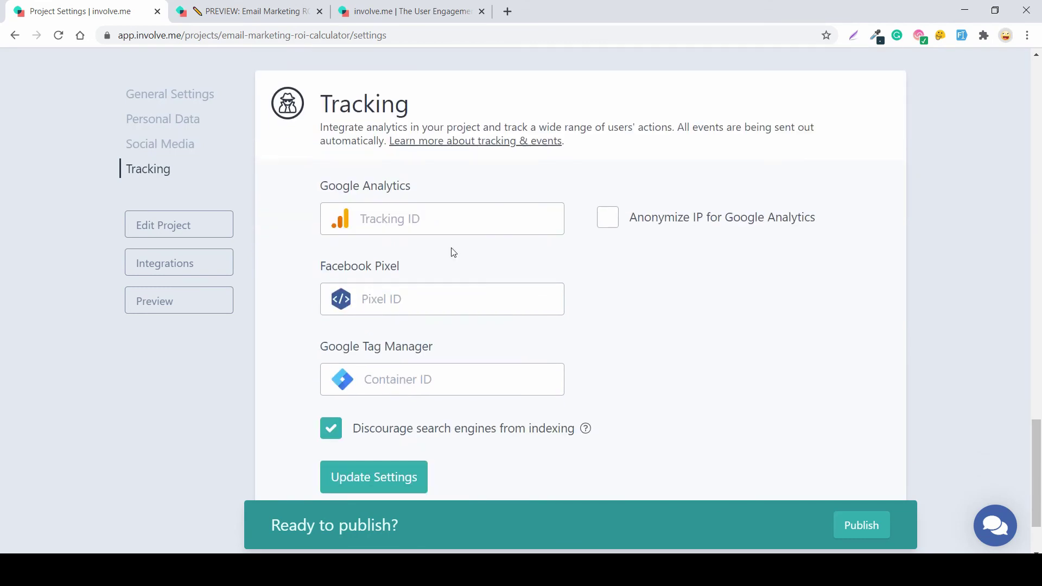
pyautogui.moveTo(395, 187); pyautogui.dragTo(411, 188)
pyautogui.moveTo(332, 266); pyautogui.dragTo(400, 272)
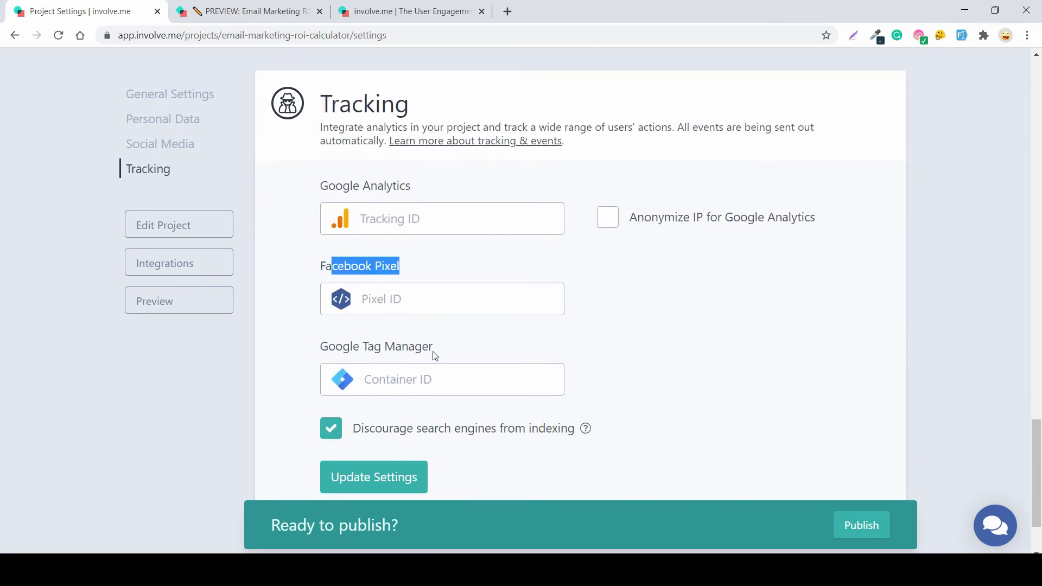
pyautogui.moveTo(443, 355); pyautogui.dragTo(326, 356)
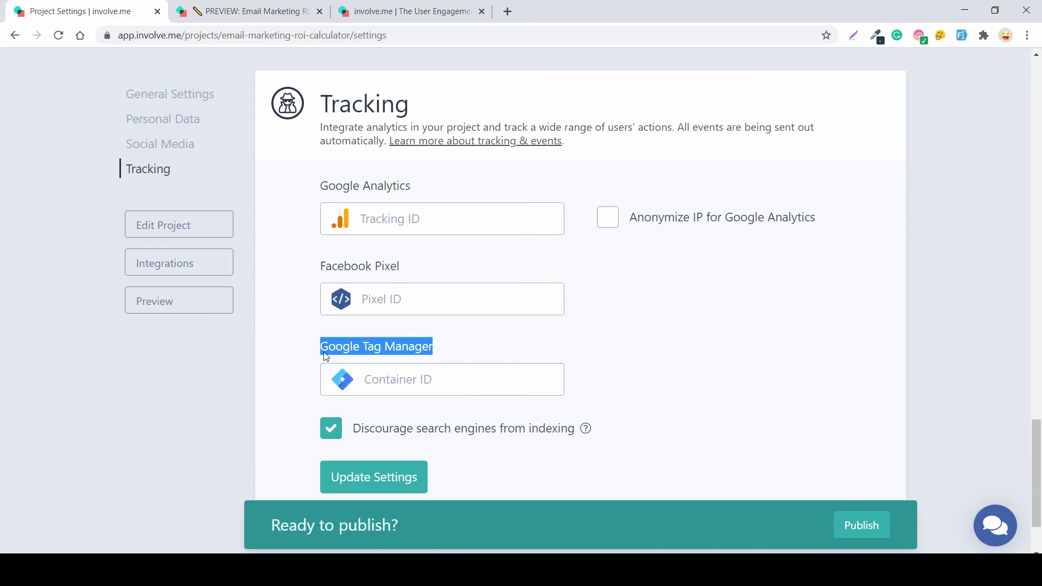
pyautogui.click(625, 349)
pyautogui.click(418, 206)
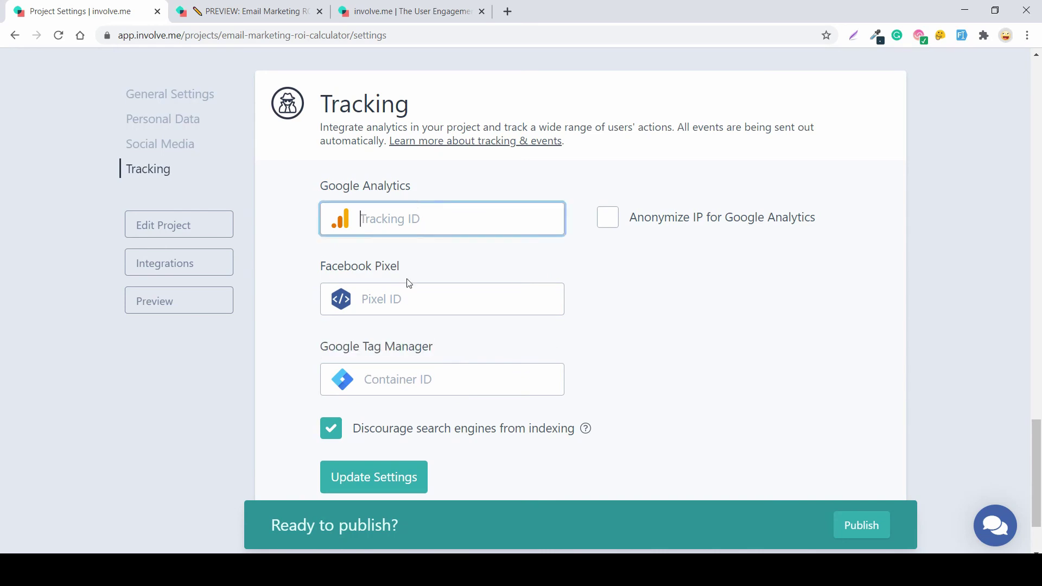
pyautogui.click(409, 285)
pyautogui.click(434, 378)
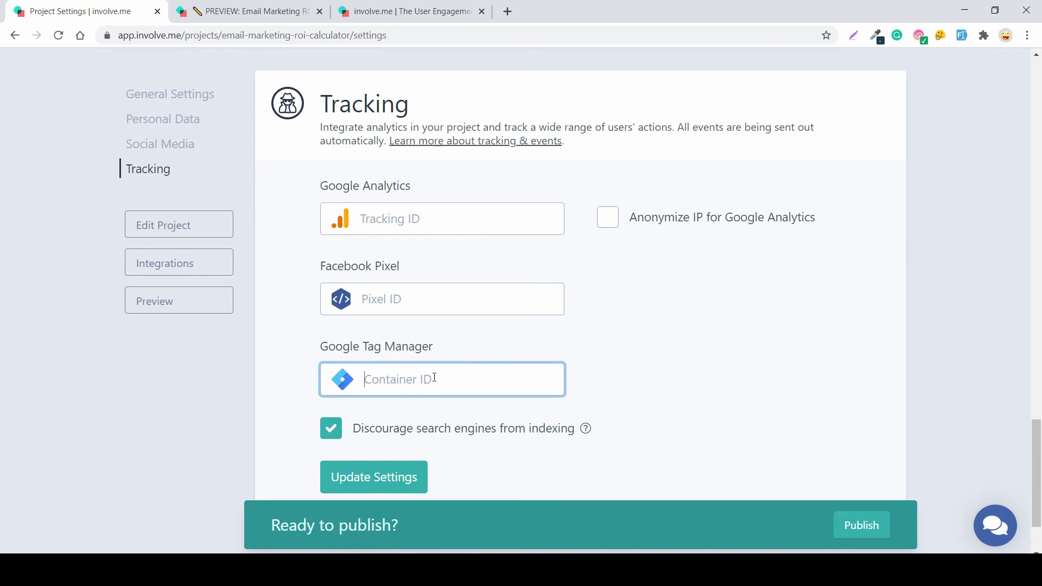
pyautogui.scroll(-2, 668, 336)
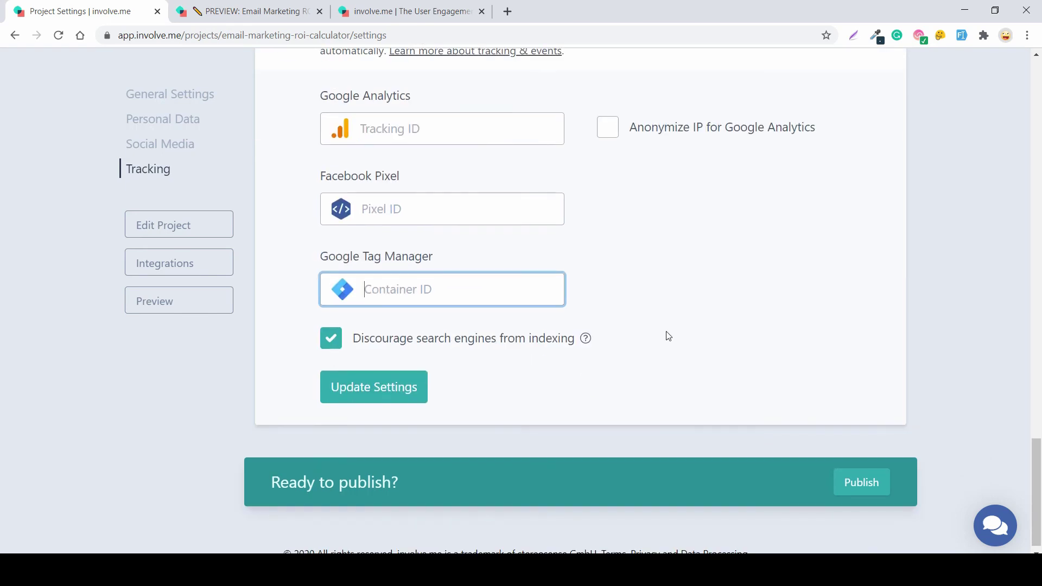
pyautogui.scroll(2, 668, 336)
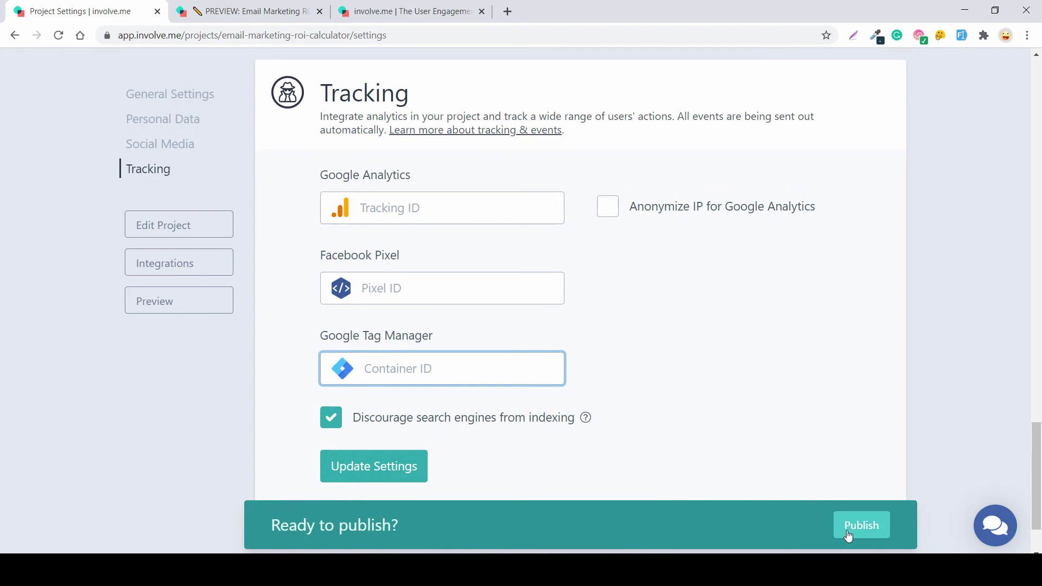
# - Open the project's integrations and choose to use custom integration settings for this project
pyautogui.click(148, 275)
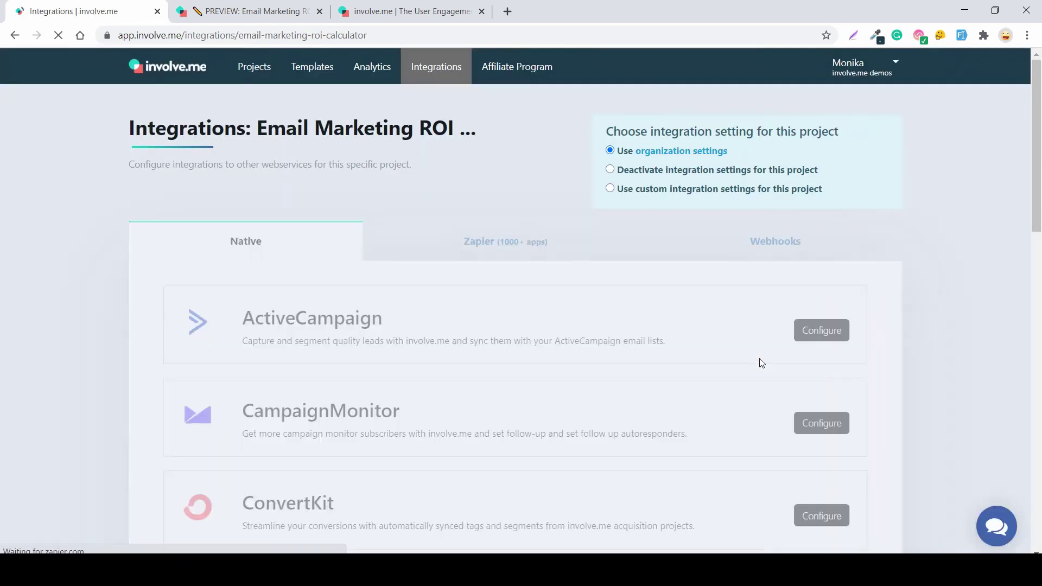
pyautogui.scroll(-2, 641, 357)
pyautogui.scroll(-8, 641, 358)
pyautogui.scroll(10, 640, 358)
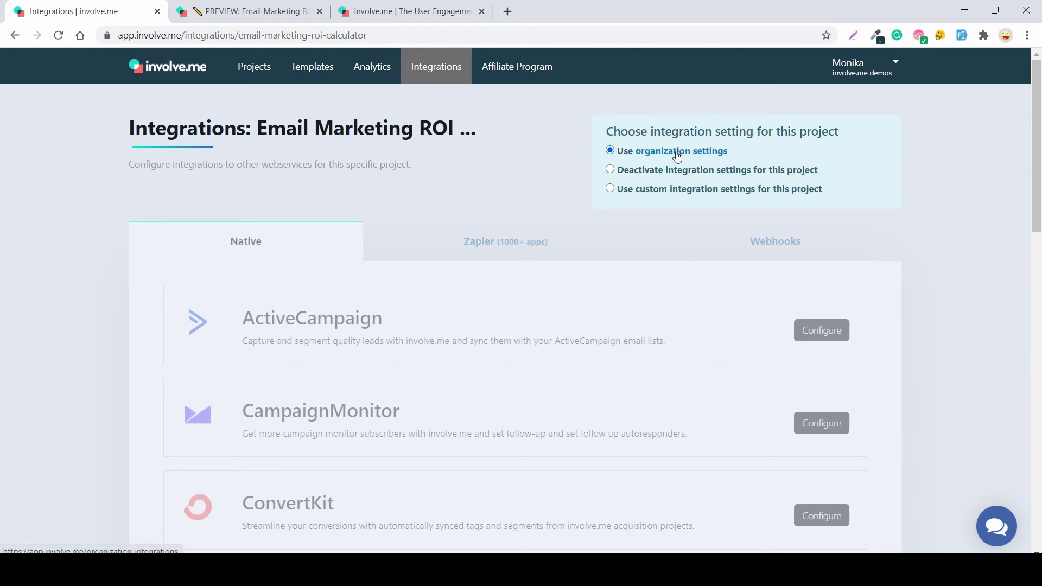
pyautogui.click(610, 188)
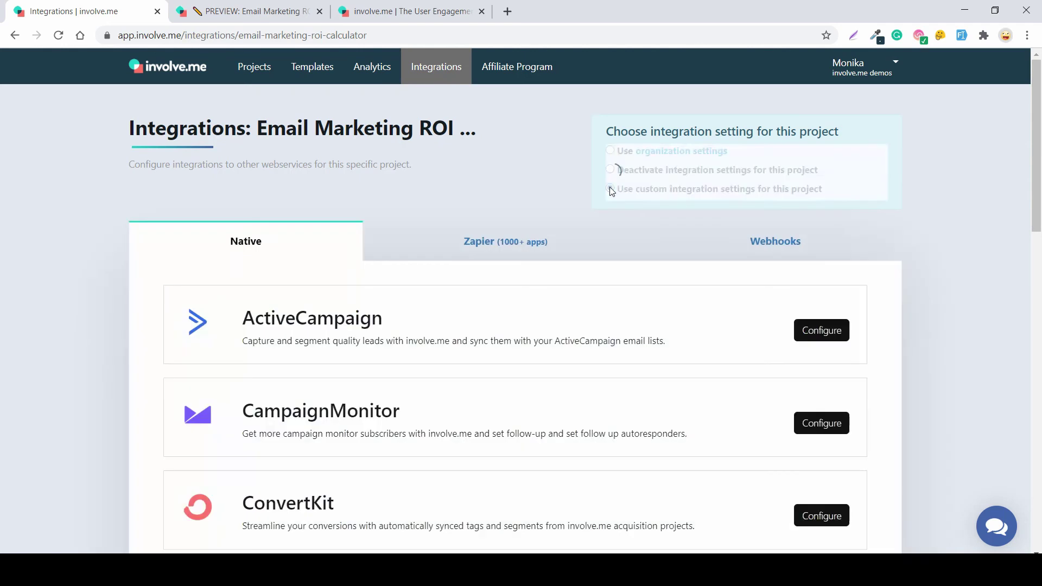
pyautogui.moveTo(617, 189); pyautogui.dragTo(841, 193)
pyautogui.click(906, 213)
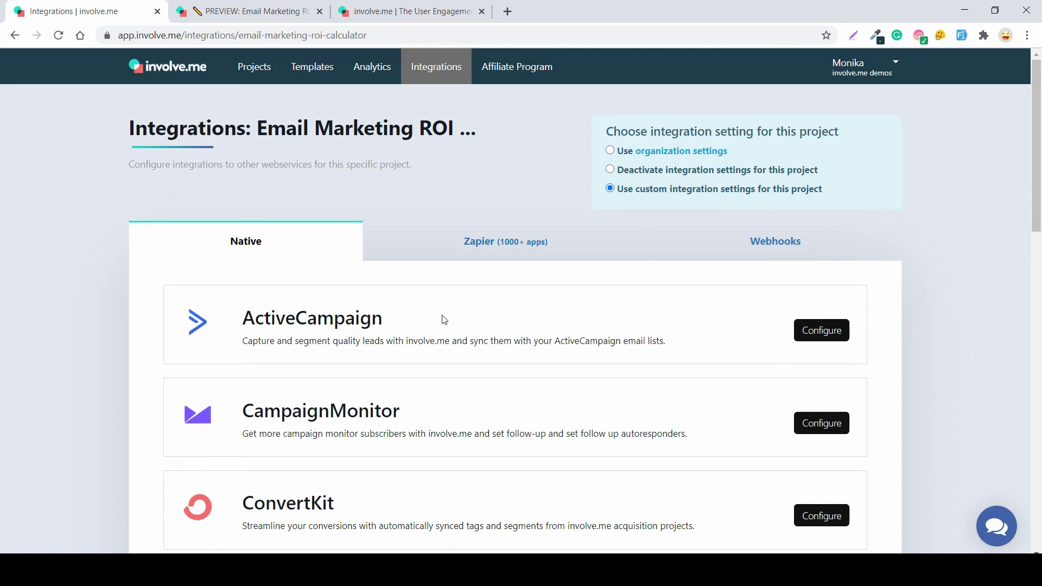
# - Review the project's Native, Zapier and Webhooks integration options, ending on the Native list
pyautogui.scroll(-4, 442, 319)
pyautogui.scroll(-13, 442, 319)
pyautogui.scroll(17, 442, 319)
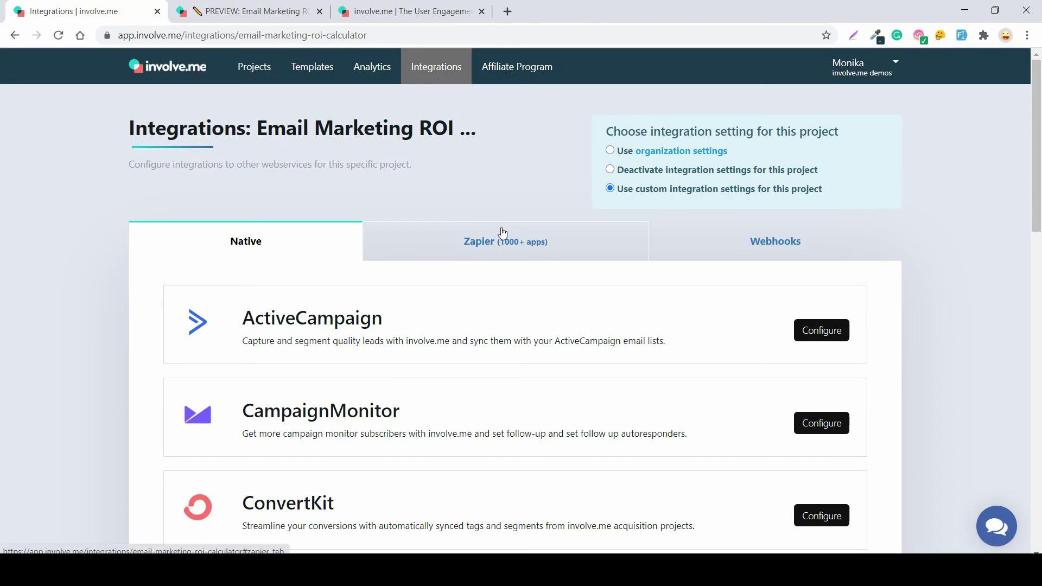
pyautogui.click(502, 239)
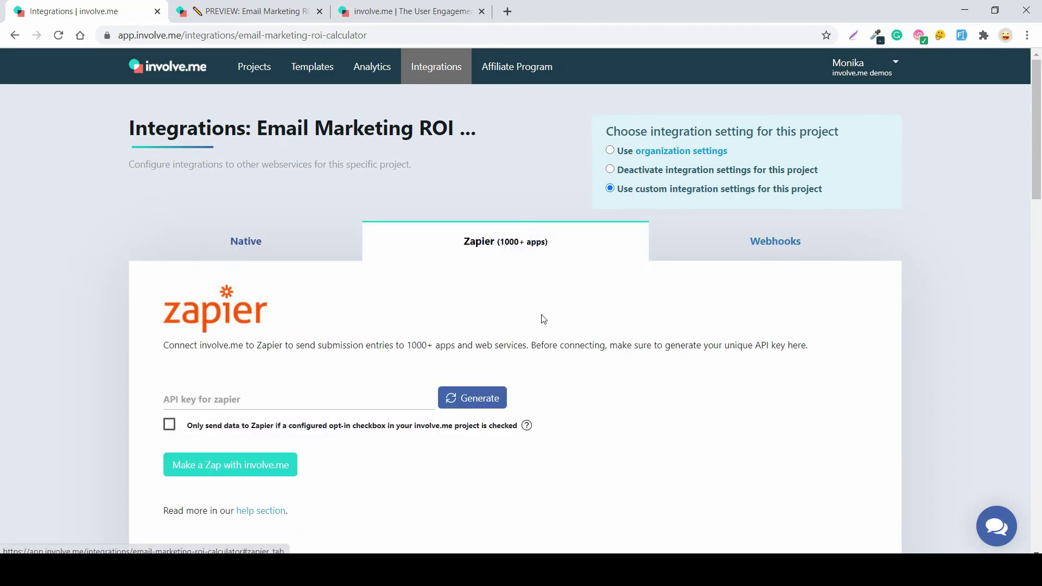
pyautogui.scroll(-8, 542, 319)
pyautogui.scroll(-3, 543, 319)
pyautogui.scroll(11, 543, 319)
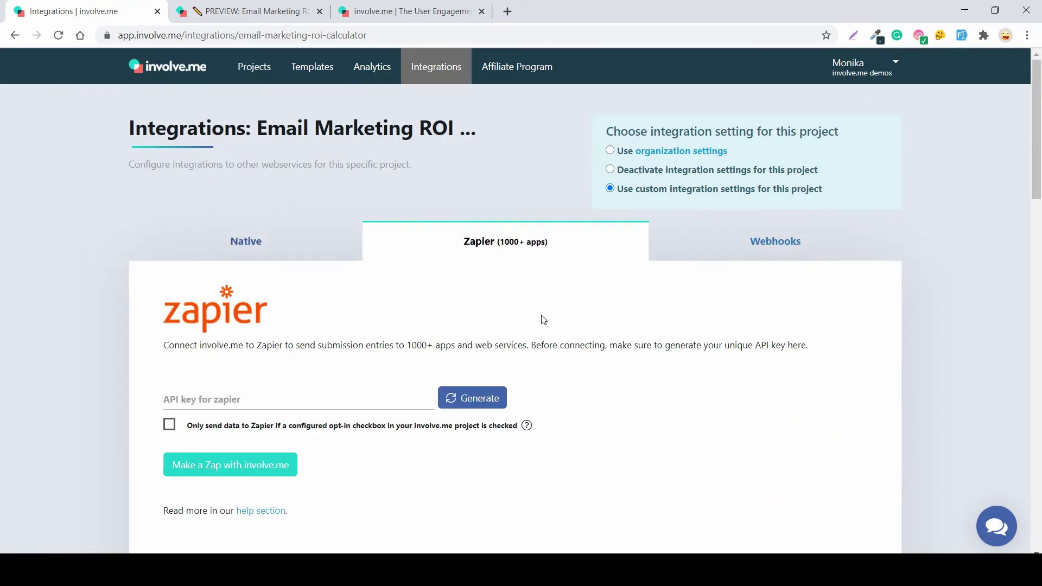
pyautogui.click(760, 253)
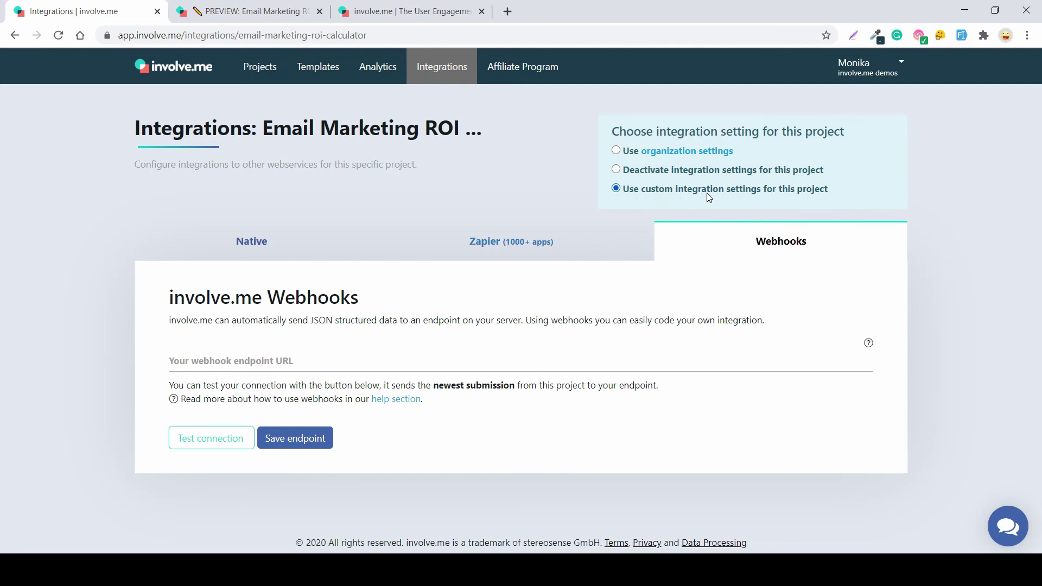
pyautogui.click(267, 240)
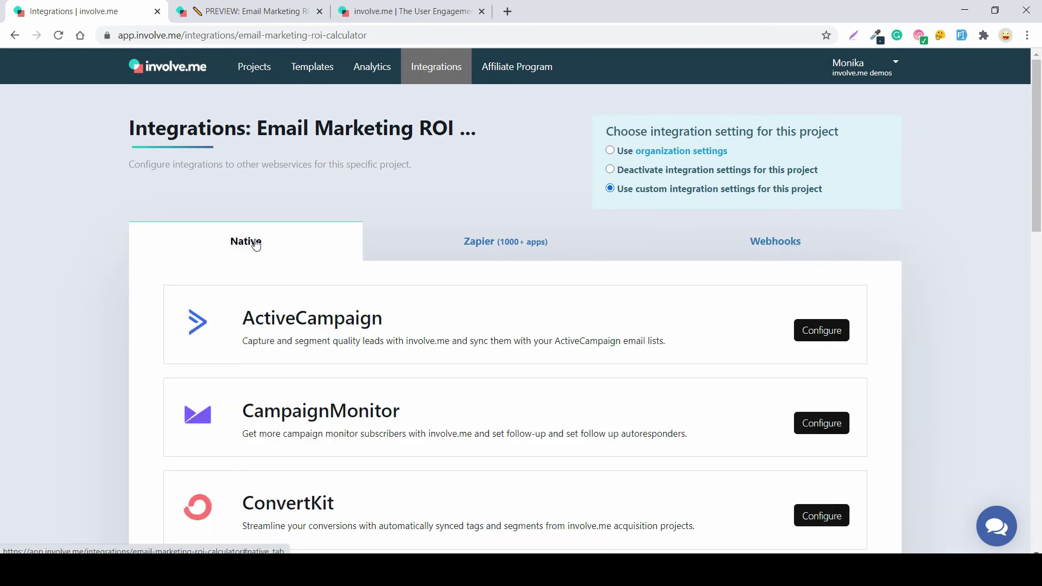
pyautogui.scroll(-8, 396, 273)
pyautogui.scroll(8, 398, 274)
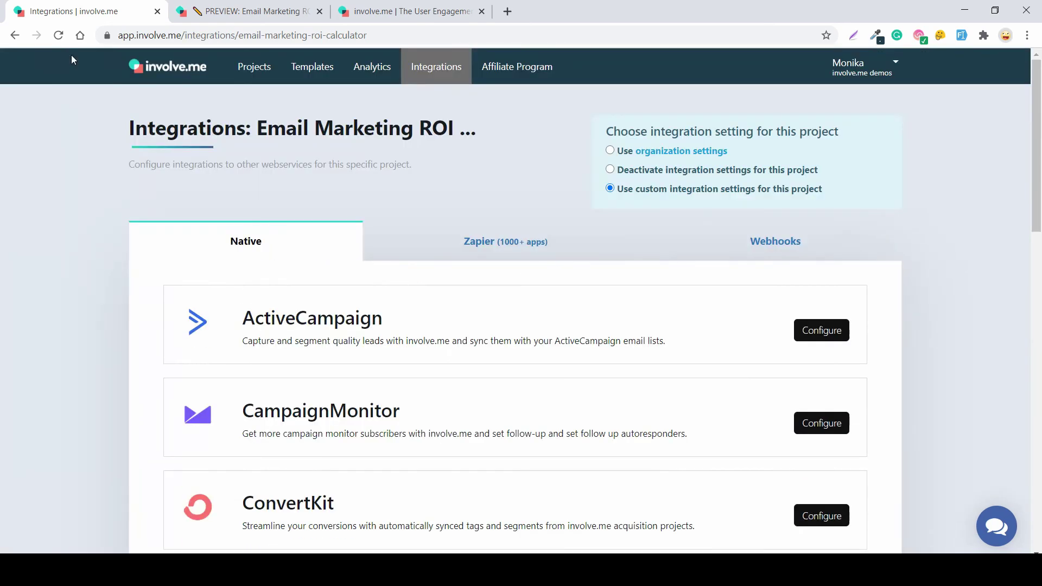
# - Return to the project settings and publish the Email Marketing ROI Calculator
pyautogui.click(14, 35)
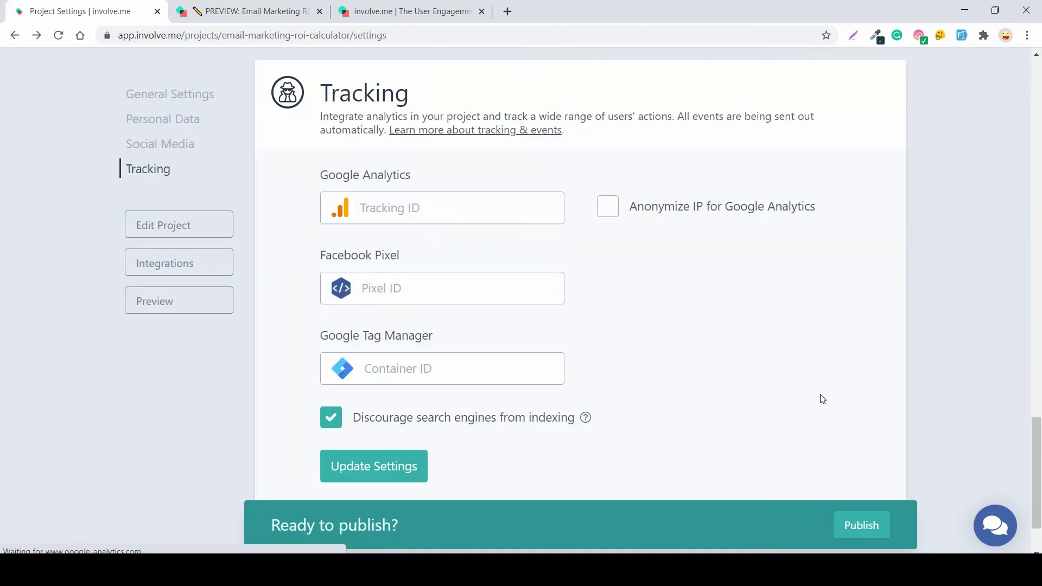
pyautogui.click(872, 536)
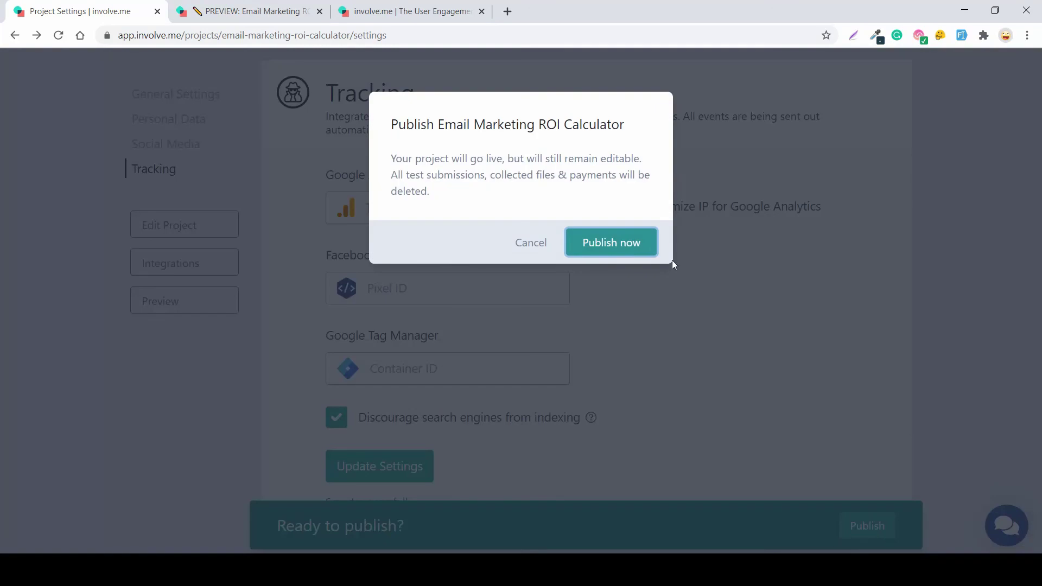
pyautogui.click(631, 255)
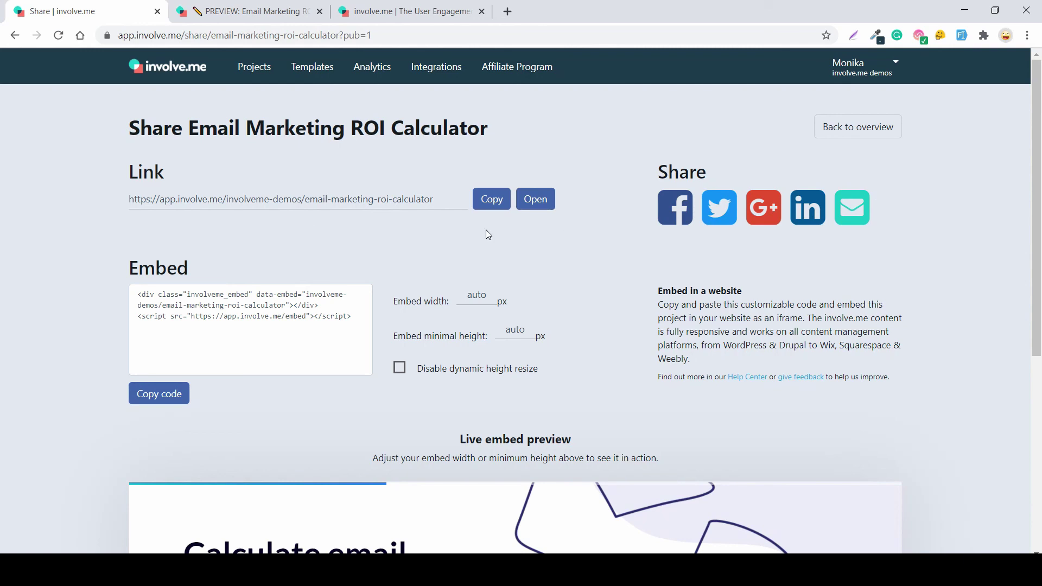
# - Copy the published calculator's share link and examine its website embed code
pyautogui.click(494, 206)
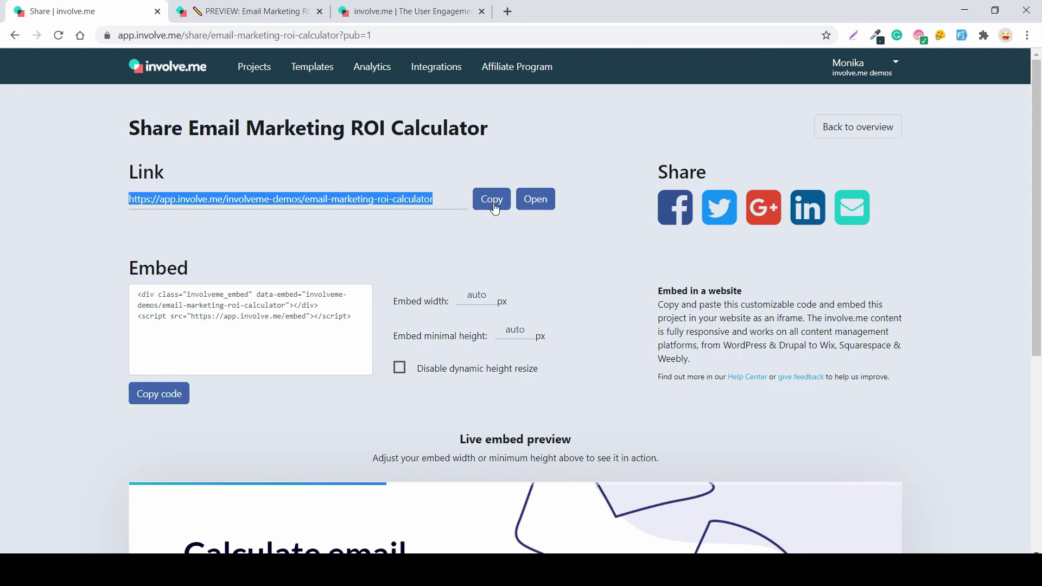
pyautogui.scroll(-2, 503, 218)
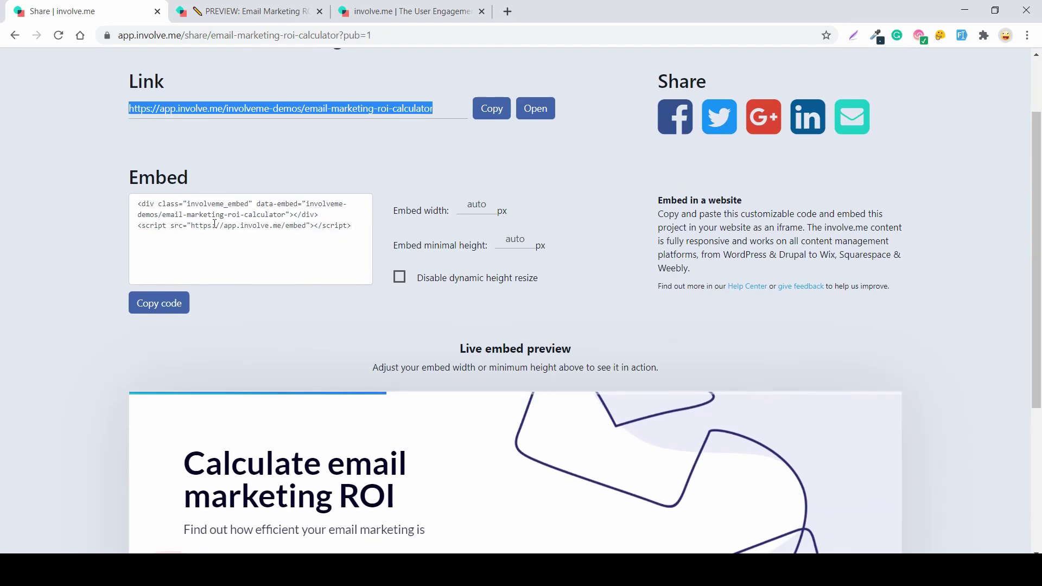
pyautogui.moveTo(352, 227); pyautogui.dragTo(116, 202)
pyautogui.click(127, 202)
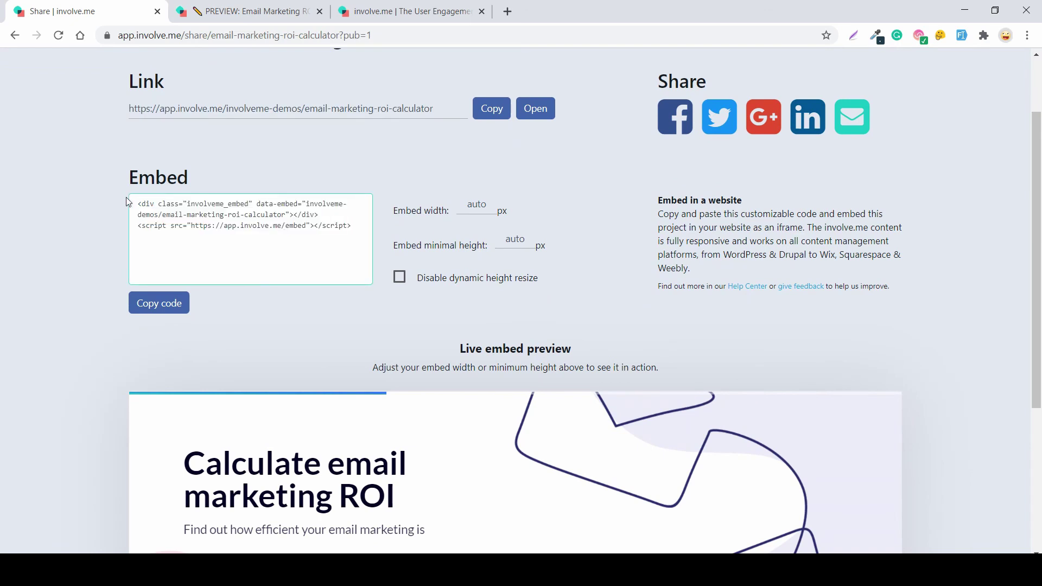
# - Copy the calculator's full website embed code
pyautogui.click(136, 199)
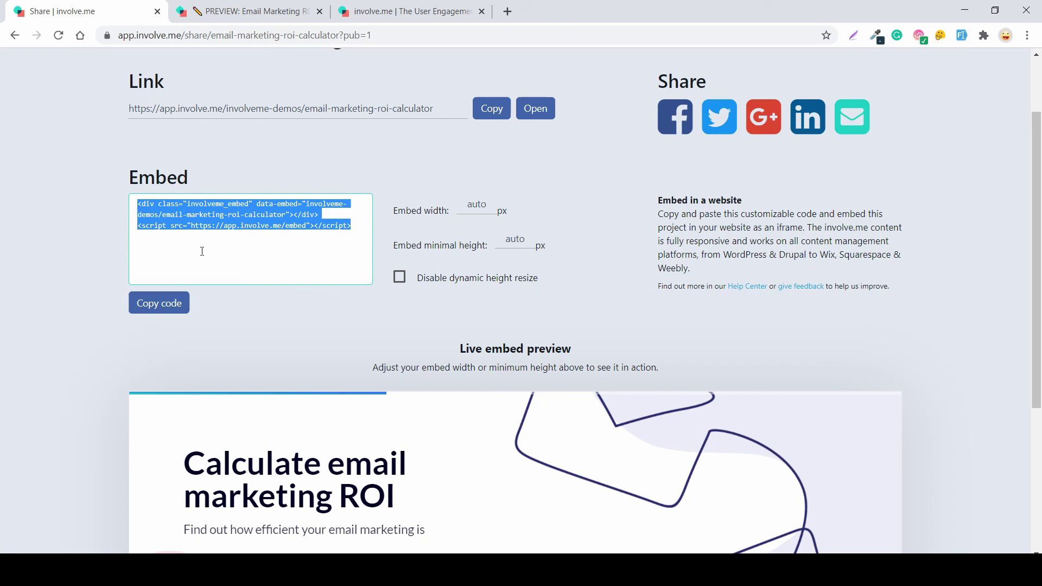
pyautogui.click(171, 306)
# - Start the Email Marketing ROI Calculator in the live embed preview to reach its revenue and budget questions
pyautogui.moveTo(441, 348); pyautogui.dragTo(613, 351)
pyautogui.scroll(-2, 815, 326)
pyautogui.scroll(-1, 818, 332)
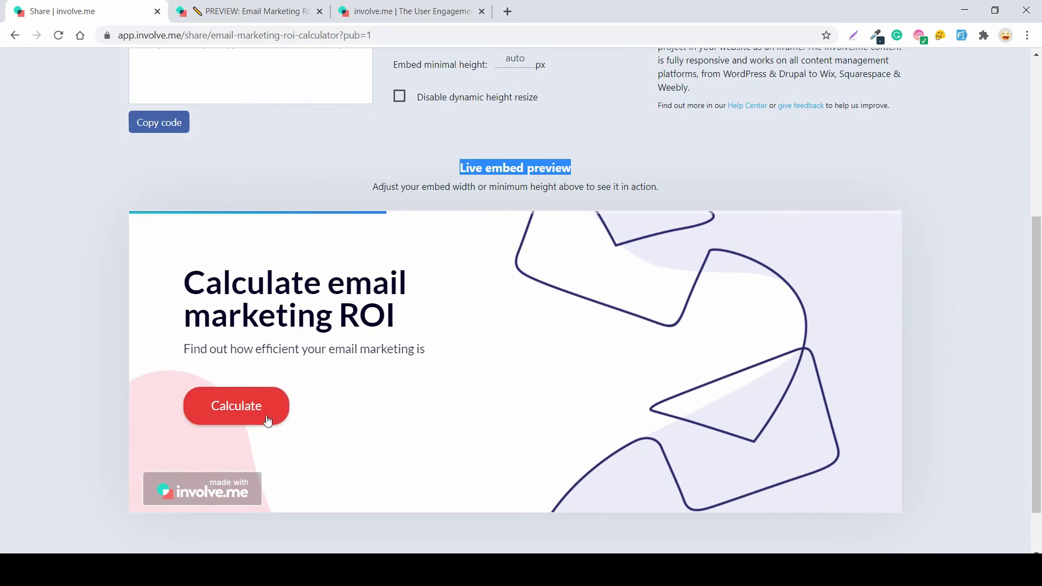
pyautogui.click(228, 407)
pyautogui.scroll(-1, 575, 350)
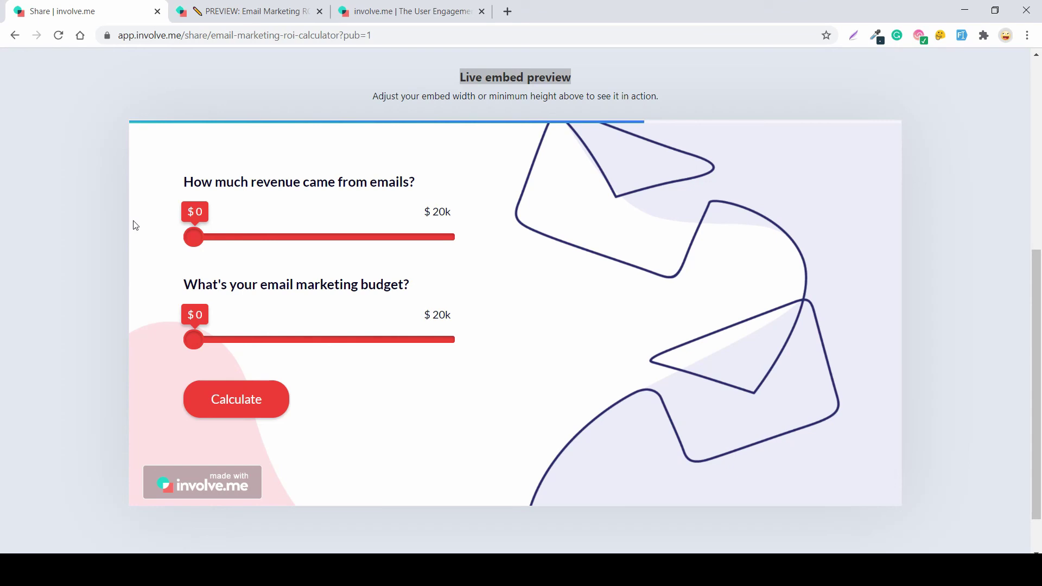
# - Test the embedded calculator with $14.2k revenue from emails and a $7.7k email marketing budget, and calculate the ROI
pyautogui.moveTo(192, 237); pyautogui.dragTo(371, 237)
pyautogui.moveTo(195, 340); pyautogui.dragTo(293, 340)
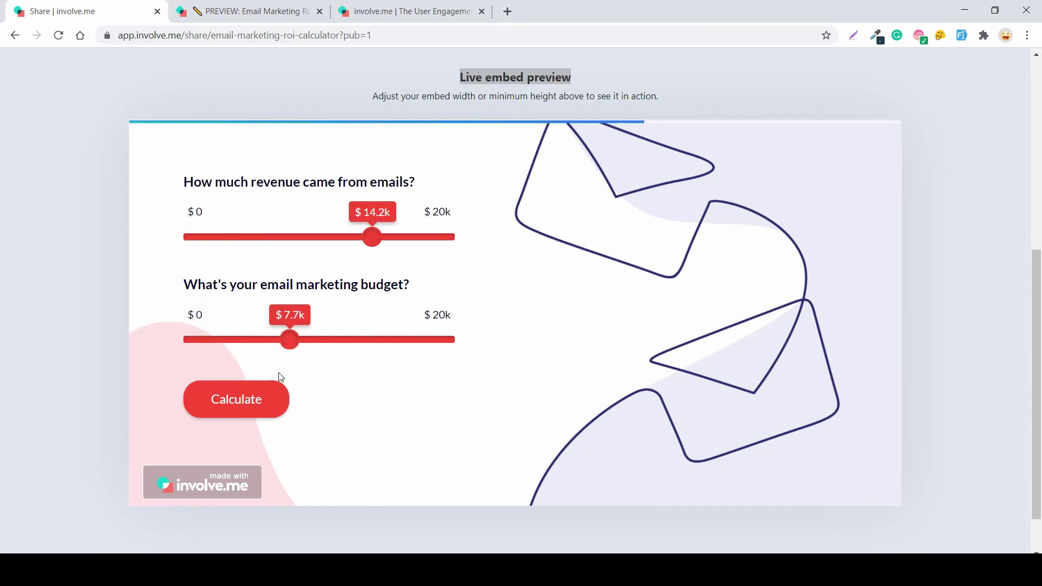
pyautogui.click(265, 386)
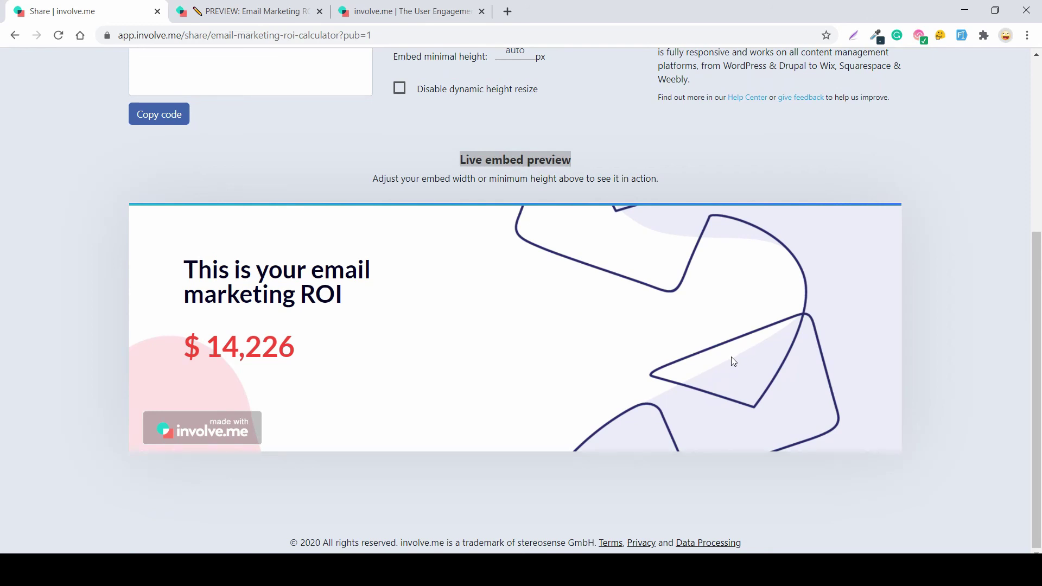
pyautogui.click(681, 181)
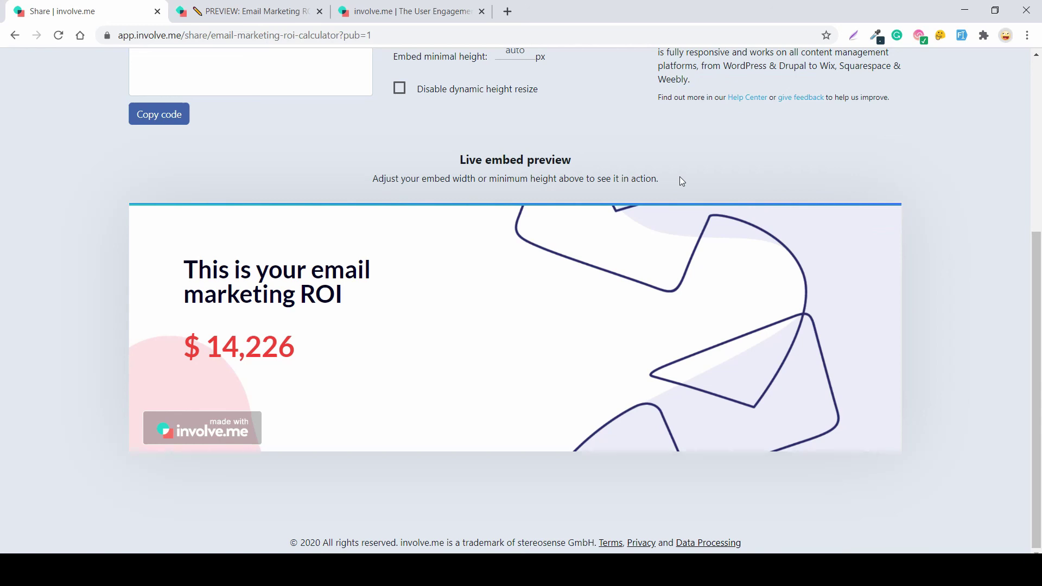
pyautogui.scroll(5, 681, 181)
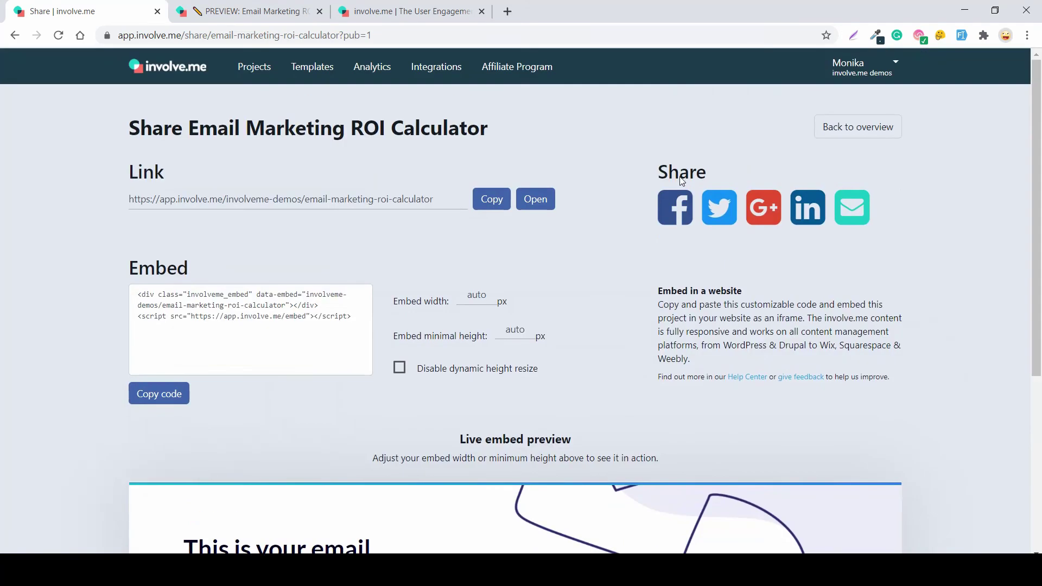